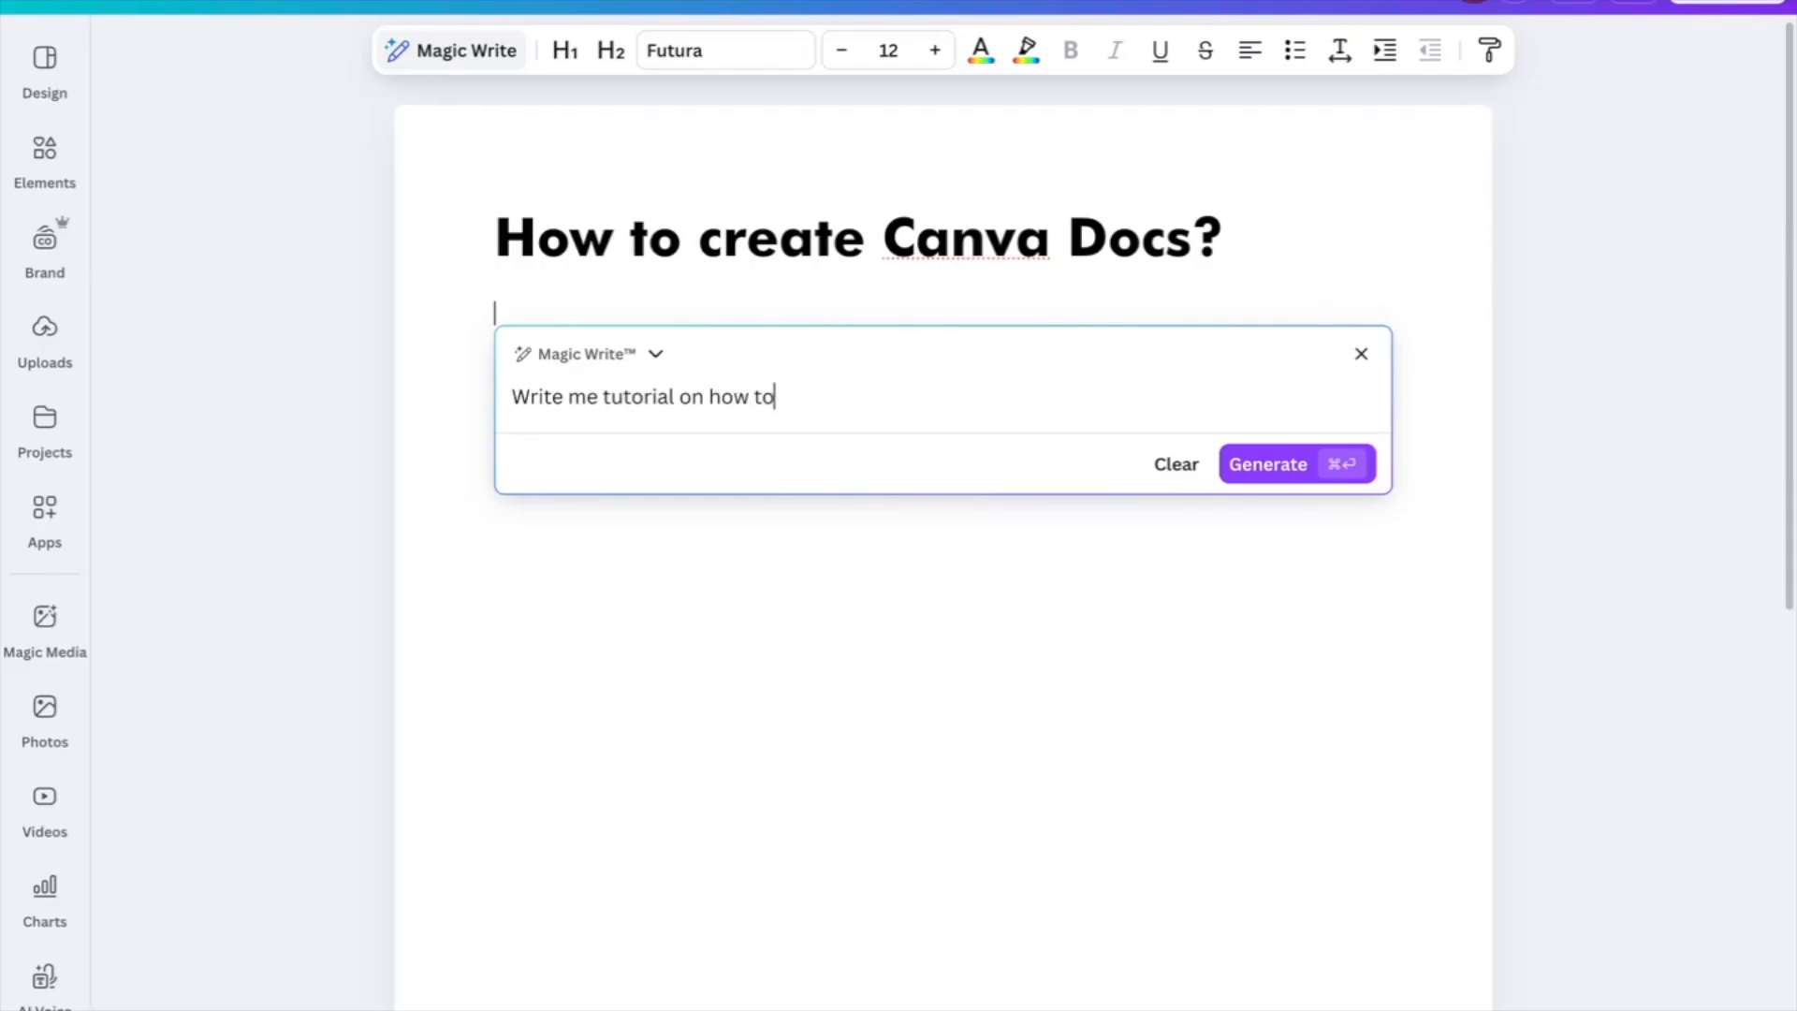
Enter the Magic Write prompt 'Write me tutorial on how to create Canva Docs?' below the heading
{"action": "type", "text": "anva Doc"}
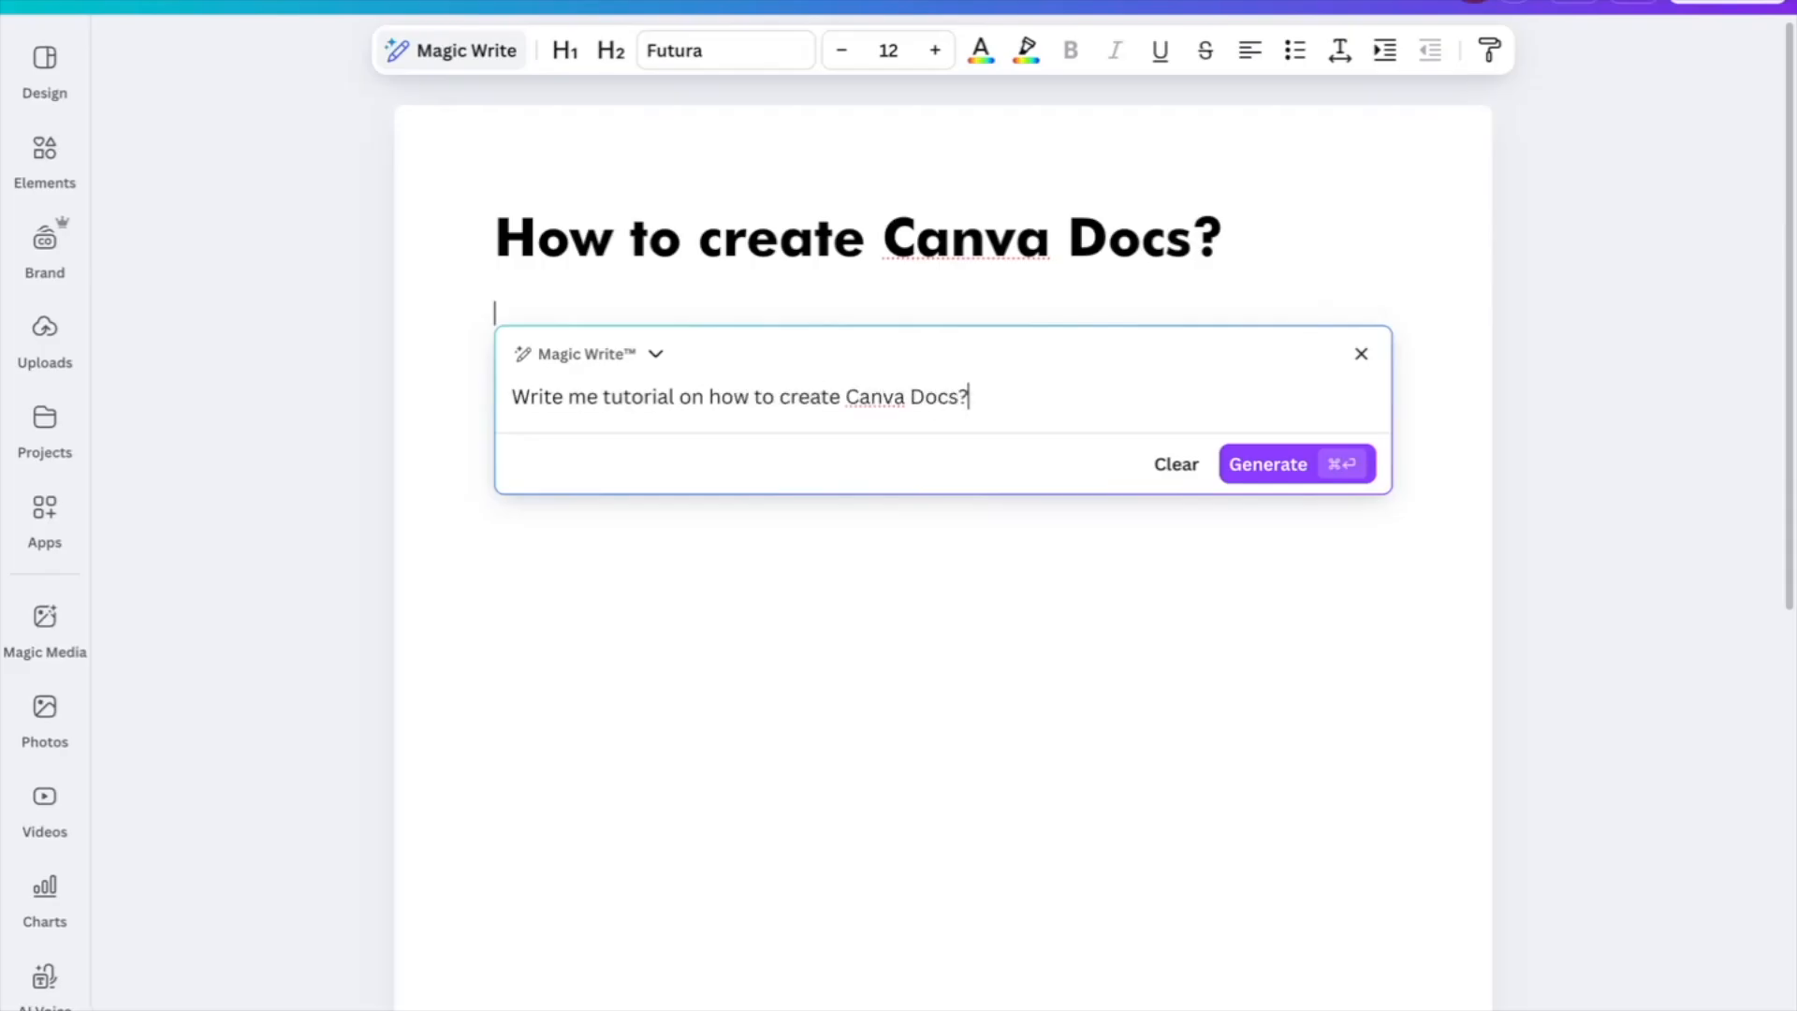
{"action": "type", "text": "s?"}
{"action": "key", "text": "Return"}
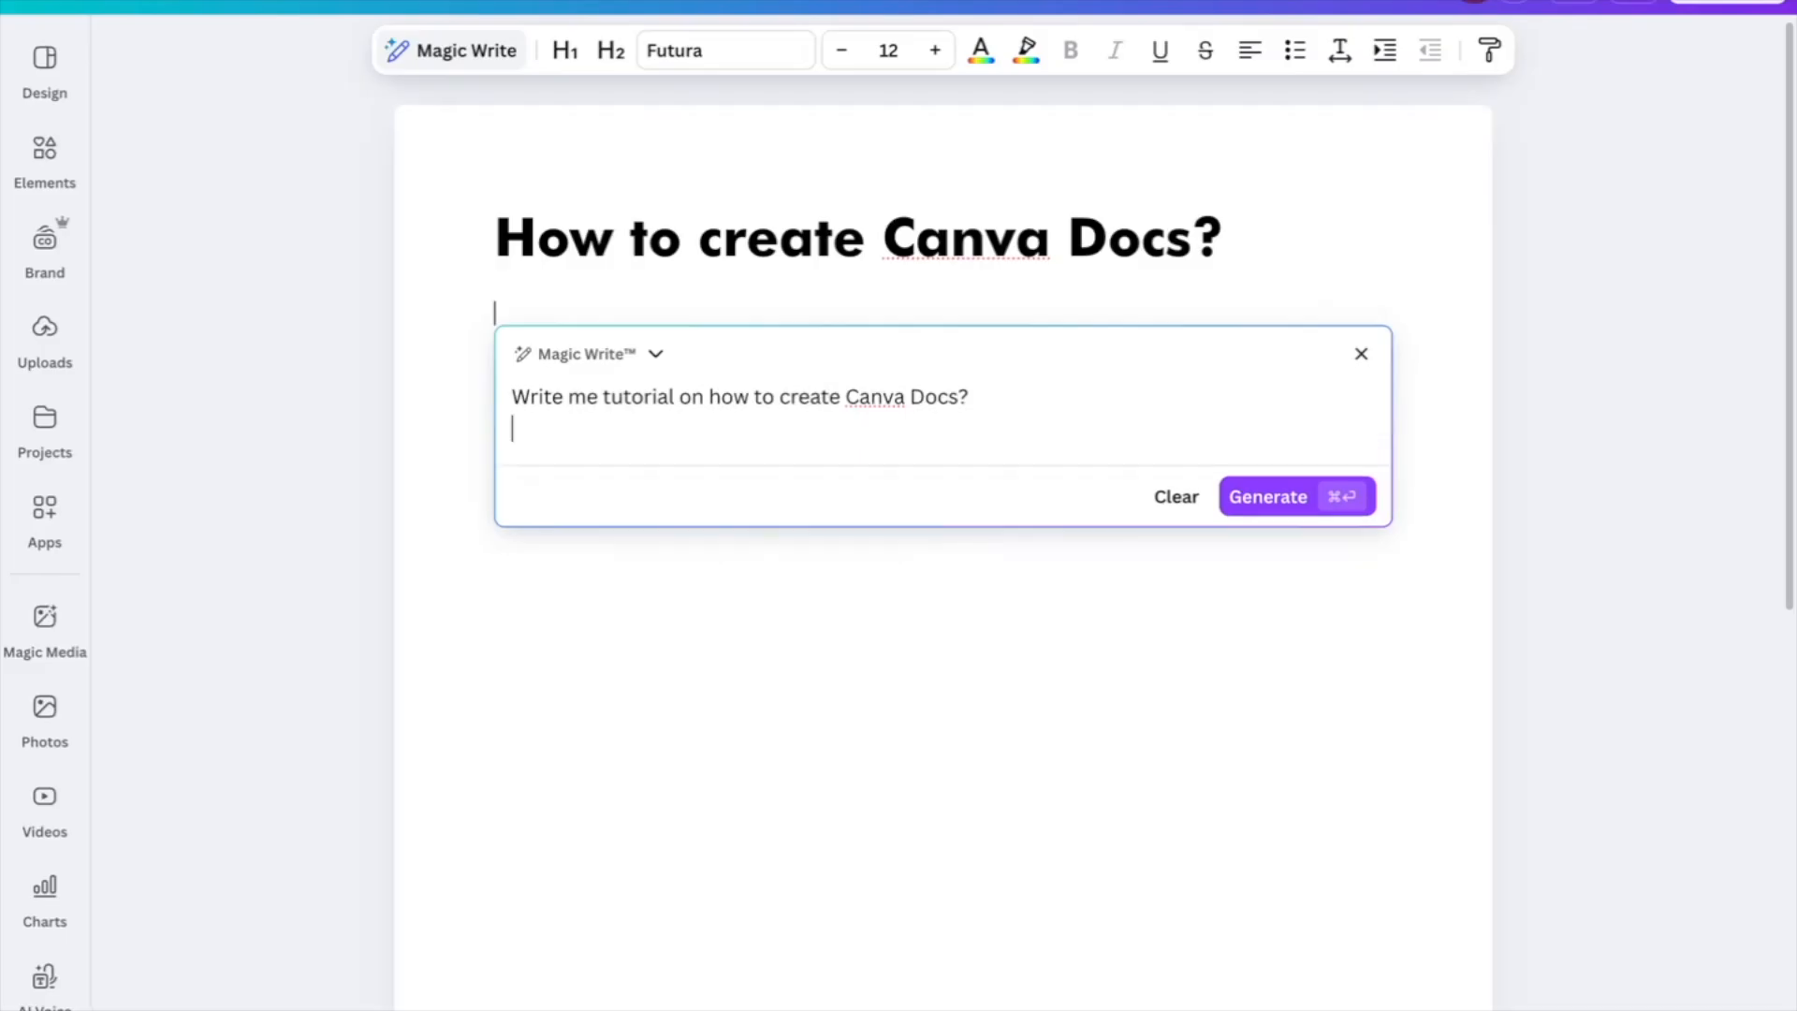
Generate the tutorial with Magic Write and insert it into the document
{"action": "left_click", "coordinate": [1271, 502]}
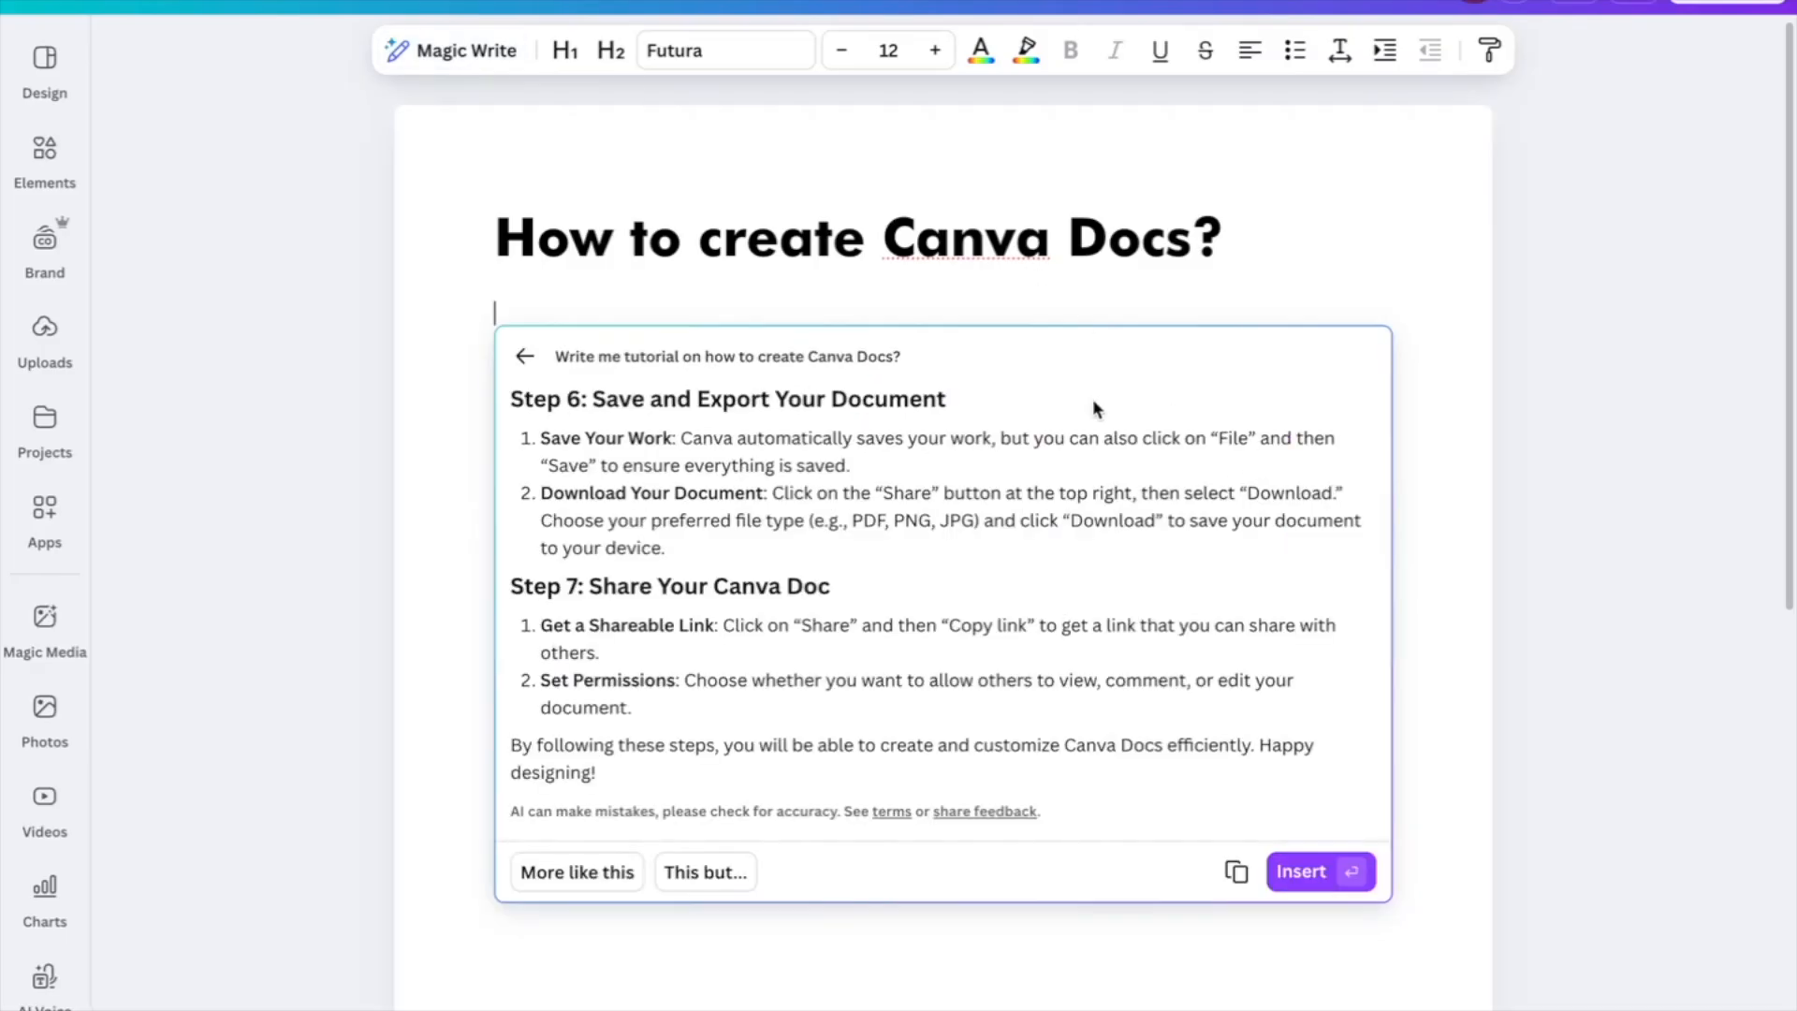
{"action": "scroll", "coordinate": [969, 496], "scroll_direction": "up", "scroll_amount": 10}
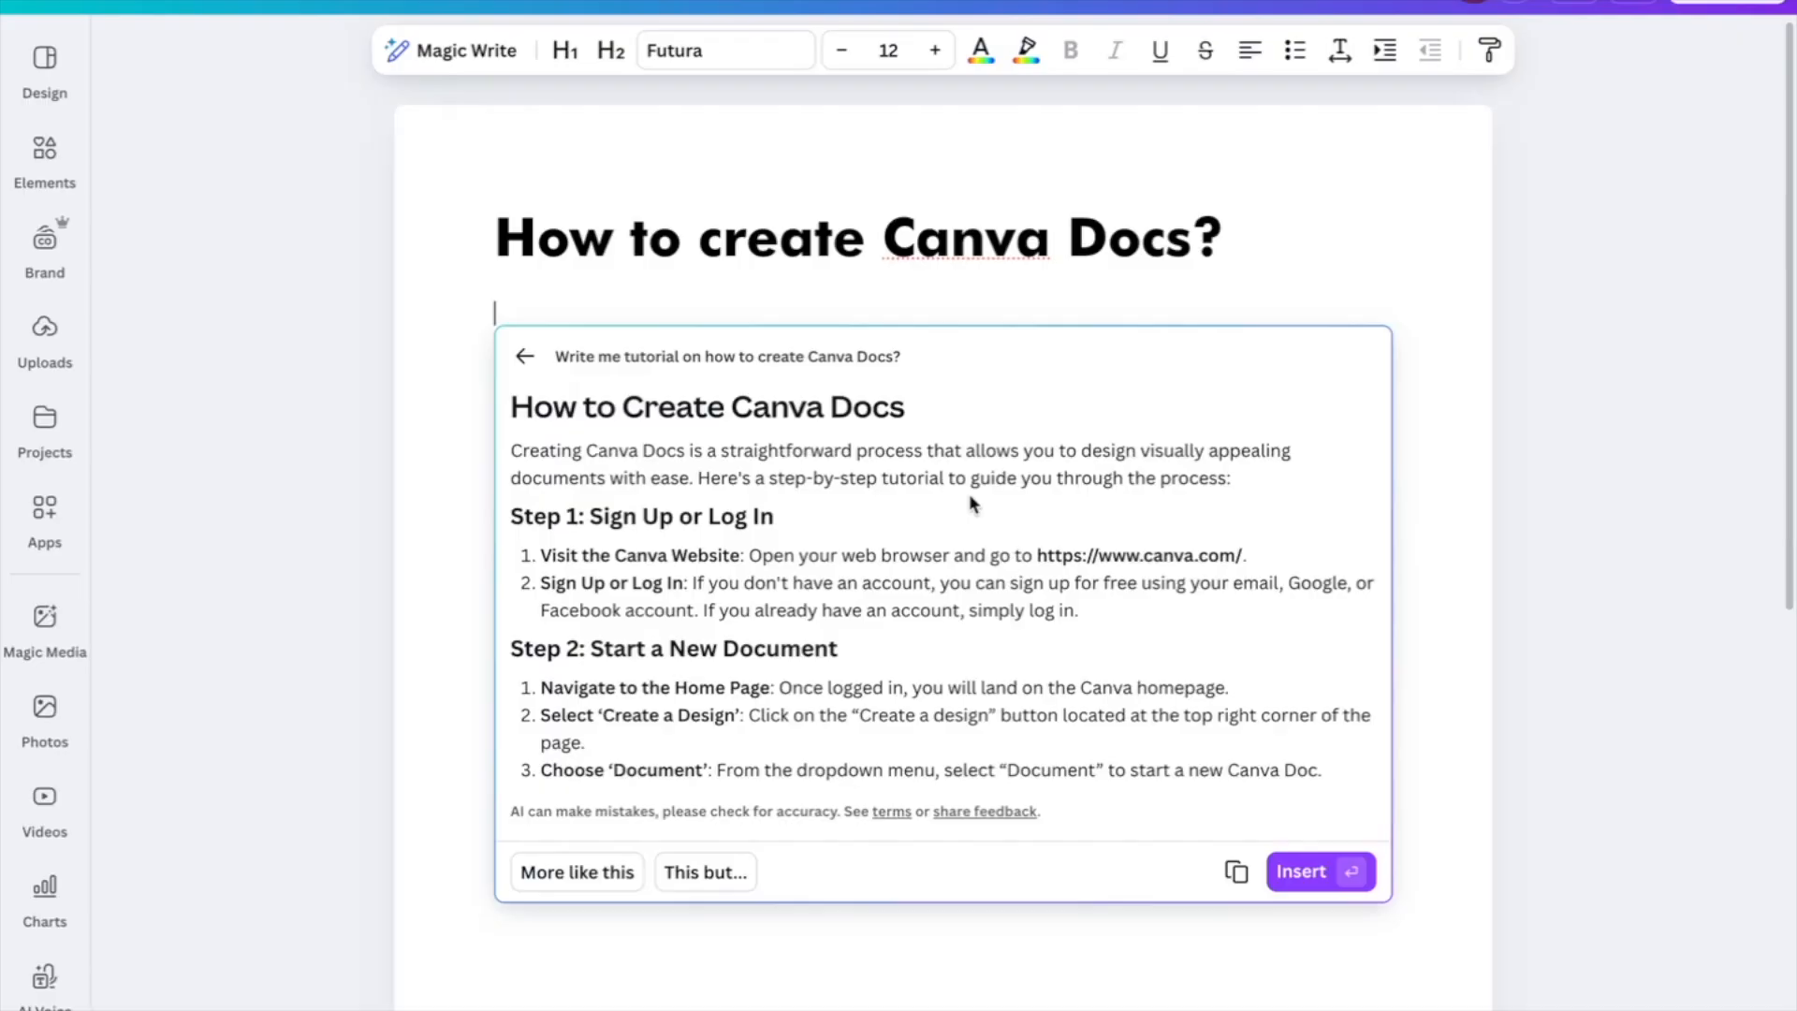
{"action": "left_click", "coordinate": [1310, 871]}
Delete the original question heading and its leftover empty line
{"action": "left_click", "coordinate": [993, 308]}
{"action": "scroll", "coordinate": [865, 629], "scroll_direction": "down", "scroll_amount": 10}
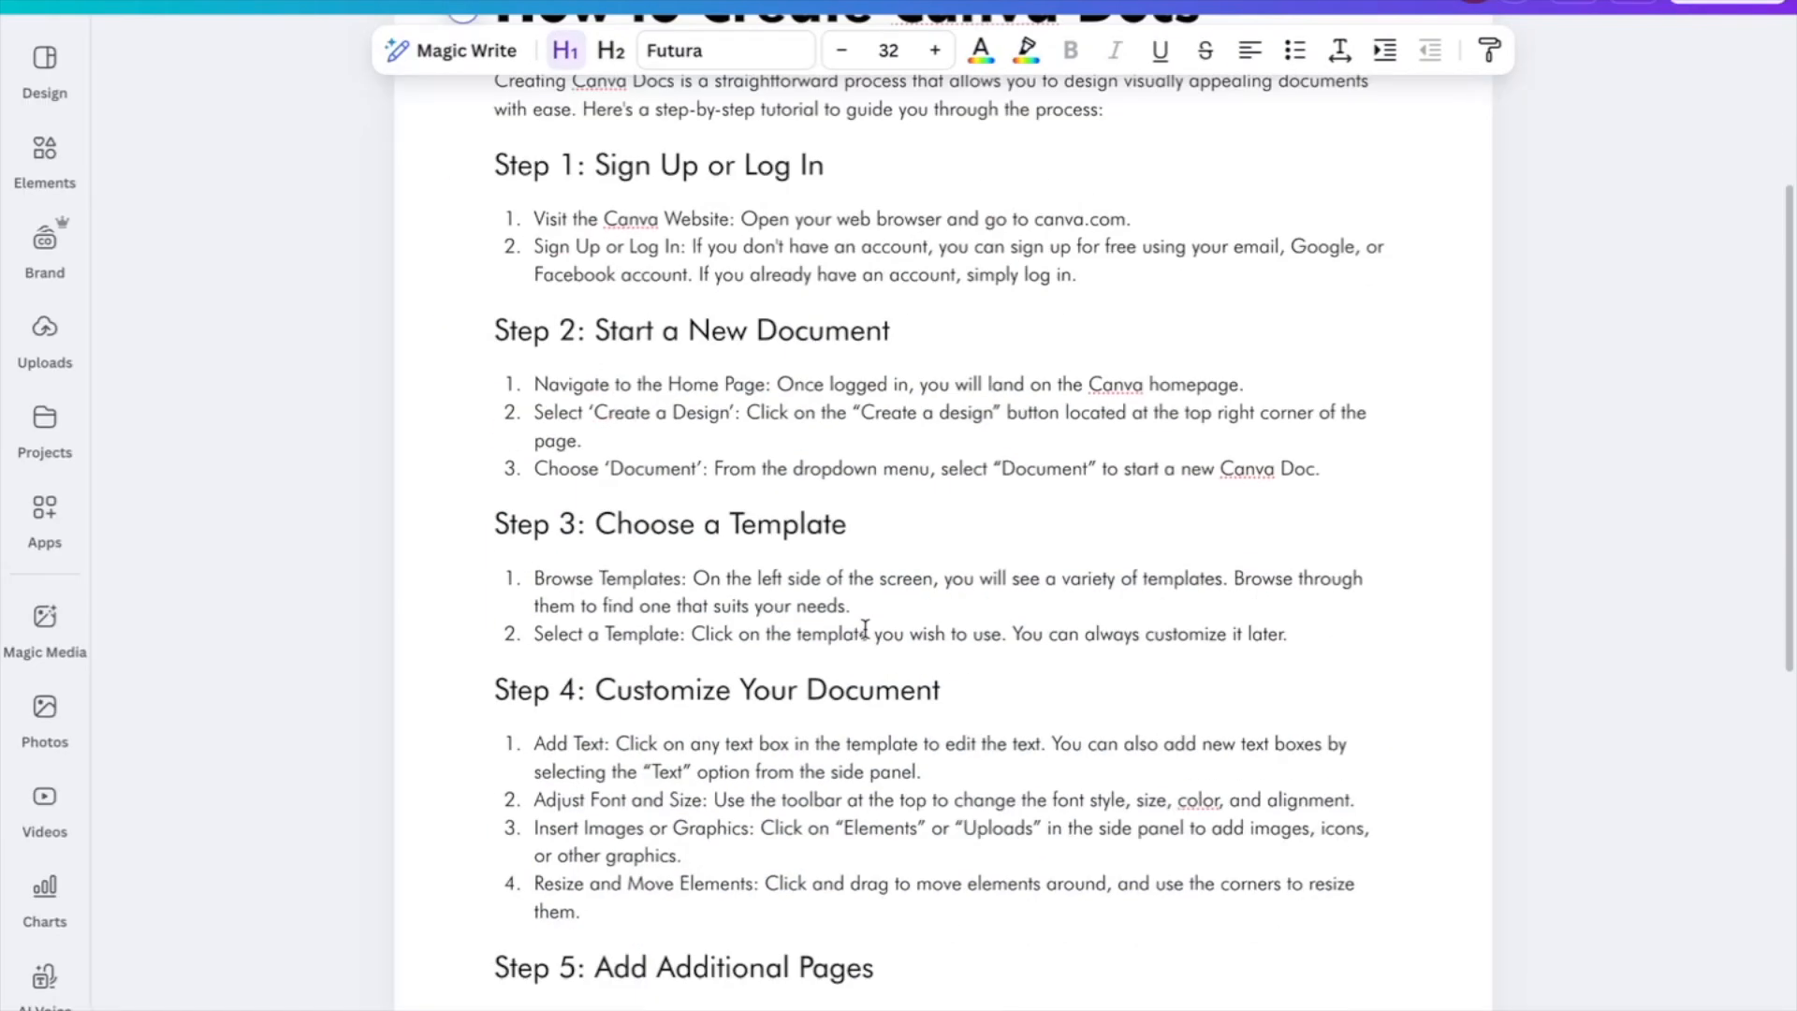
{"action": "scroll", "coordinate": [865, 629], "scroll_direction": "up", "scroll_amount": 10}
{"action": "left_click_drag", "start_coordinate": [1240, 241], "coordinate": [471, 197]}
{"action": "key", "text": "BackSpace"}
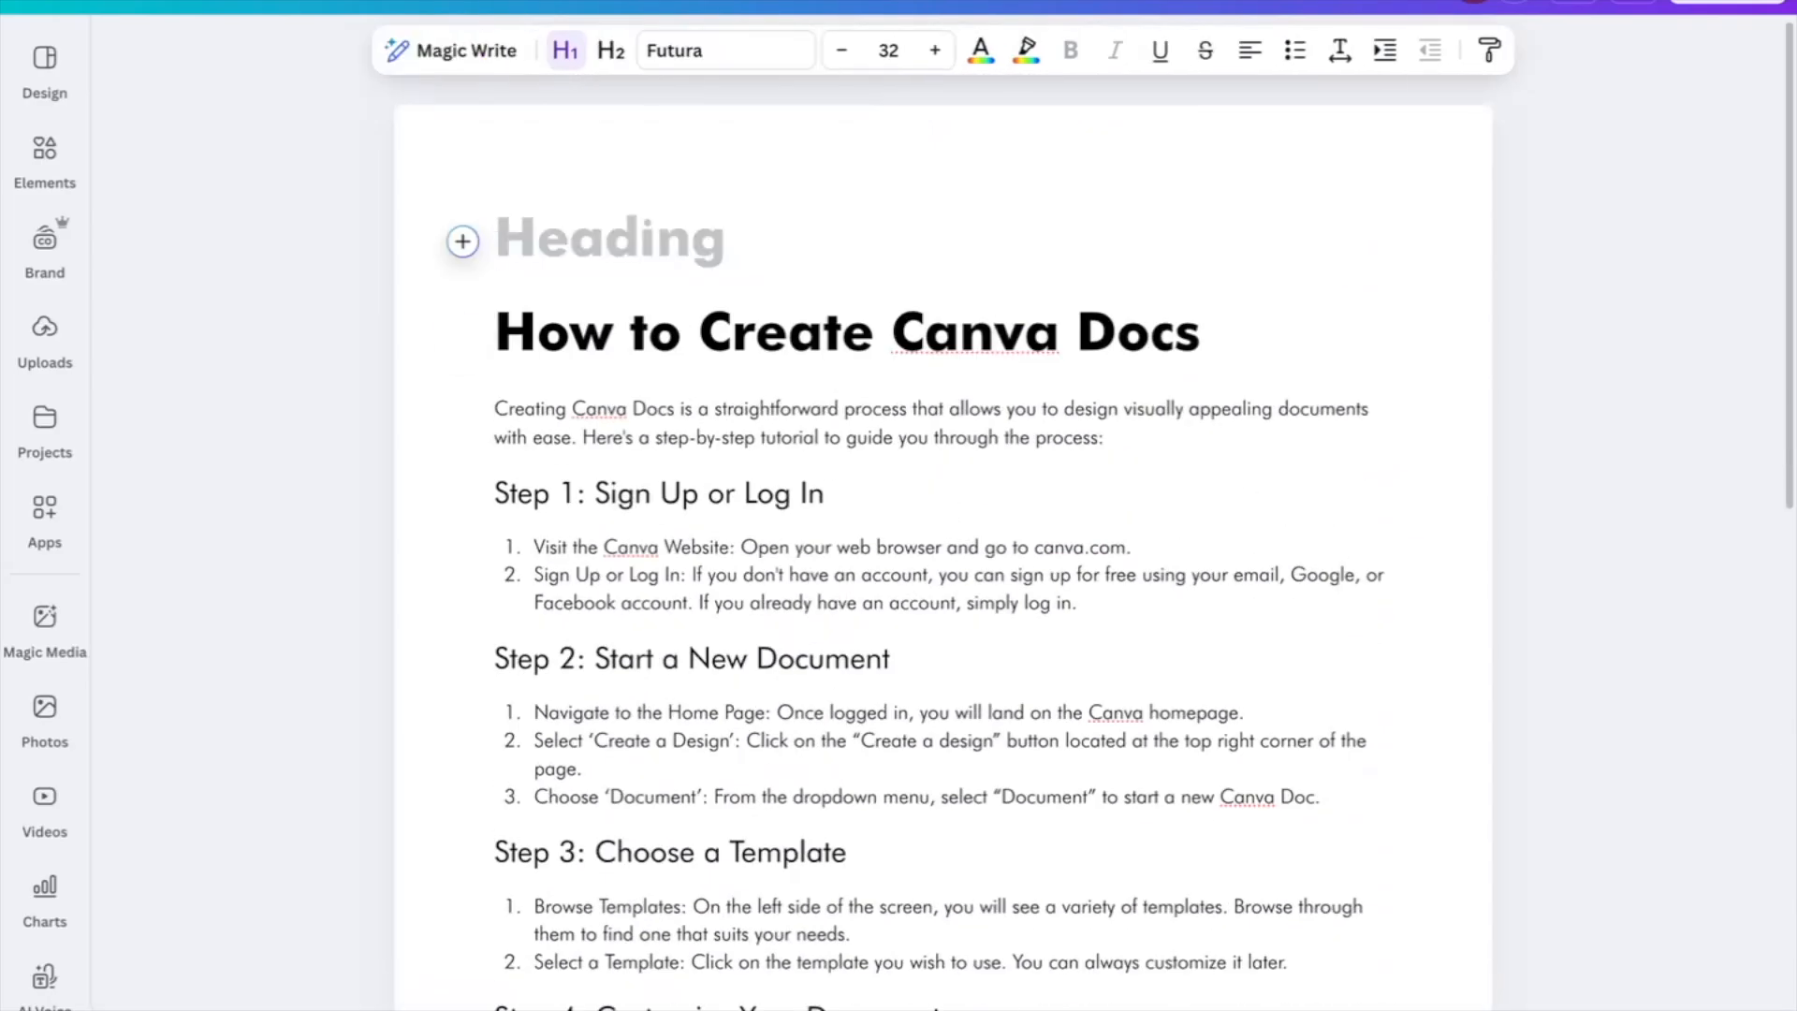
{"action": "key", "text": "Delete"}
Try H2 on the 'How to Create Canva Docs' title, then keep it as H1
{"action": "left_click_drag", "start_coordinate": [496, 241], "coordinate": [1344, 252]}
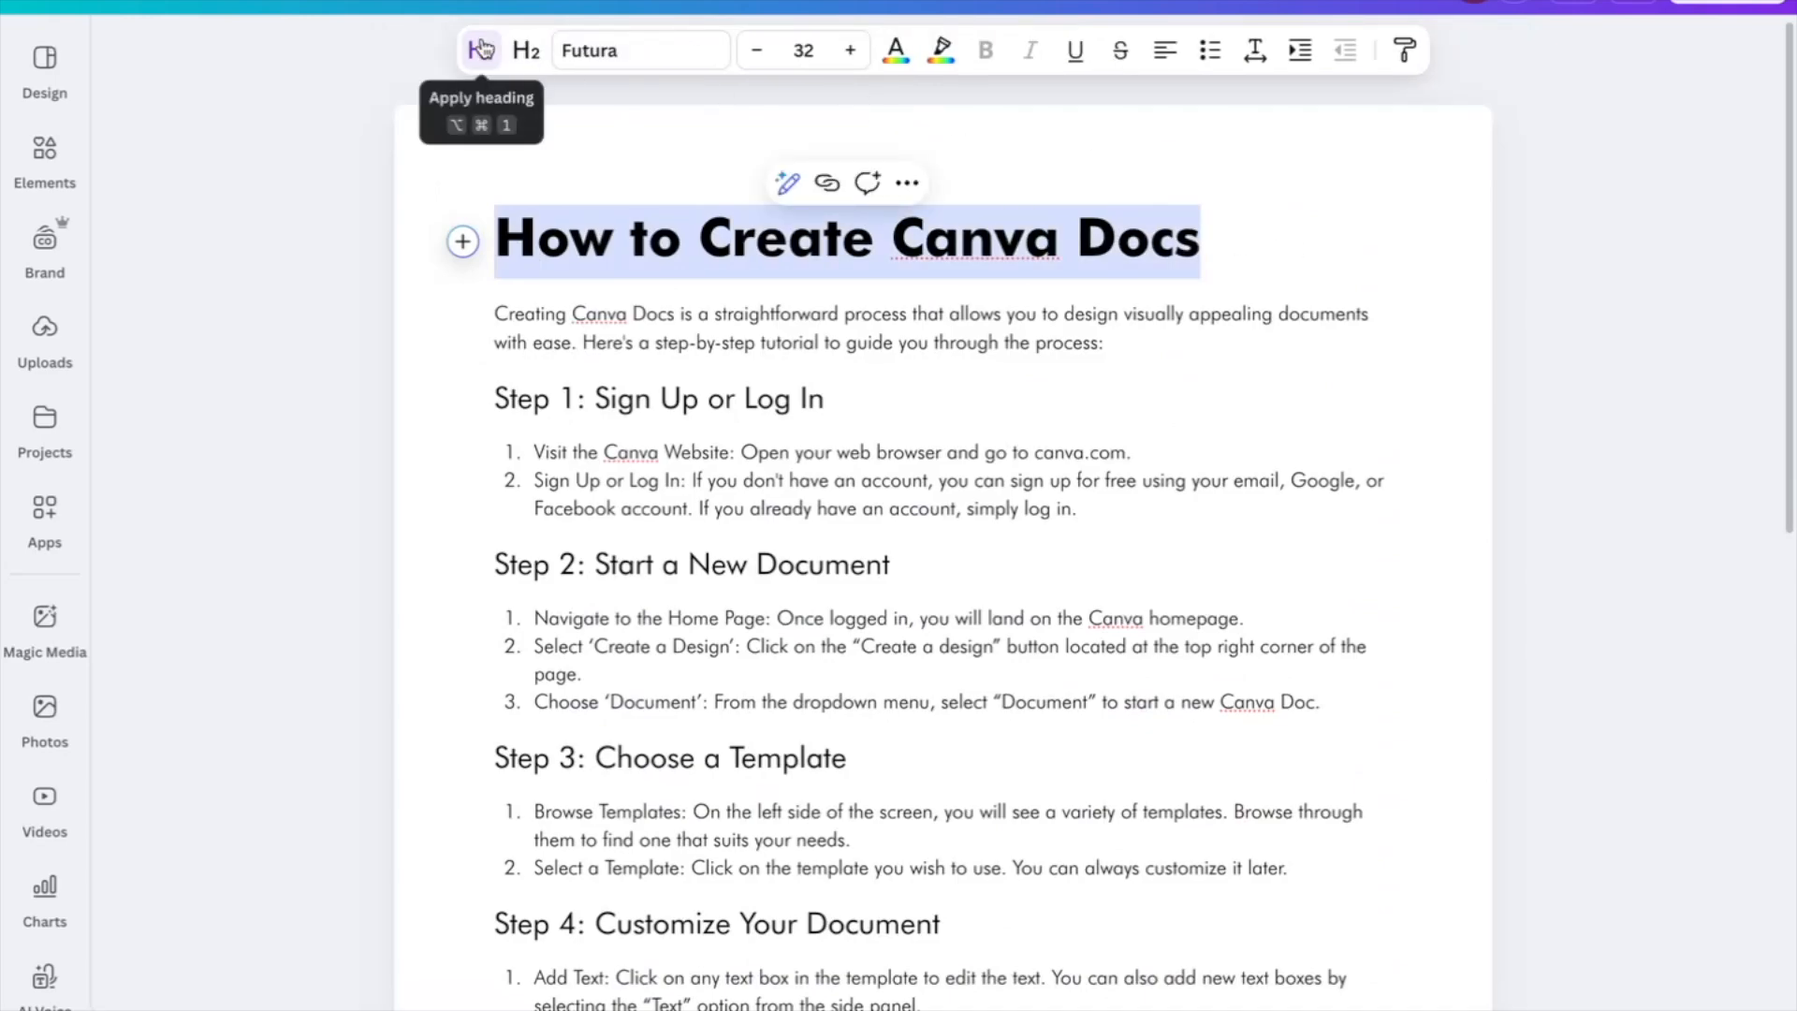
{"action": "left_click", "coordinate": [525, 54]}
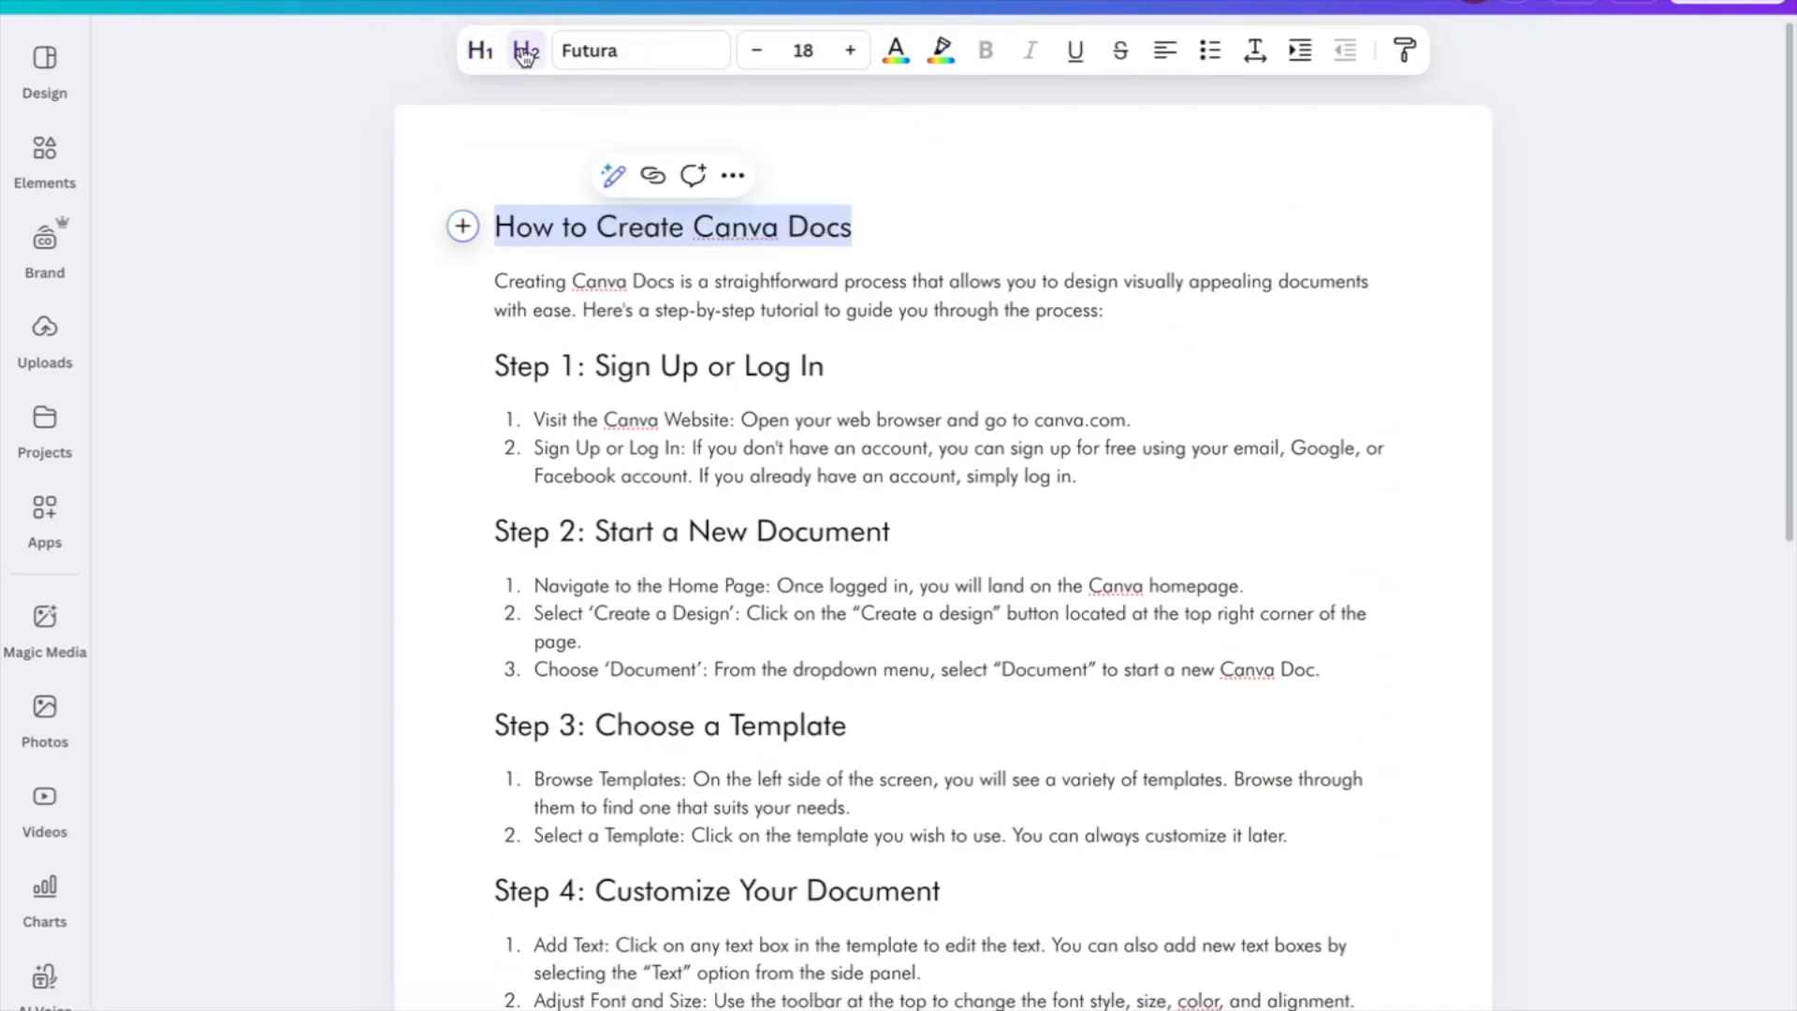
{"action": "left_click", "coordinate": [499, 54]}
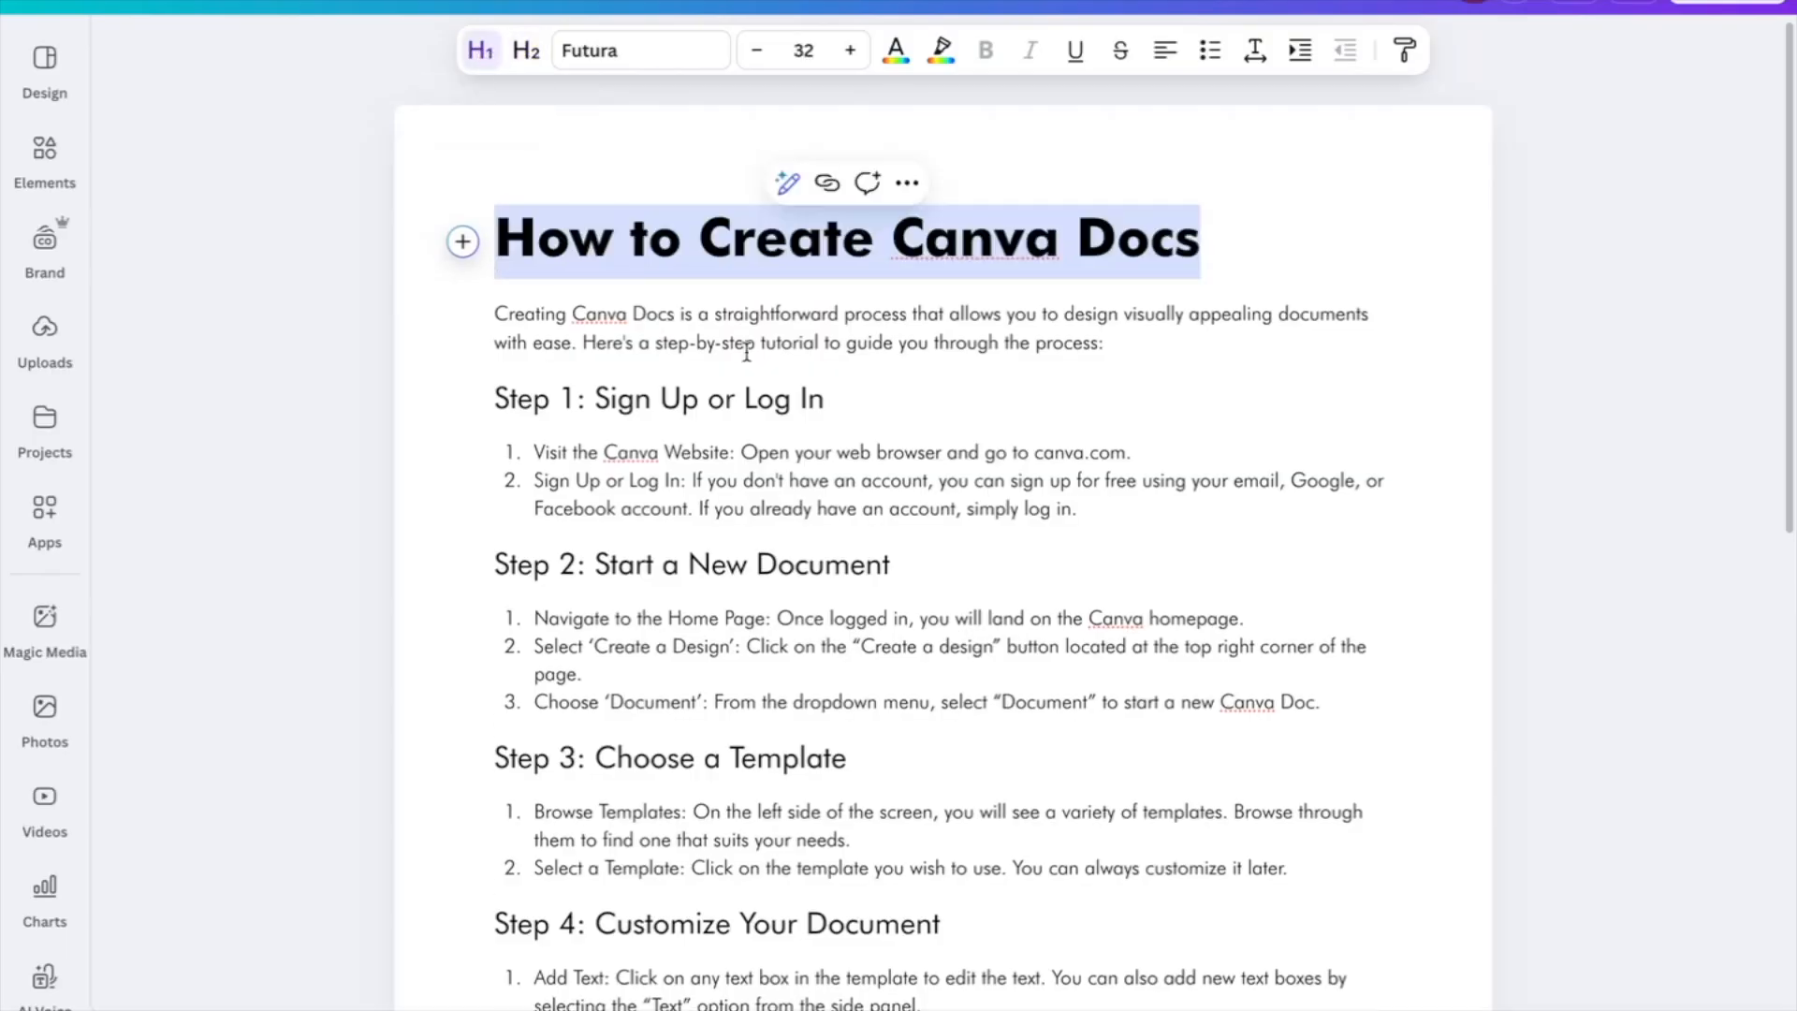
{"action": "left_click", "coordinate": [1036, 248]}
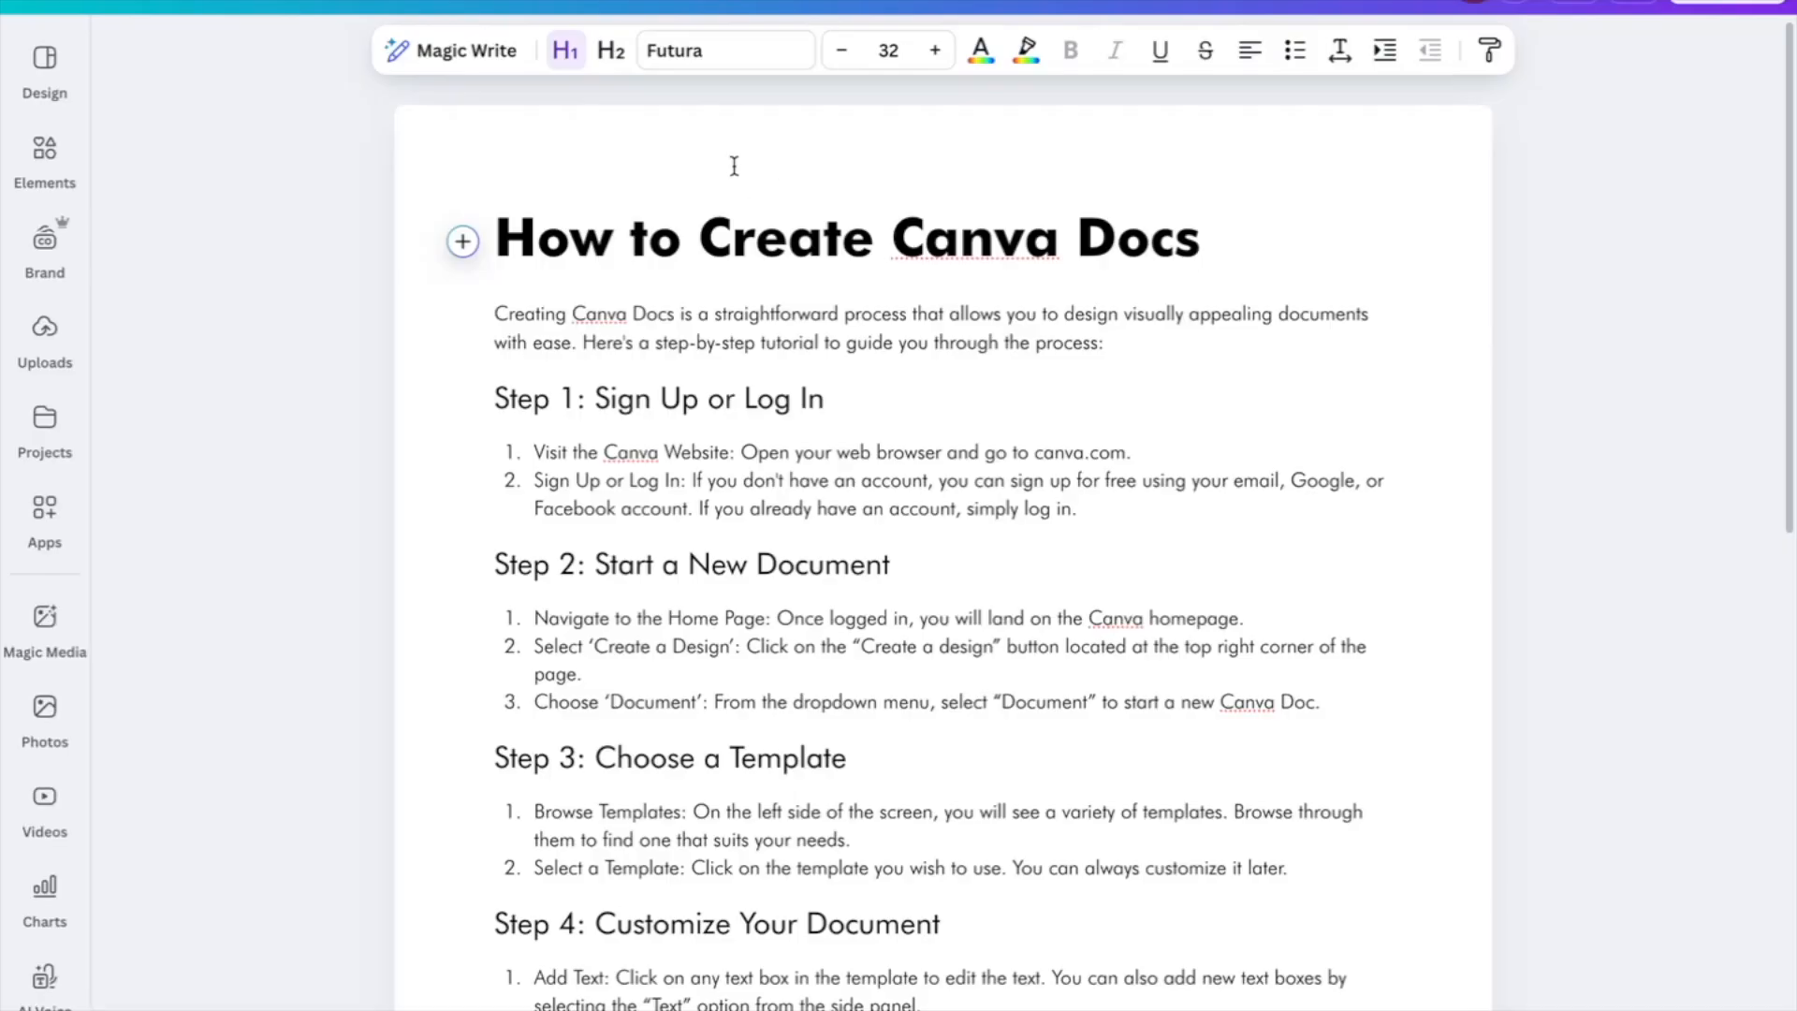
Try the Poppins font on the title, then revert it to Futura Bold
{"action": "left_click", "coordinate": [703, 51]}
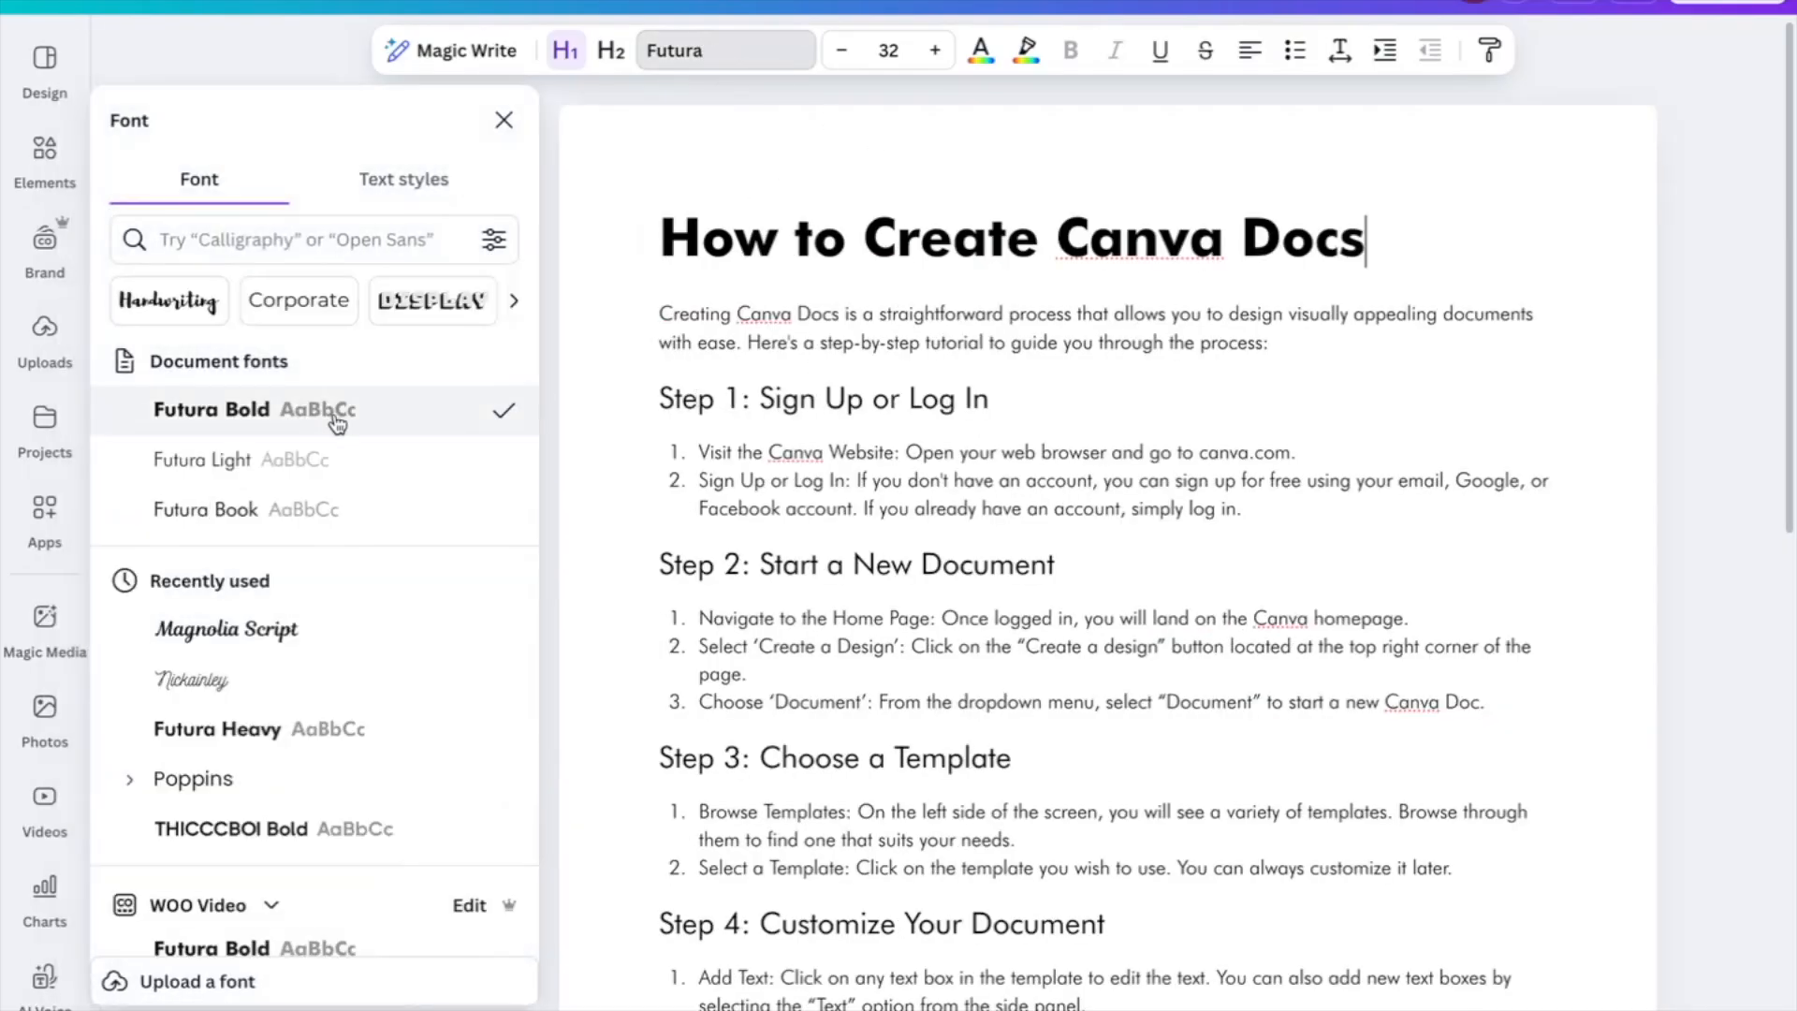
{"action": "scroll", "coordinate": [339, 720], "scroll_direction": "down", "scroll_amount": 3}
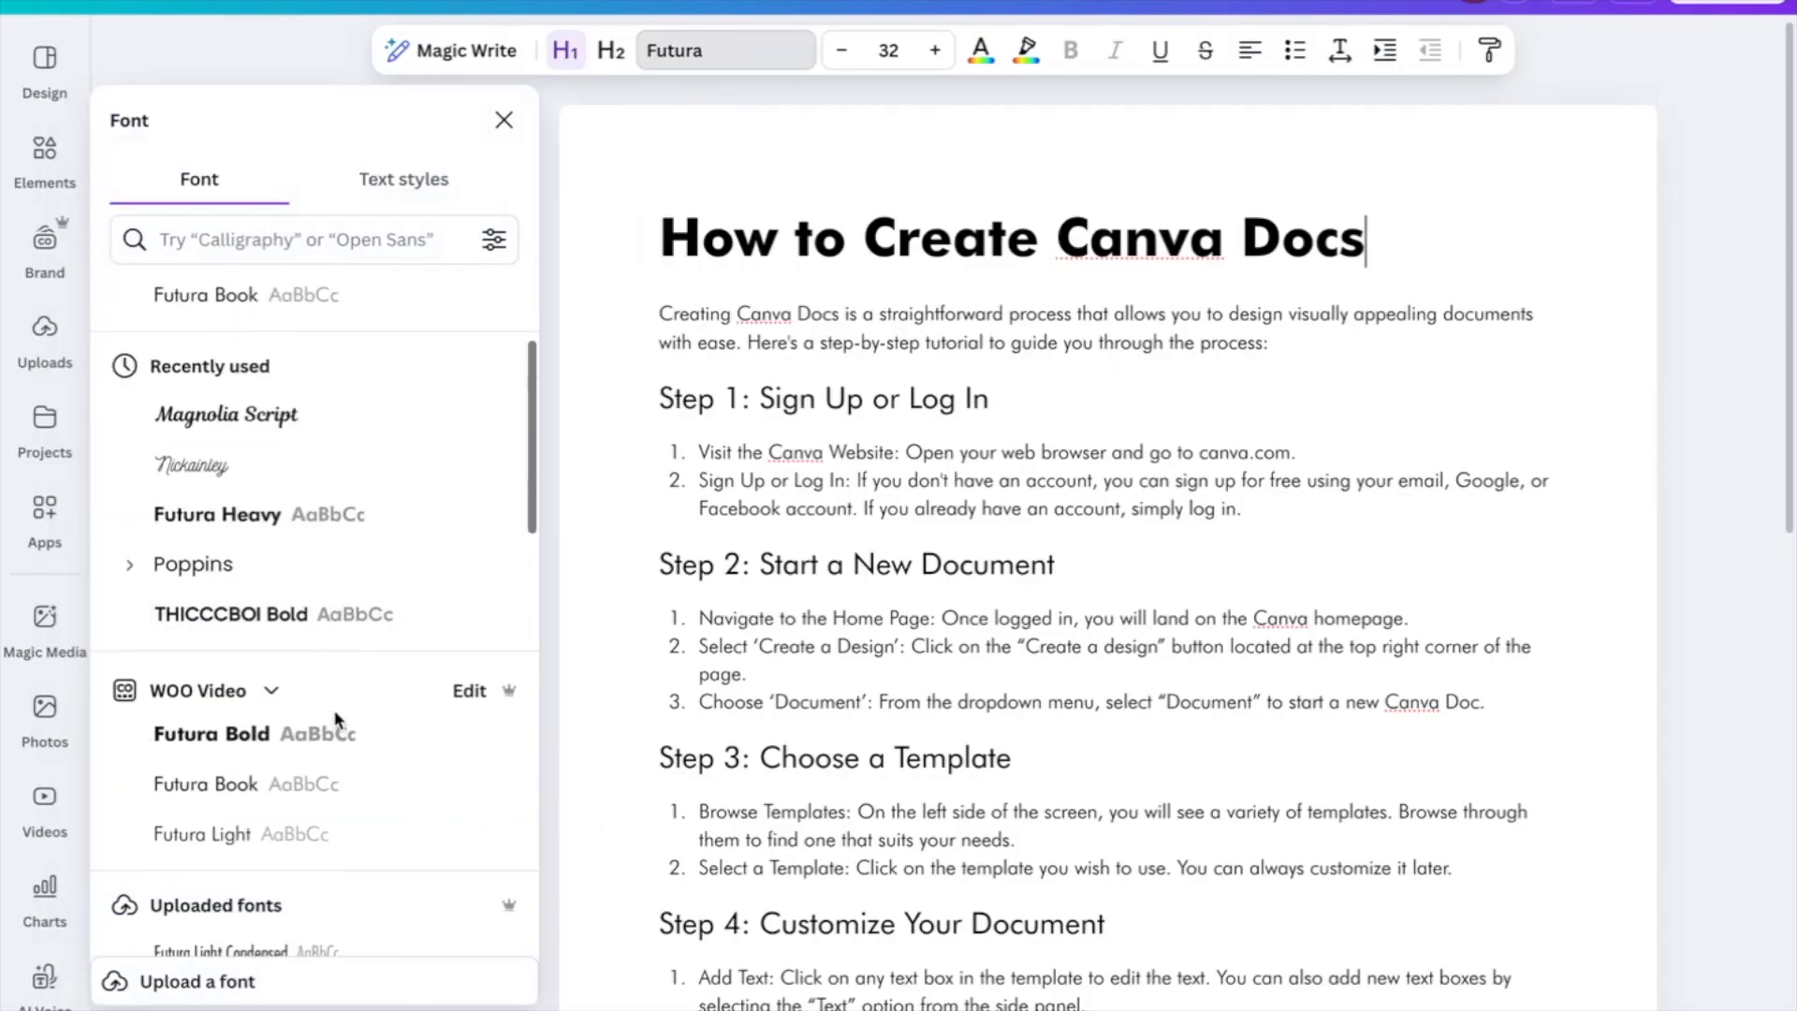
{"action": "left_click", "coordinate": [187, 566]}
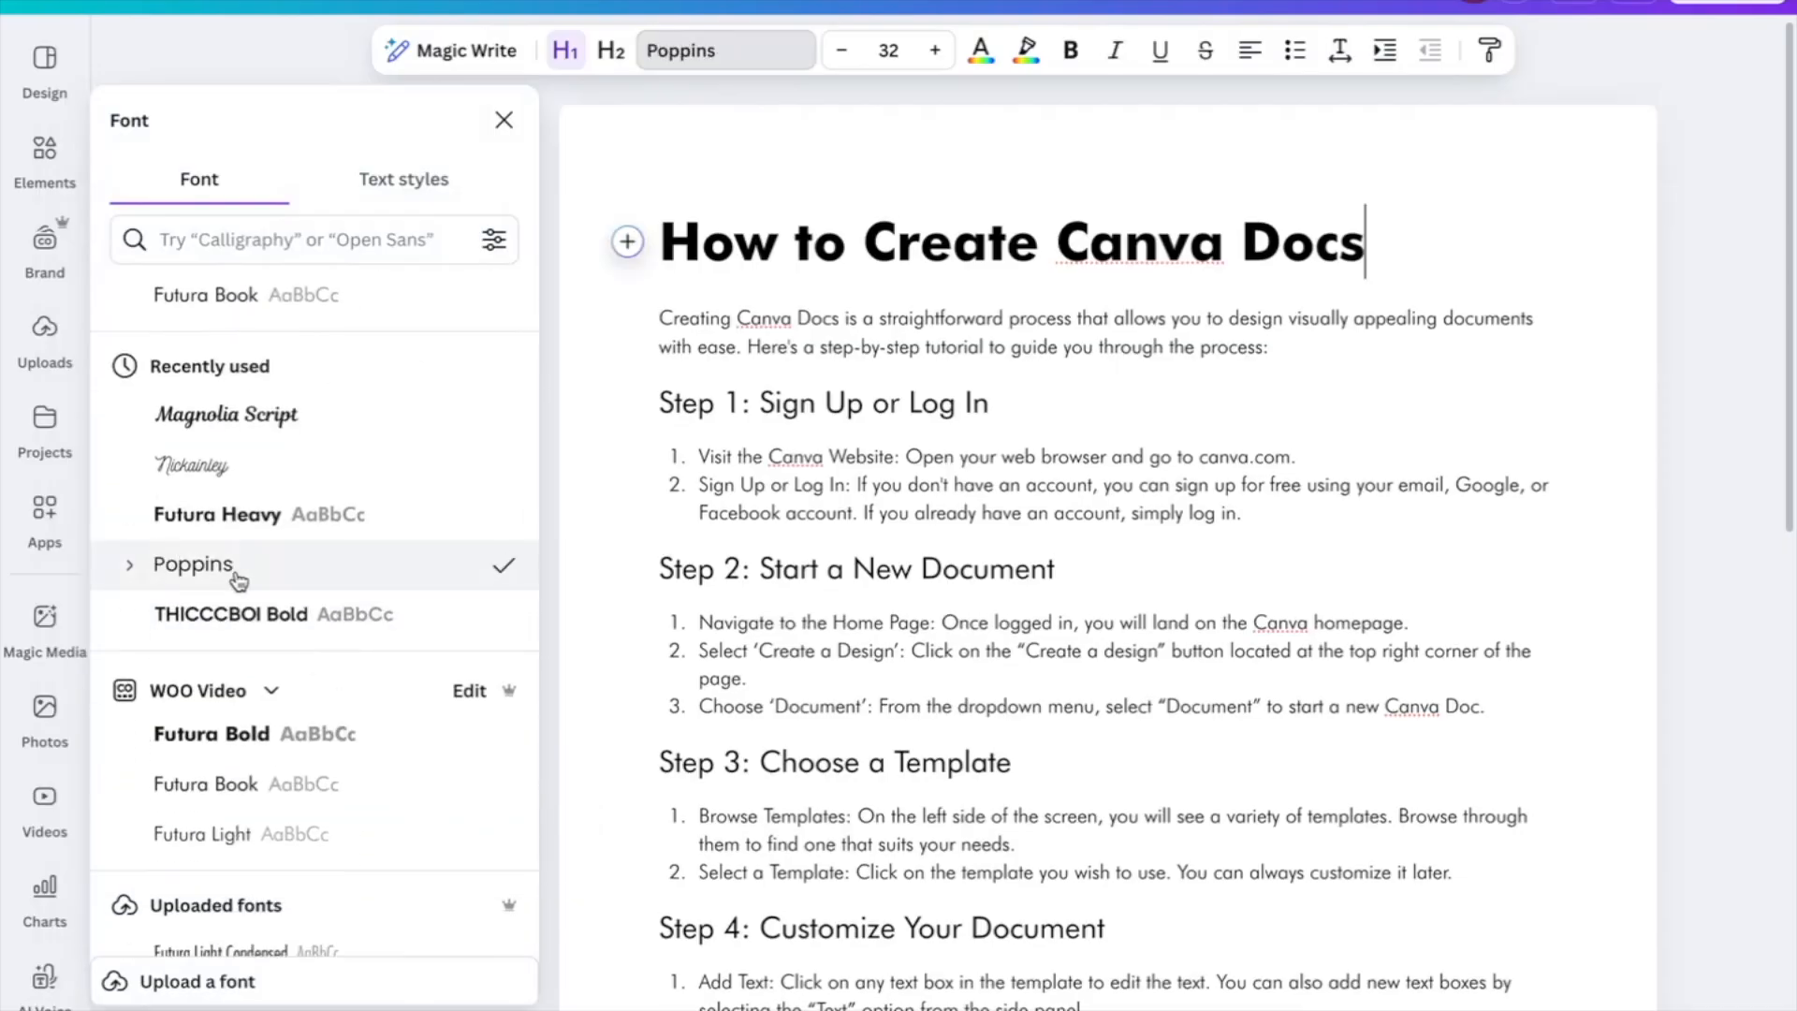
{"action": "scroll", "coordinate": [390, 707], "scroll_direction": "down", "scroll_amount": 5}
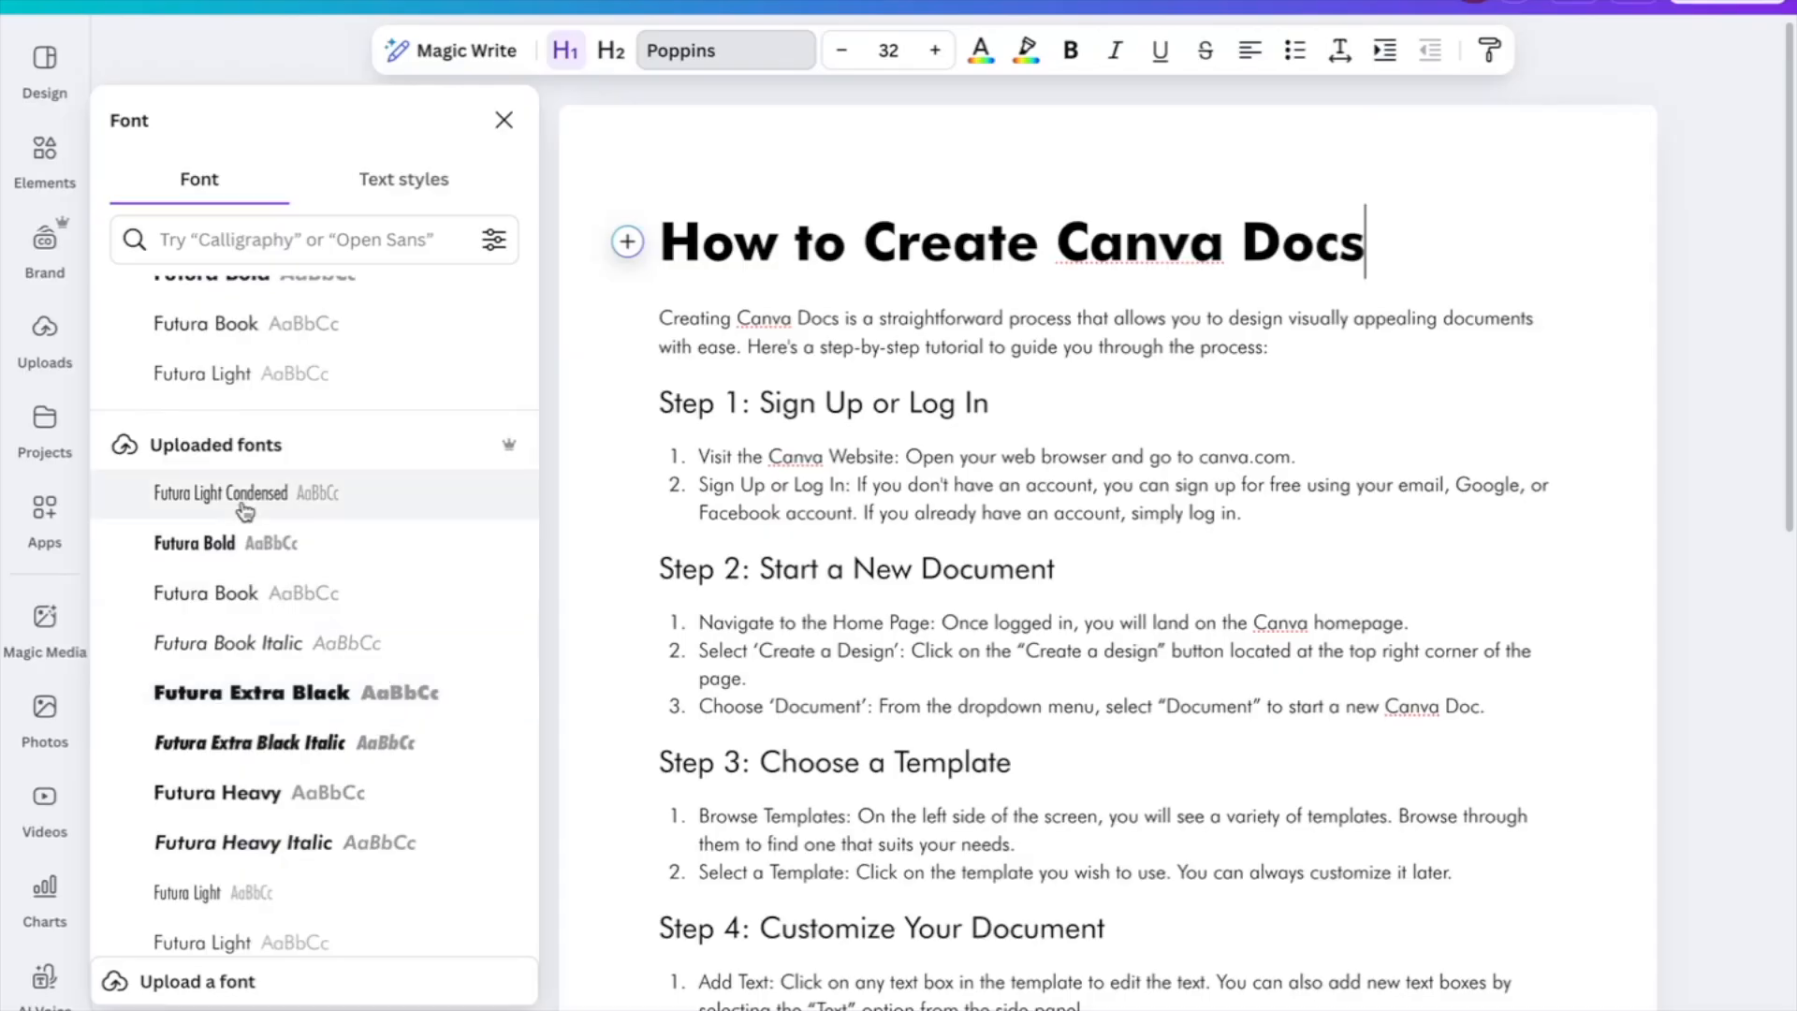
{"action": "left_click", "coordinate": [224, 543]}
Check the title's font size and keep it at 32
{"action": "left_click_drag", "start_coordinate": [1401, 239], "coordinate": [655, 225]}
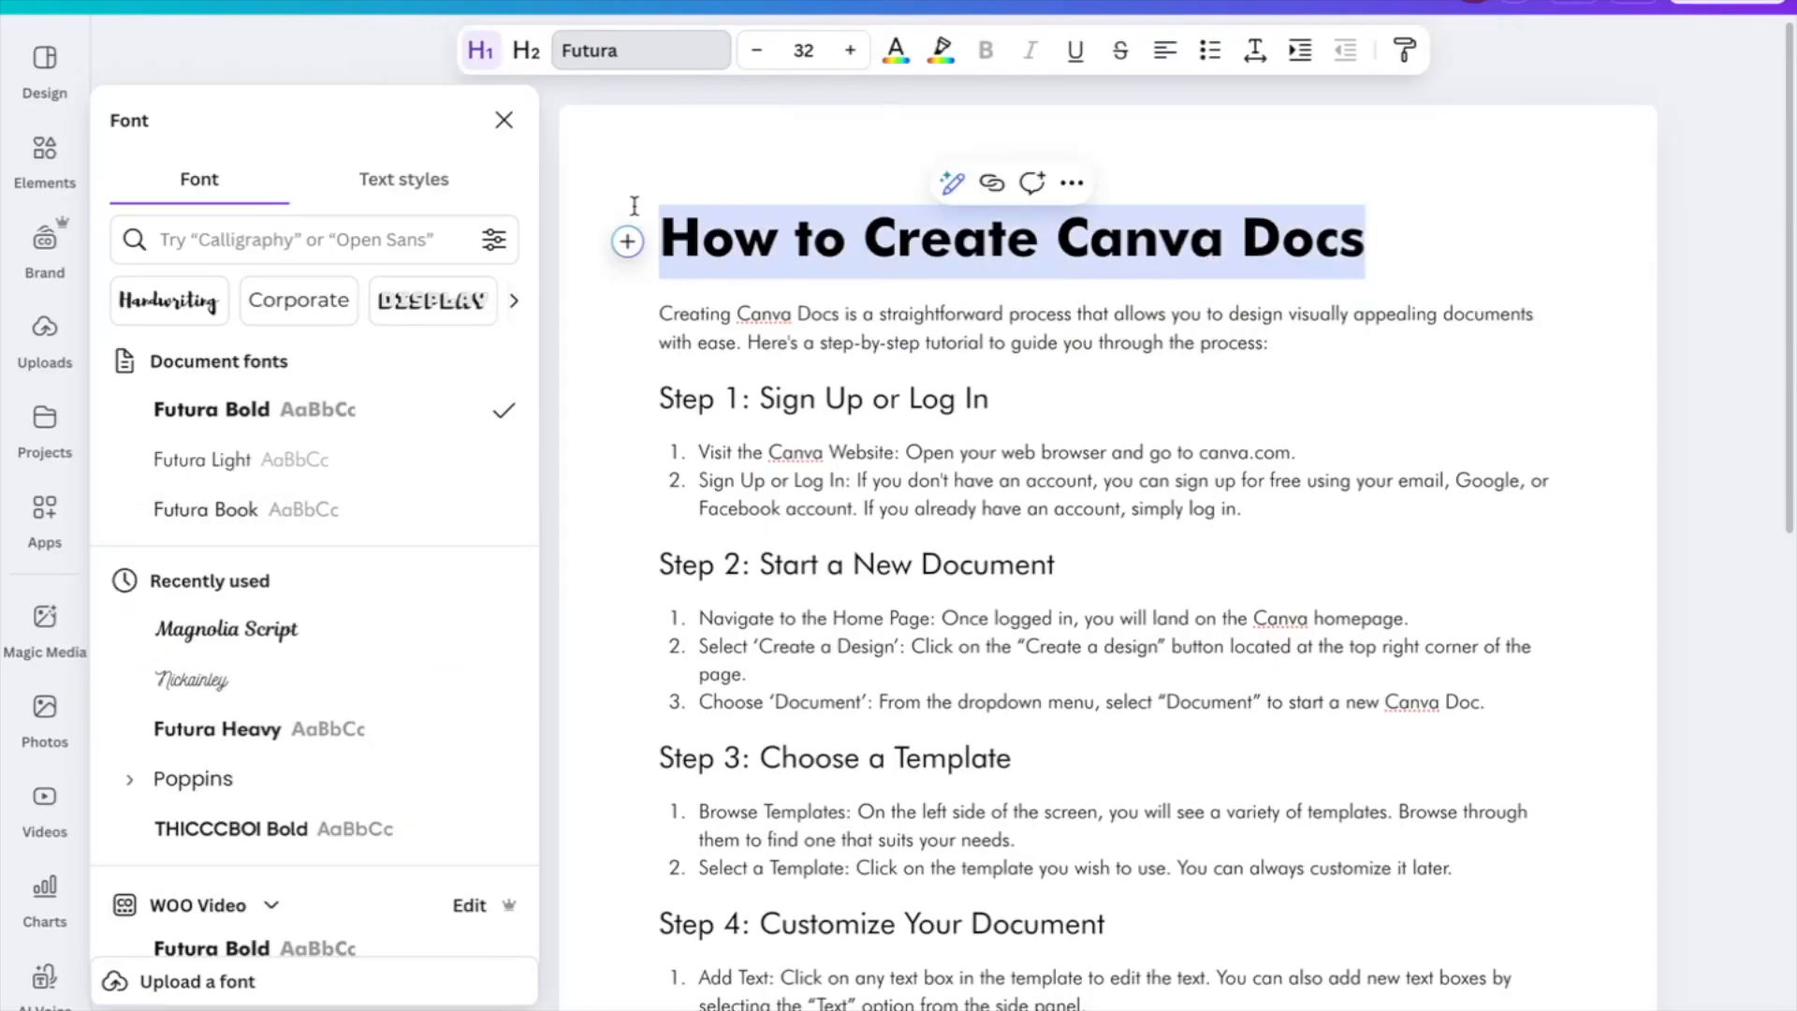
{"action": "left_click", "coordinate": [806, 49]}
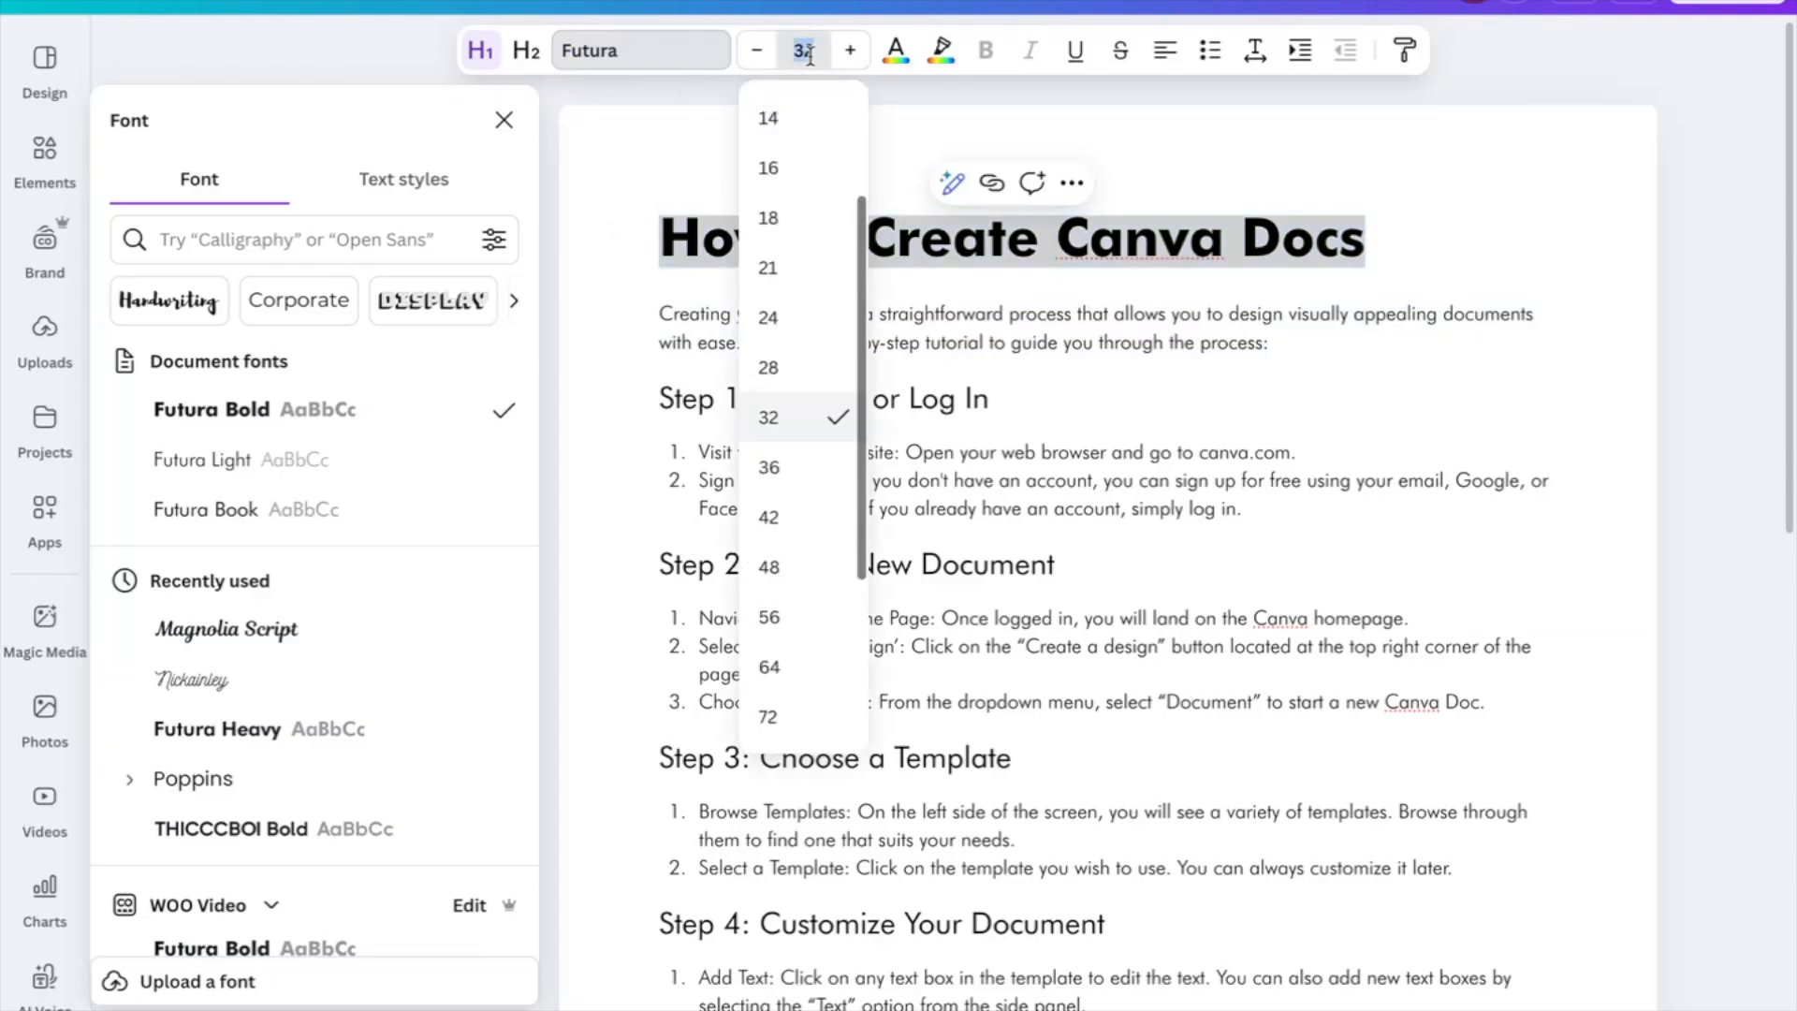
{"action": "left_click", "coordinate": [809, 53]}
{"action": "left_click", "coordinate": [900, 71]}
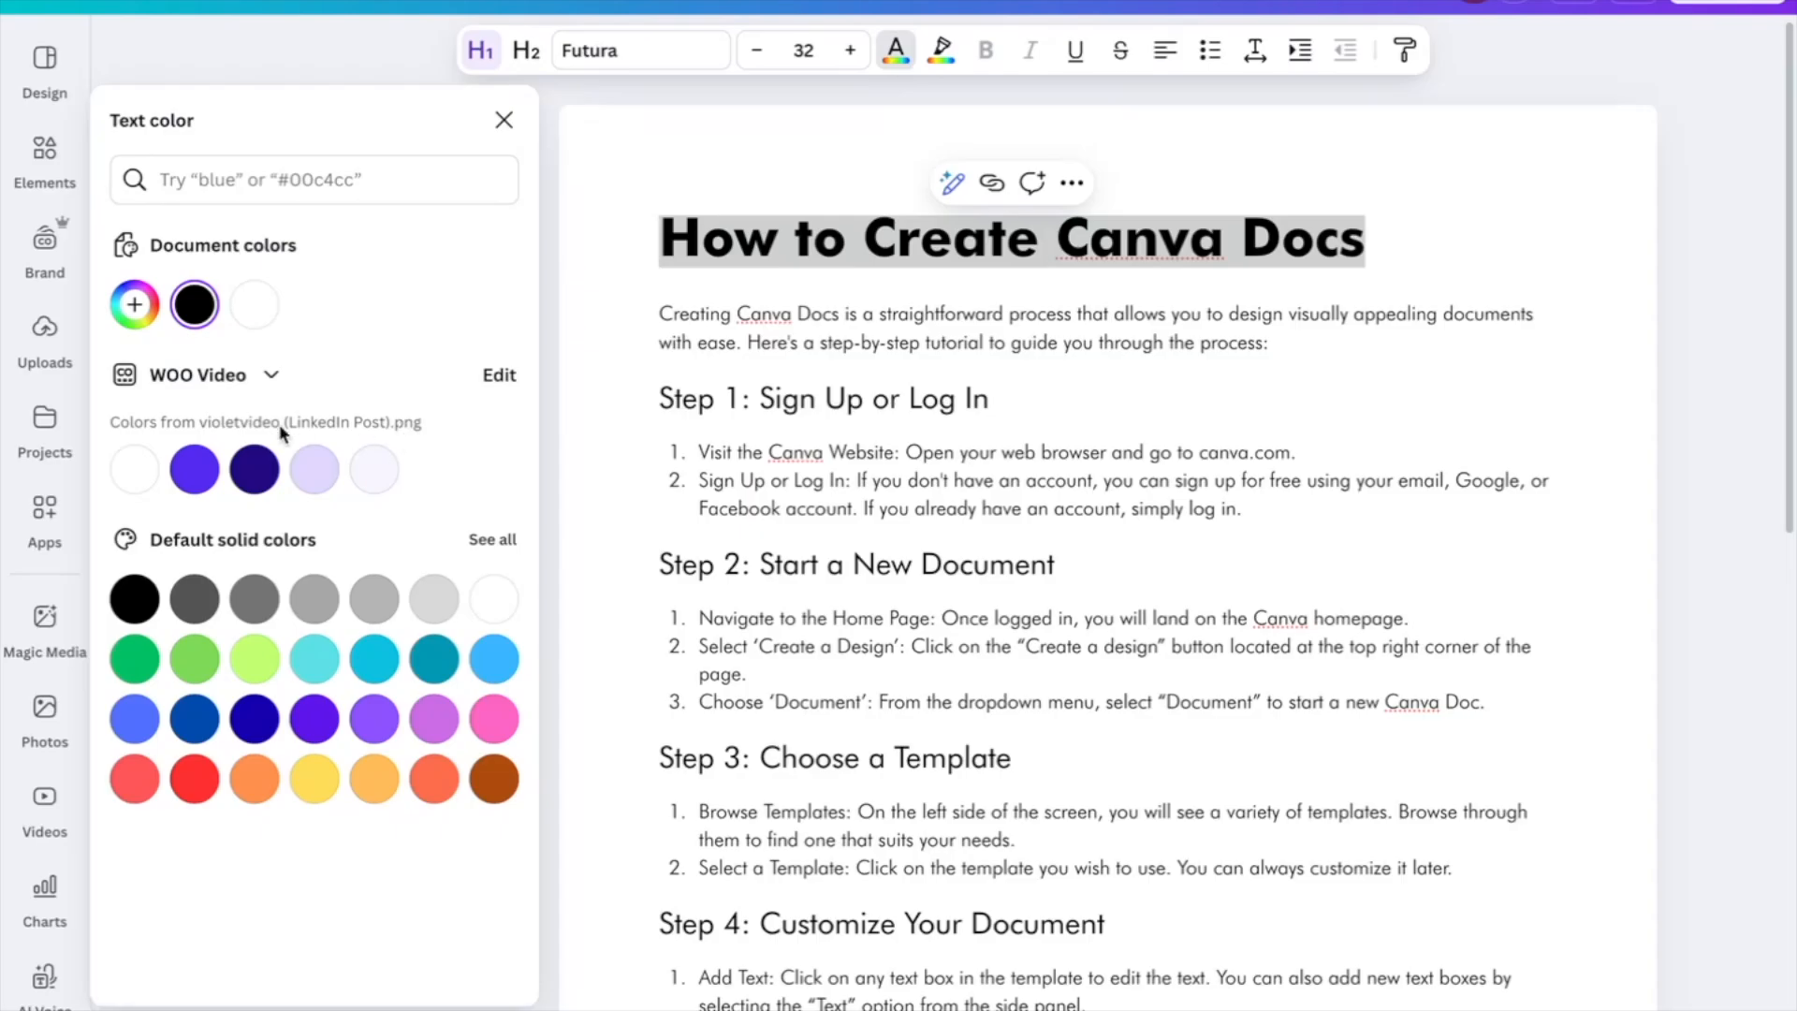
Make the title purple, trying a peach highlight and then removing it
{"action": "left_click", "coordinate": [195, 469]}
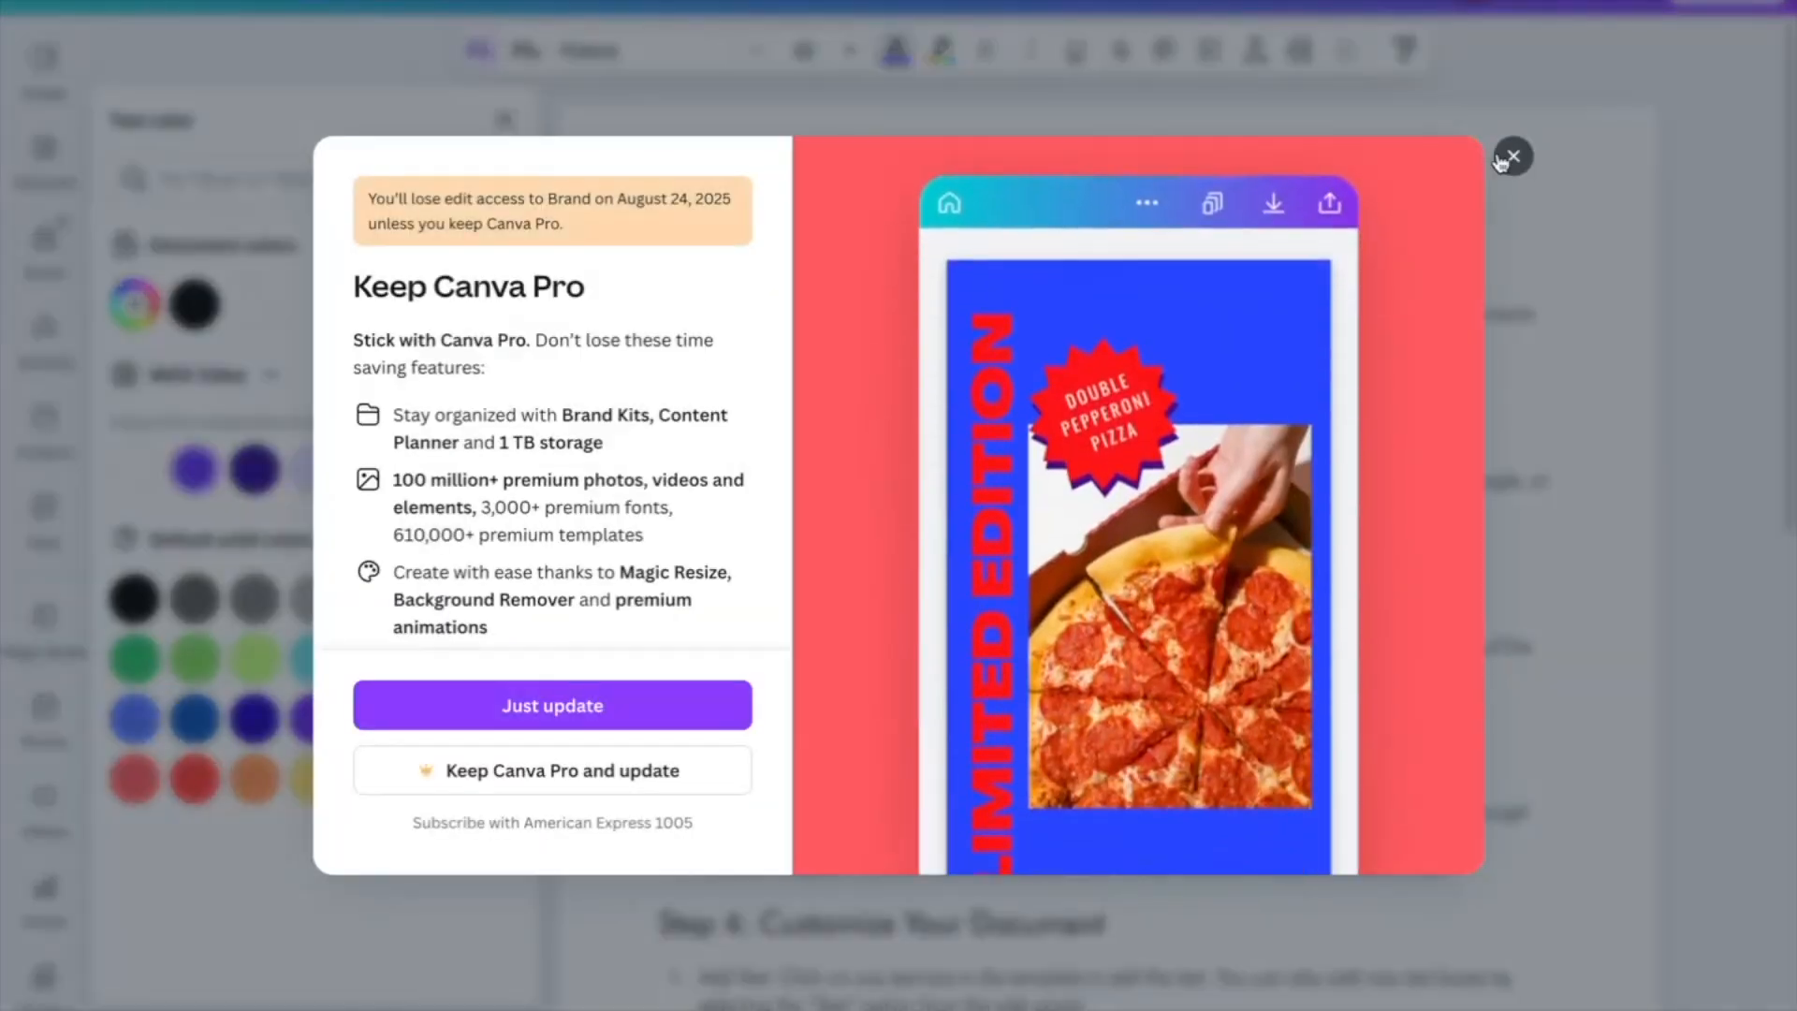
{"action": "left_click", "coordinate": [1513, 158]}
{"action": "left_click", "coordinate": [1441, 213]}
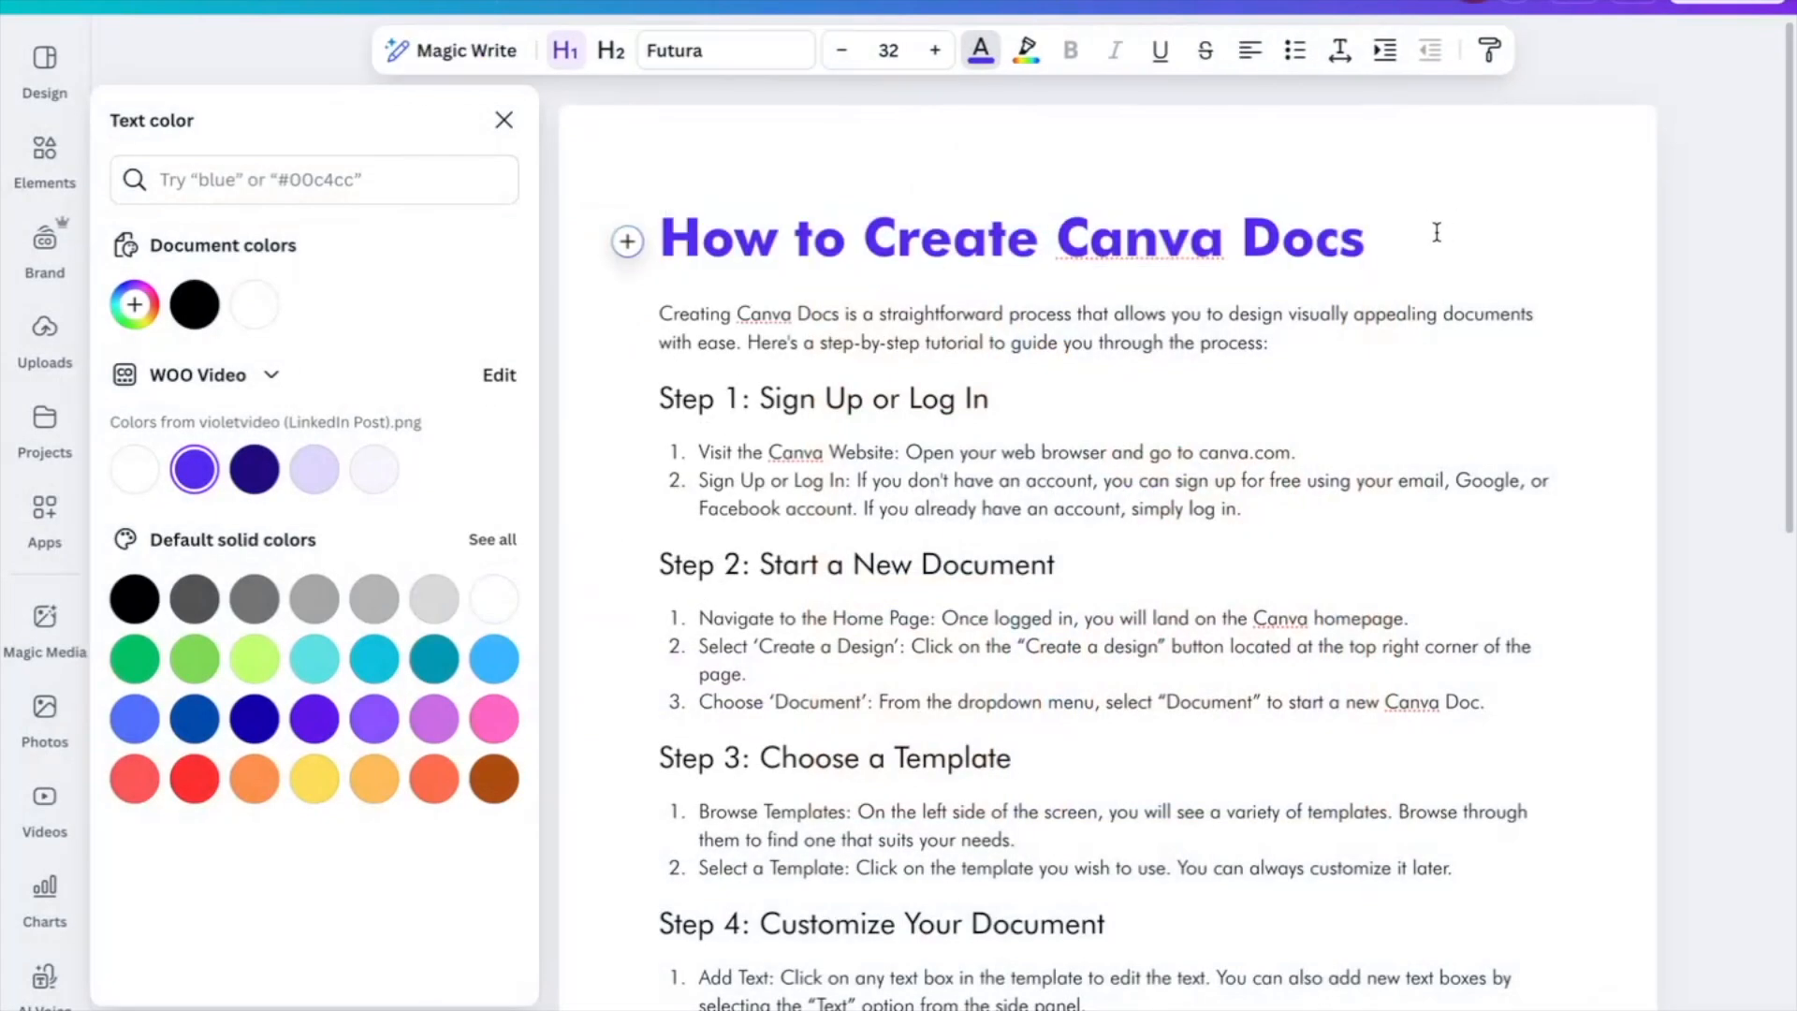
{"action": "left_click_drag", "start_coordinate": [1437, 232], "coordinate": [660, 239]}
{"action": "left_click", "coordinate": [942, 53]}
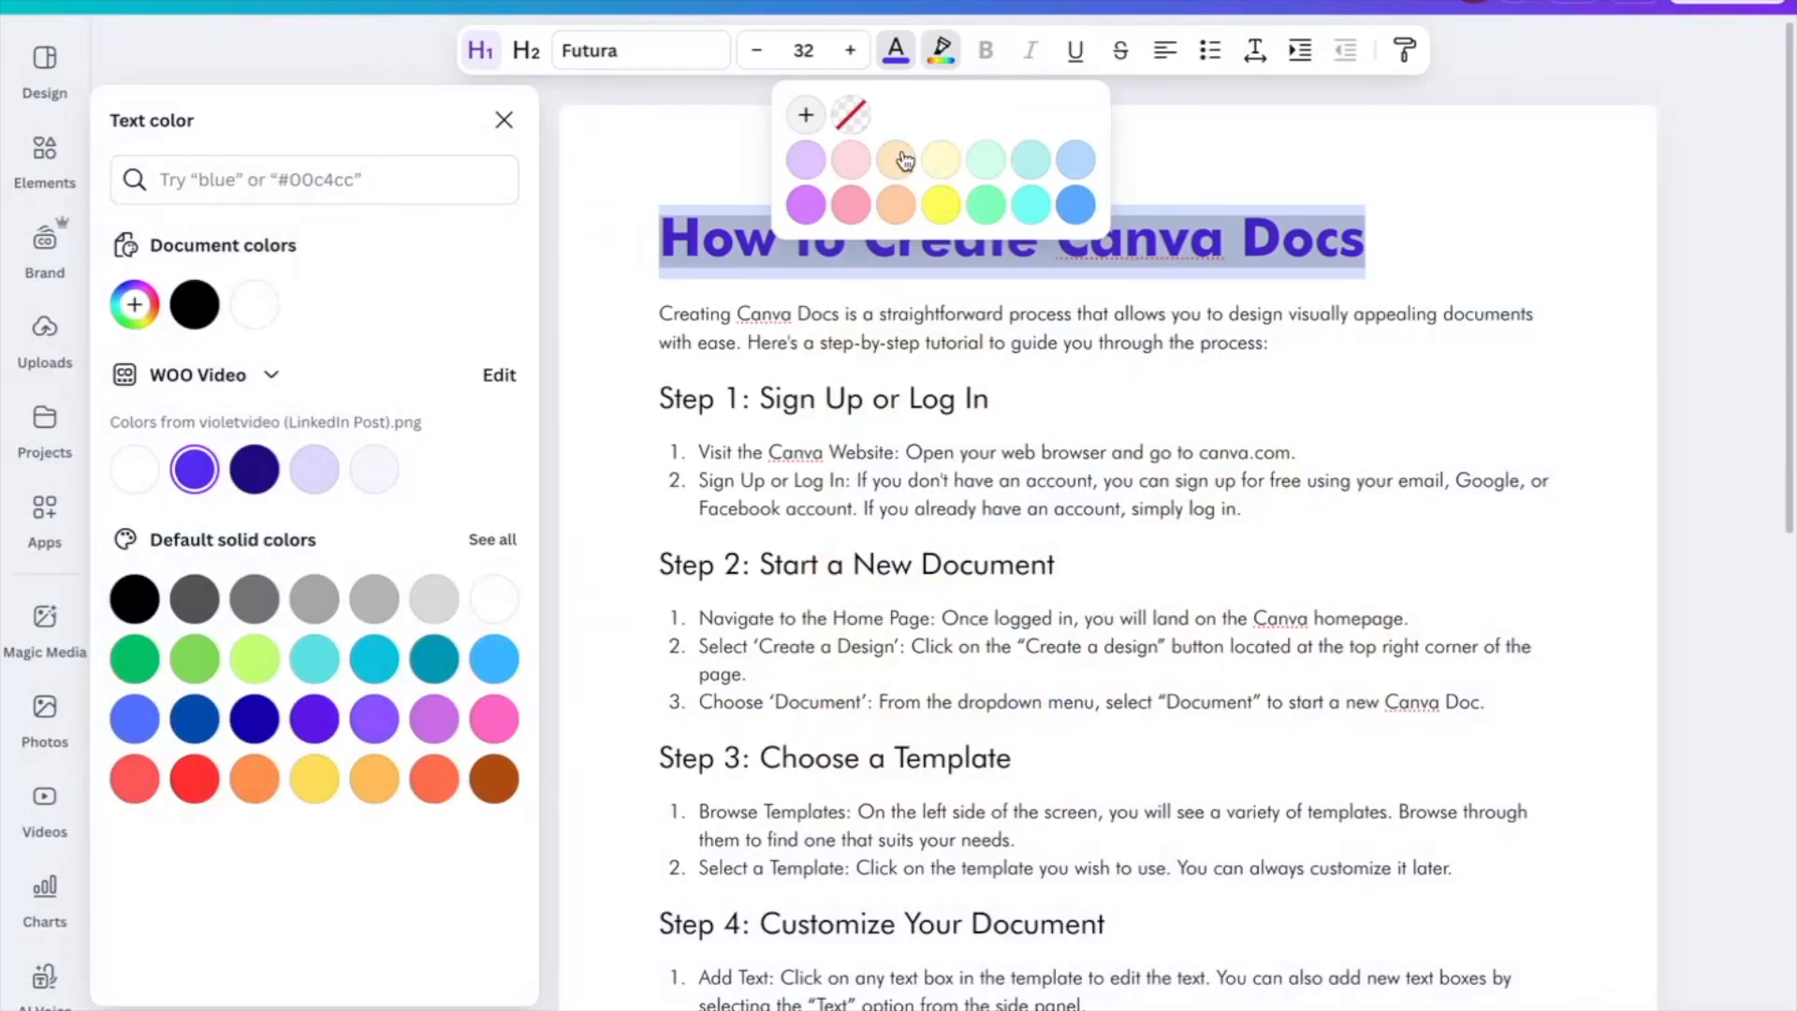
{"action": "left_click", "coordinate": [902, 158]}
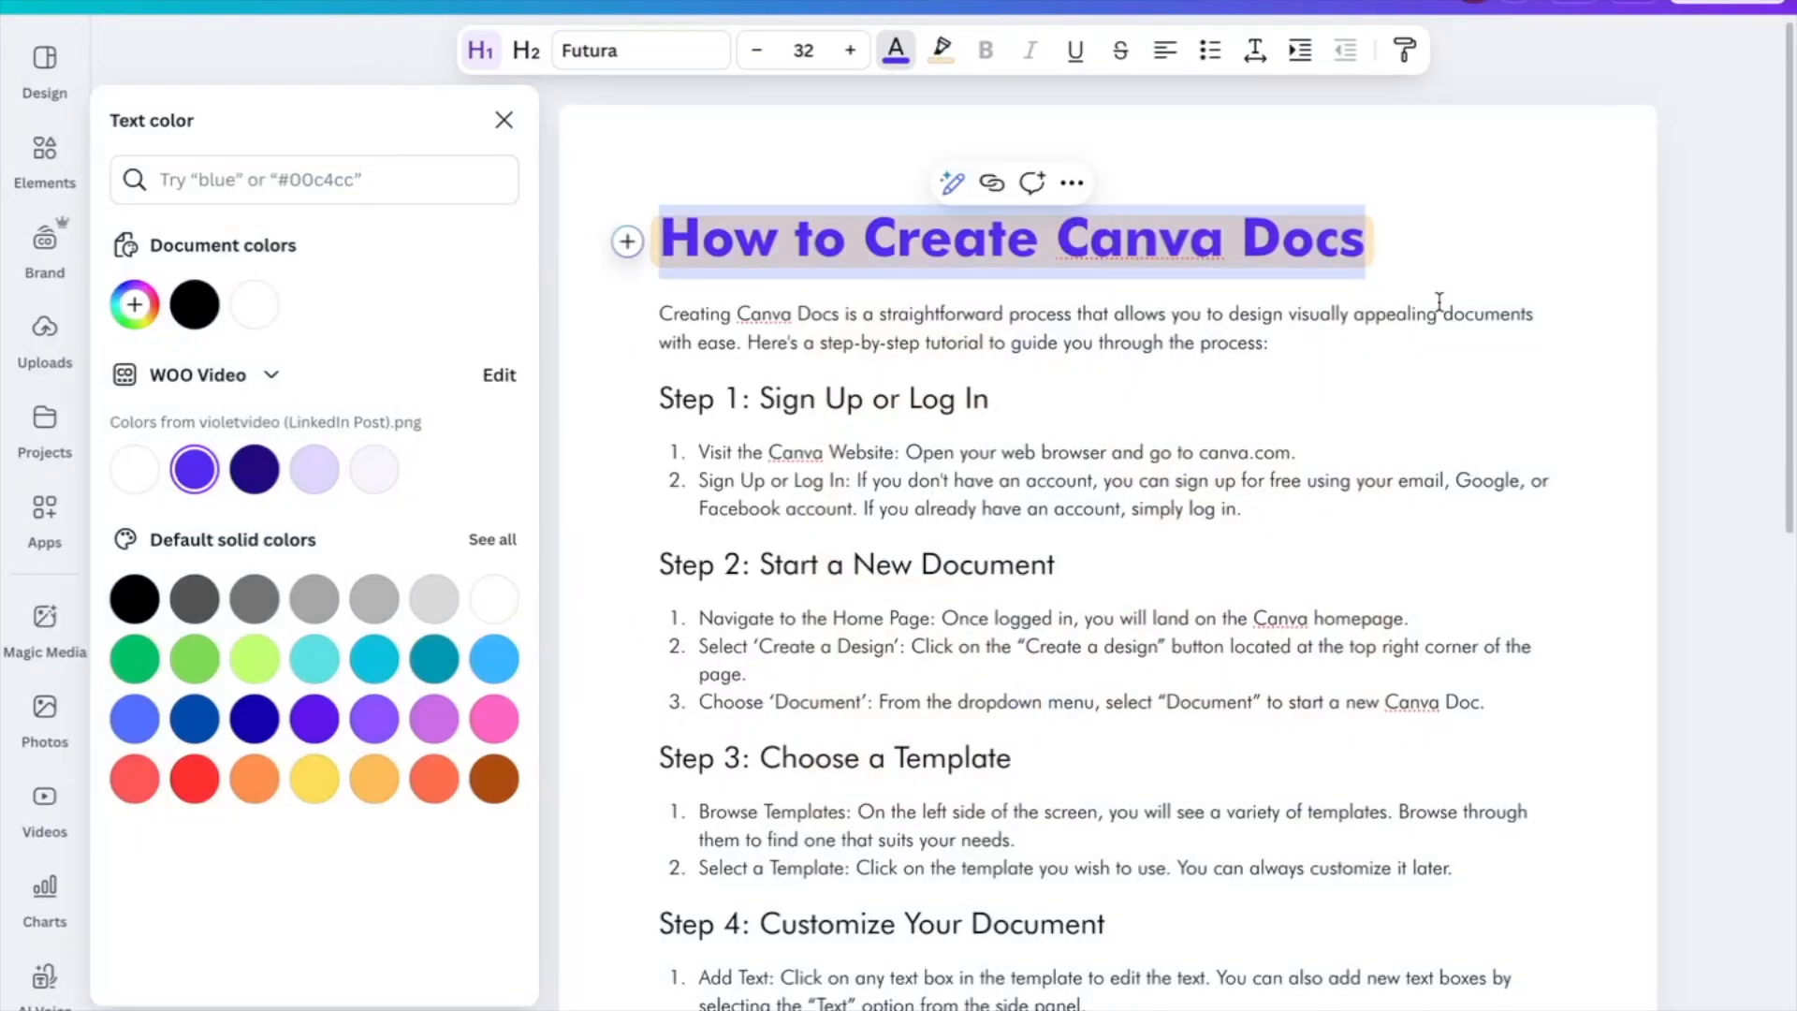
{"action": "left_click", "coordinate": [1449, 299]}
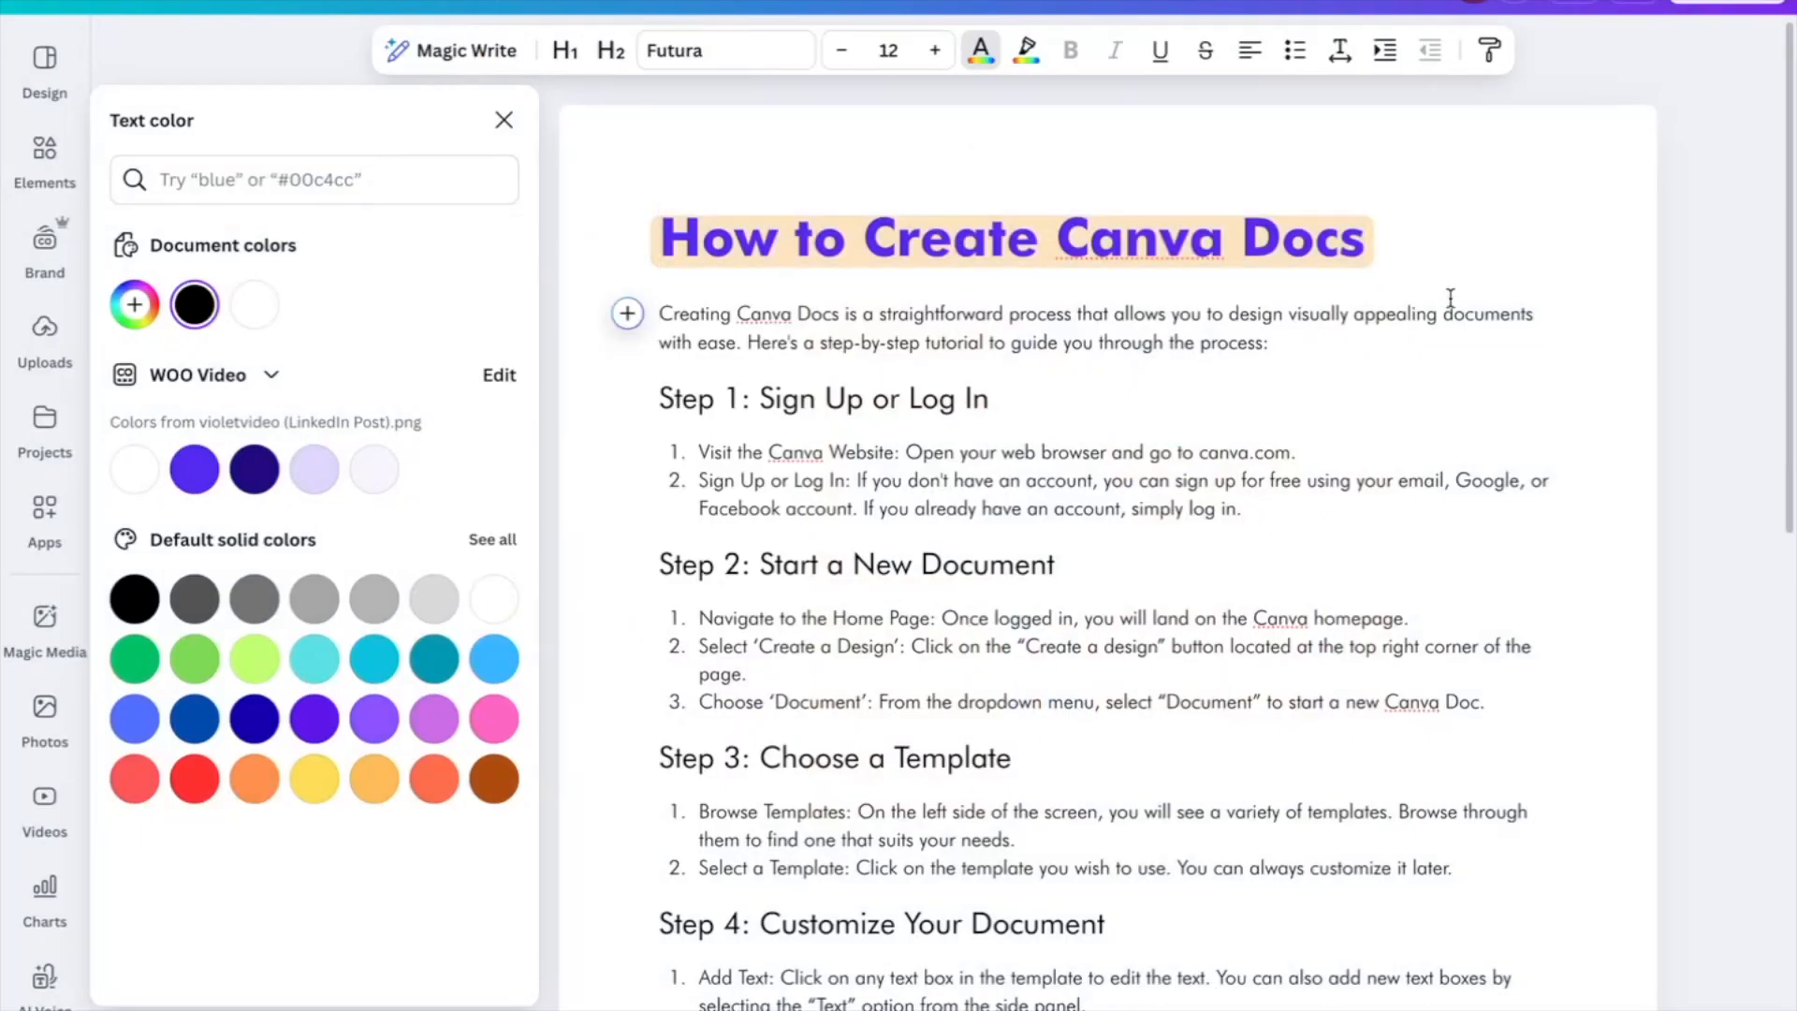
{"action": "left_click_drag", "start_coordinate": [1368, 238], "coordinate": [660, 238]}
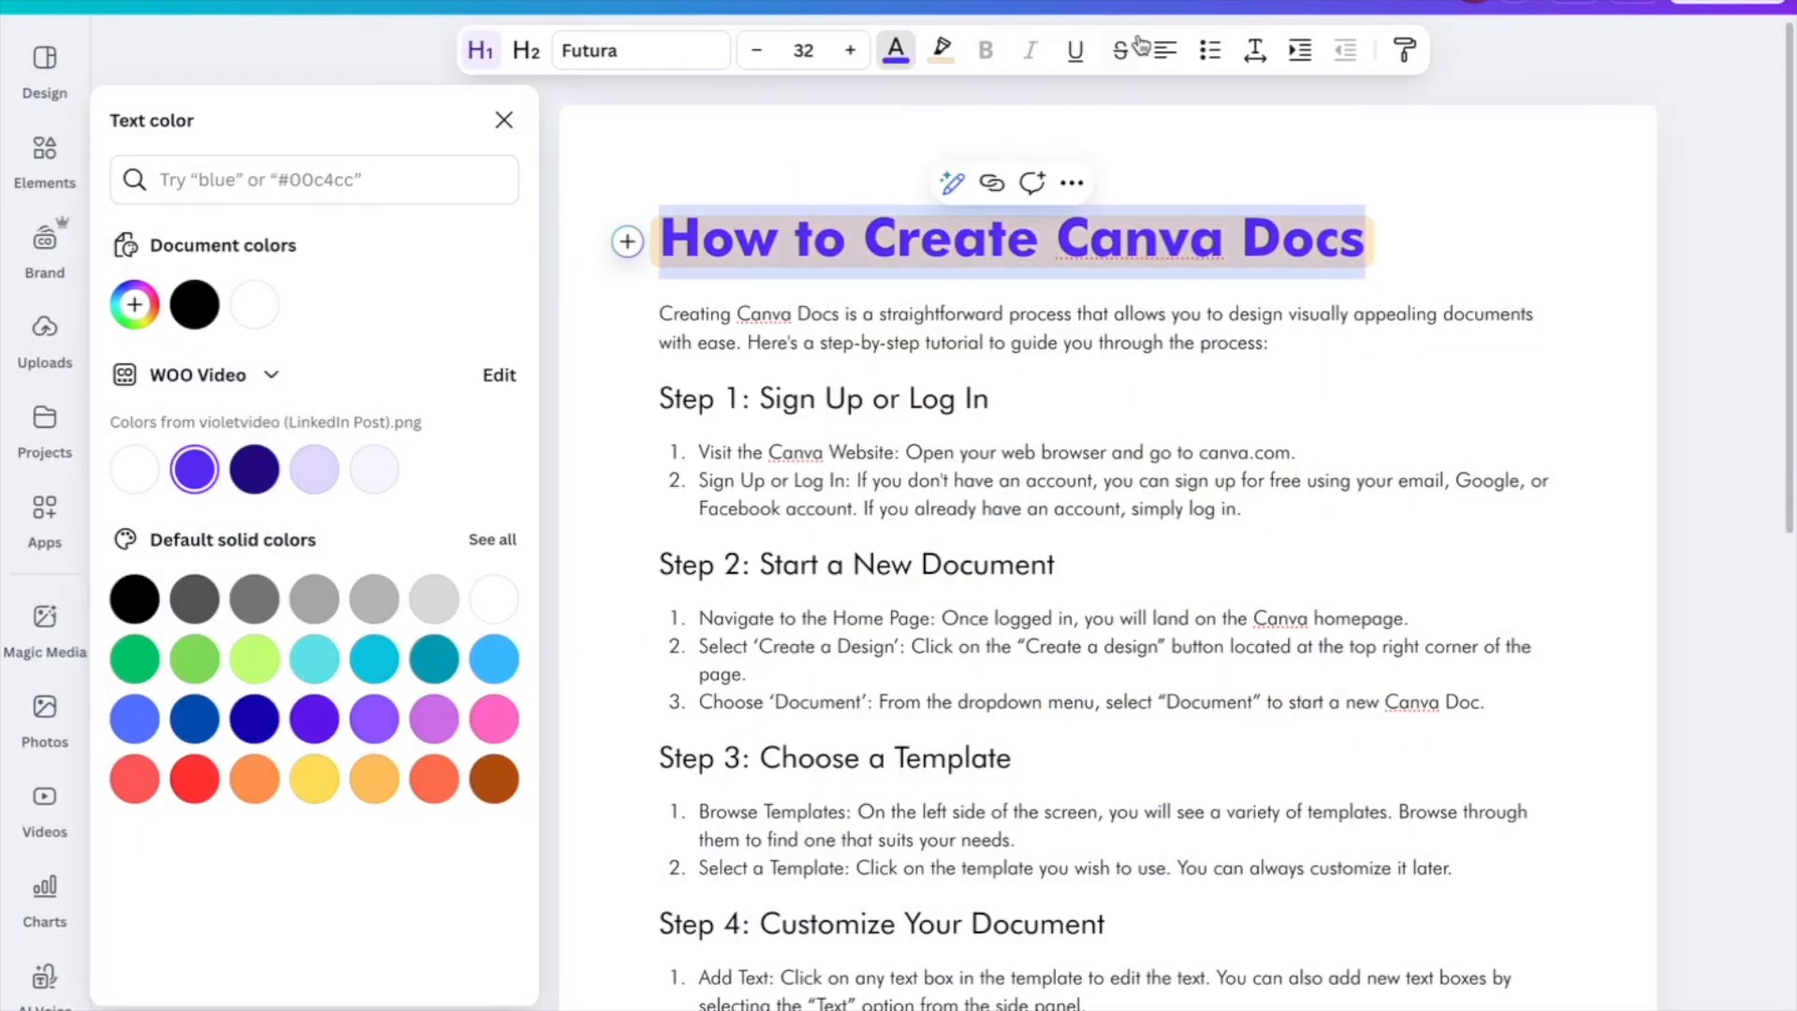
{"action": "left_click", "coordinate": [941, 50]}
{"action": "left_click", "coordinate": [851, 114]}
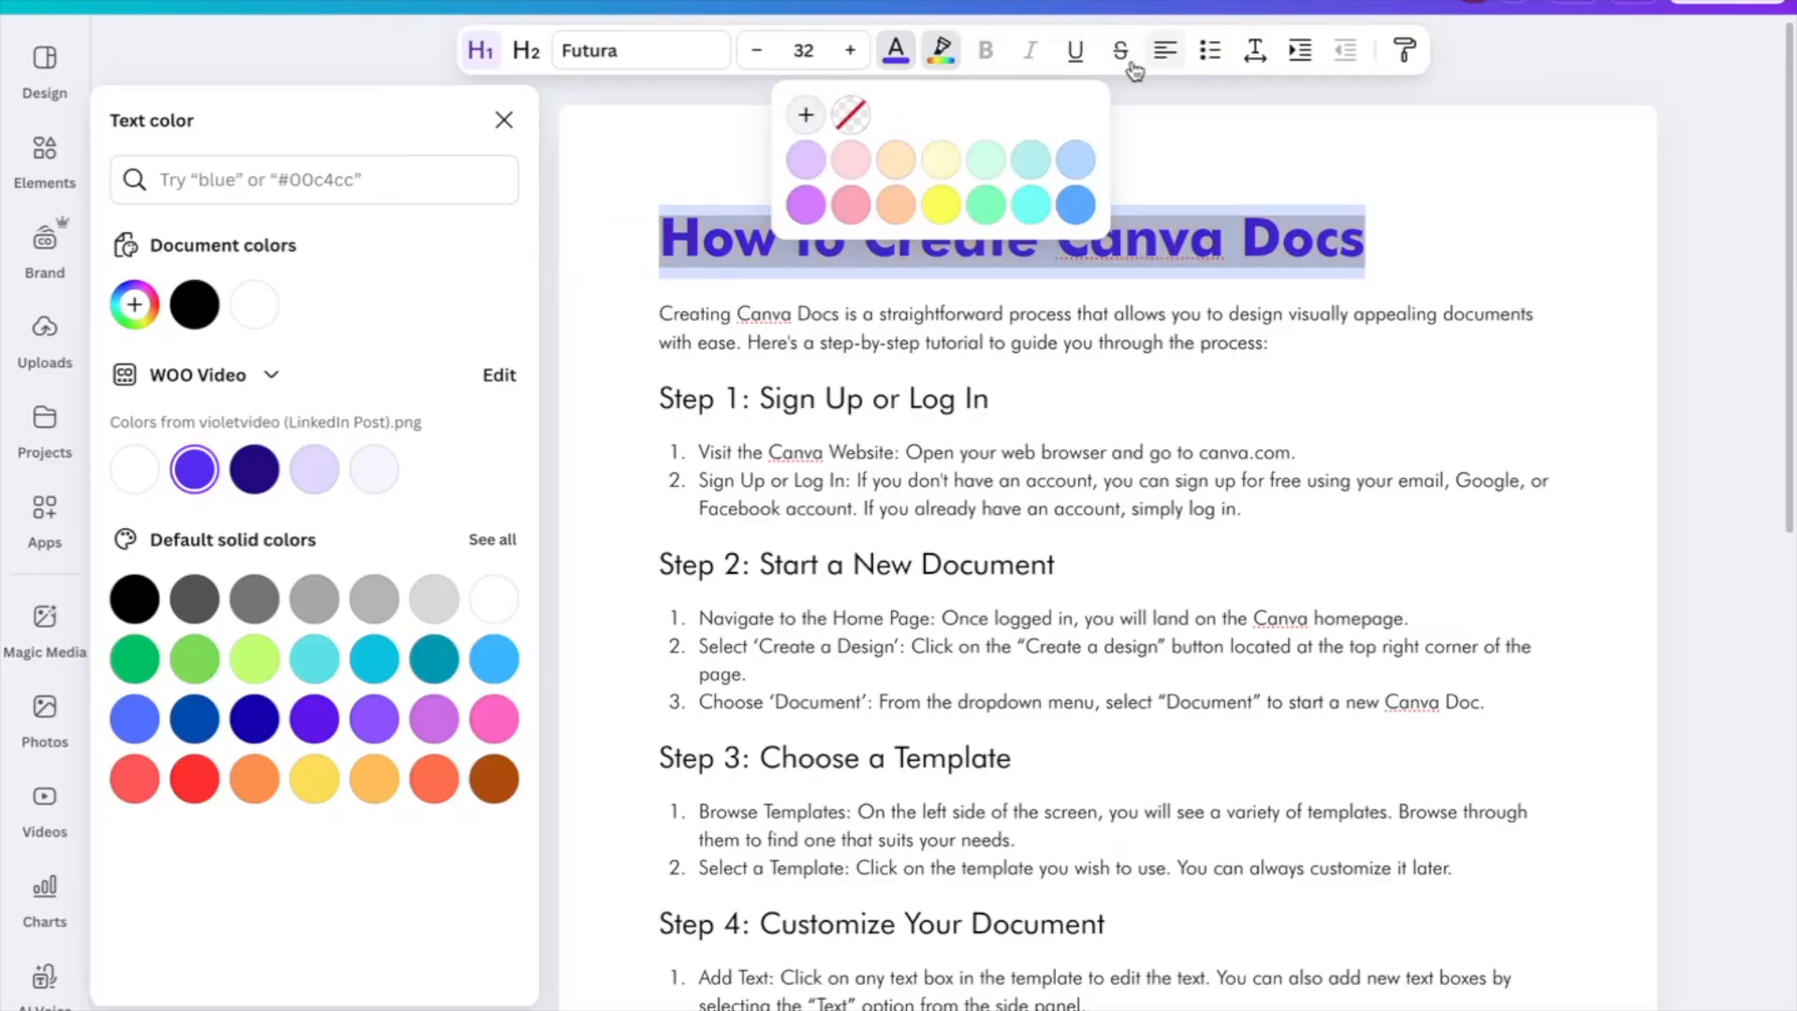
Try centre and right alignment on the title, leaving it left-aligned
{"action": "left_click", "coordinate": [1165, 51]}
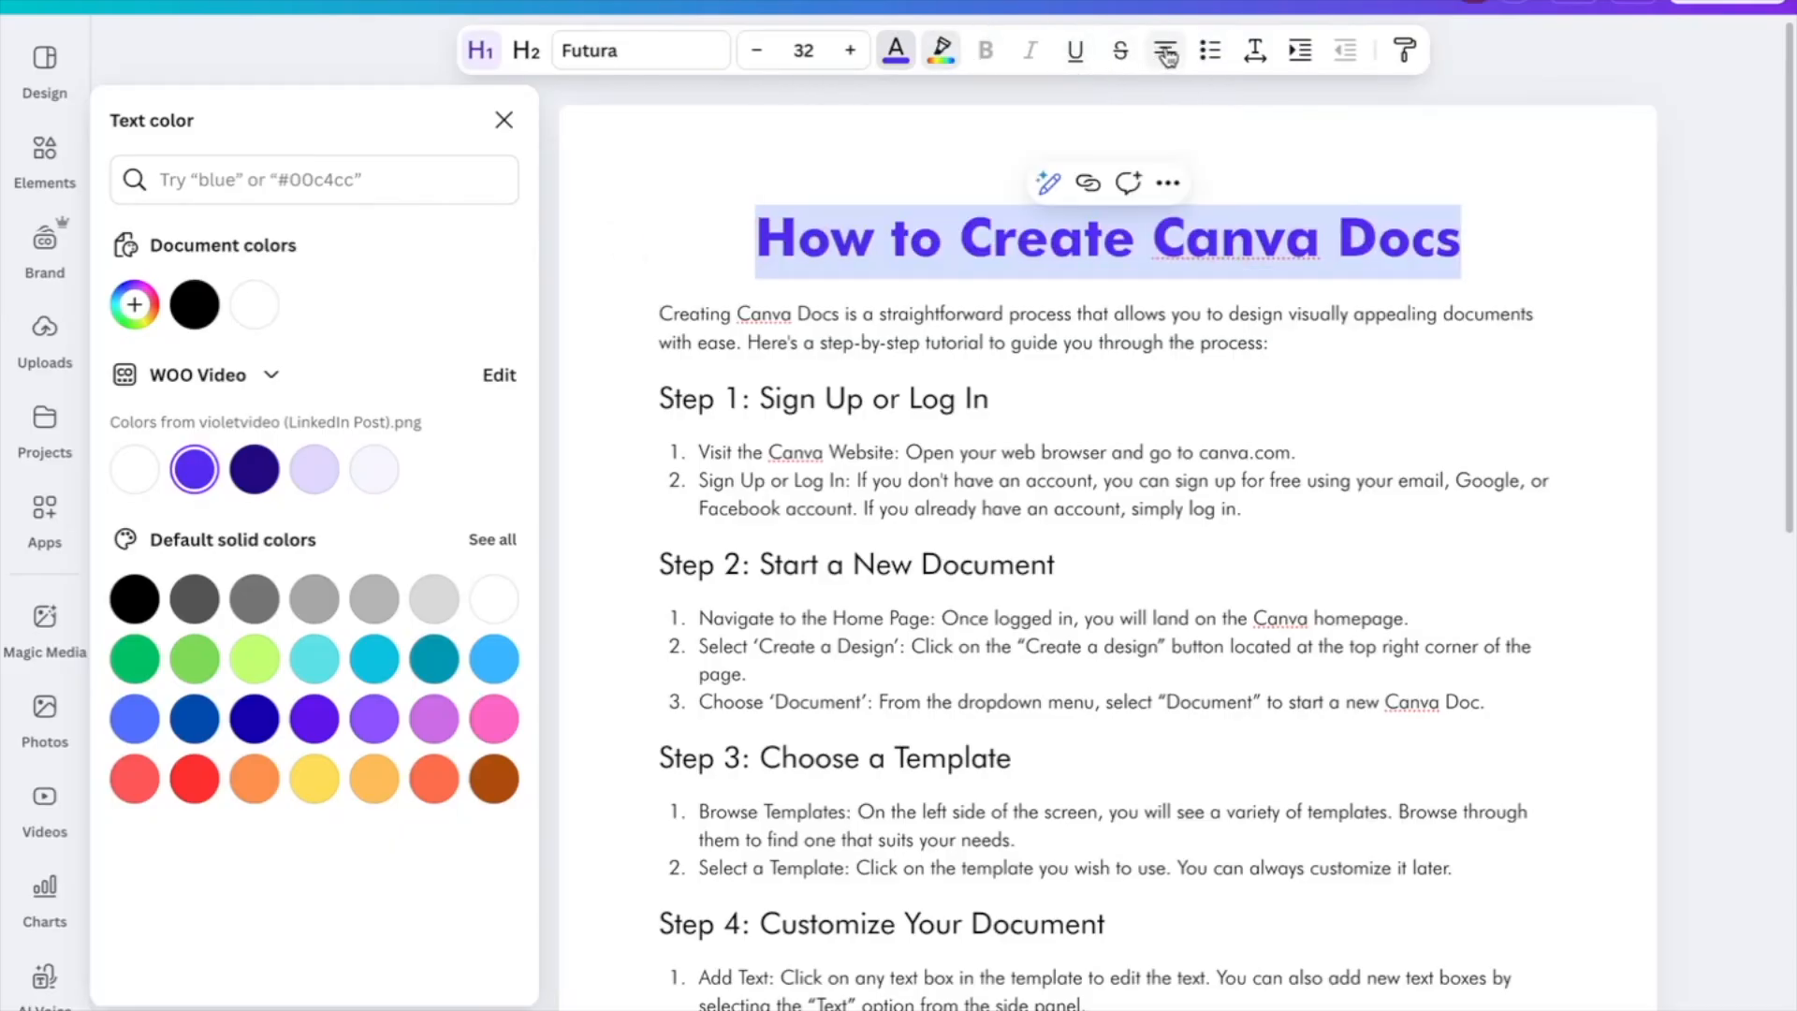
{"action": "left_click", "coordinate": [1166, 52]}
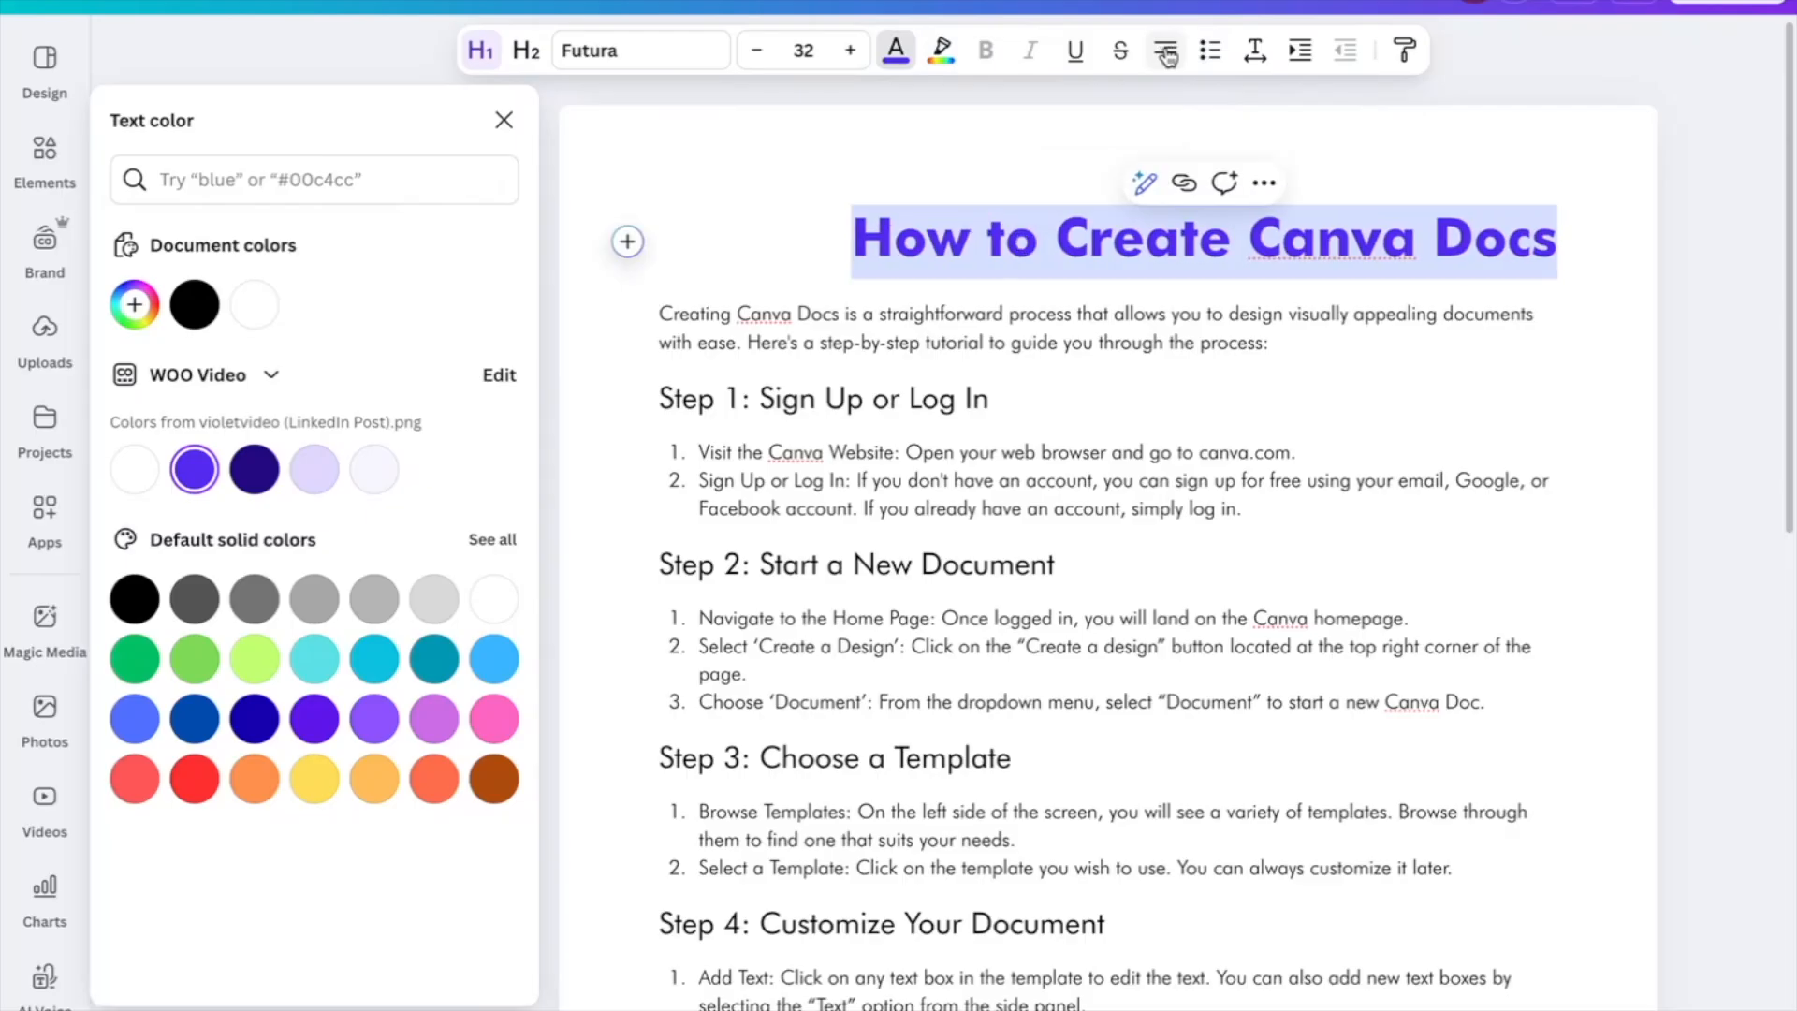
{"action": "left_click", "coordinate": [1165, 52]}
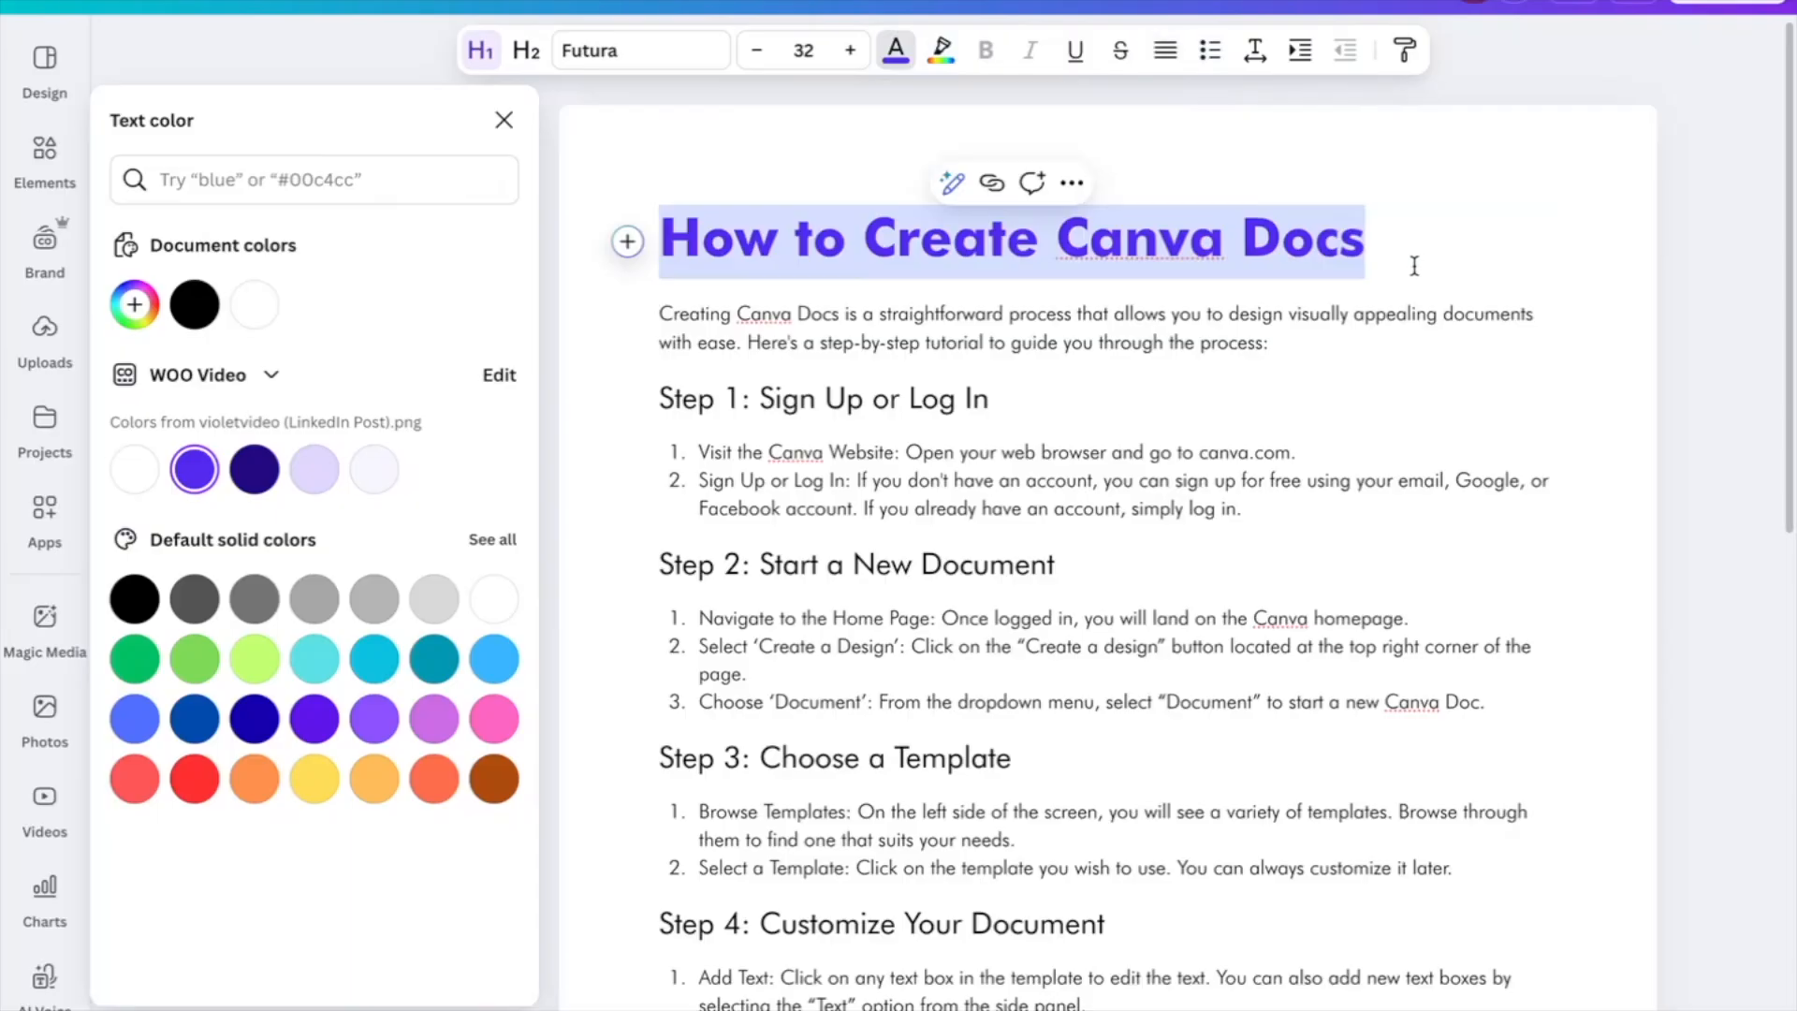
{"action": "left_click", "coordinate": [1219, 259]}
Make the Step 1 heading a bulleted item and place the cursor after Step 2's third item
{"action": "left_click", "coordinate": [1299, 382]}
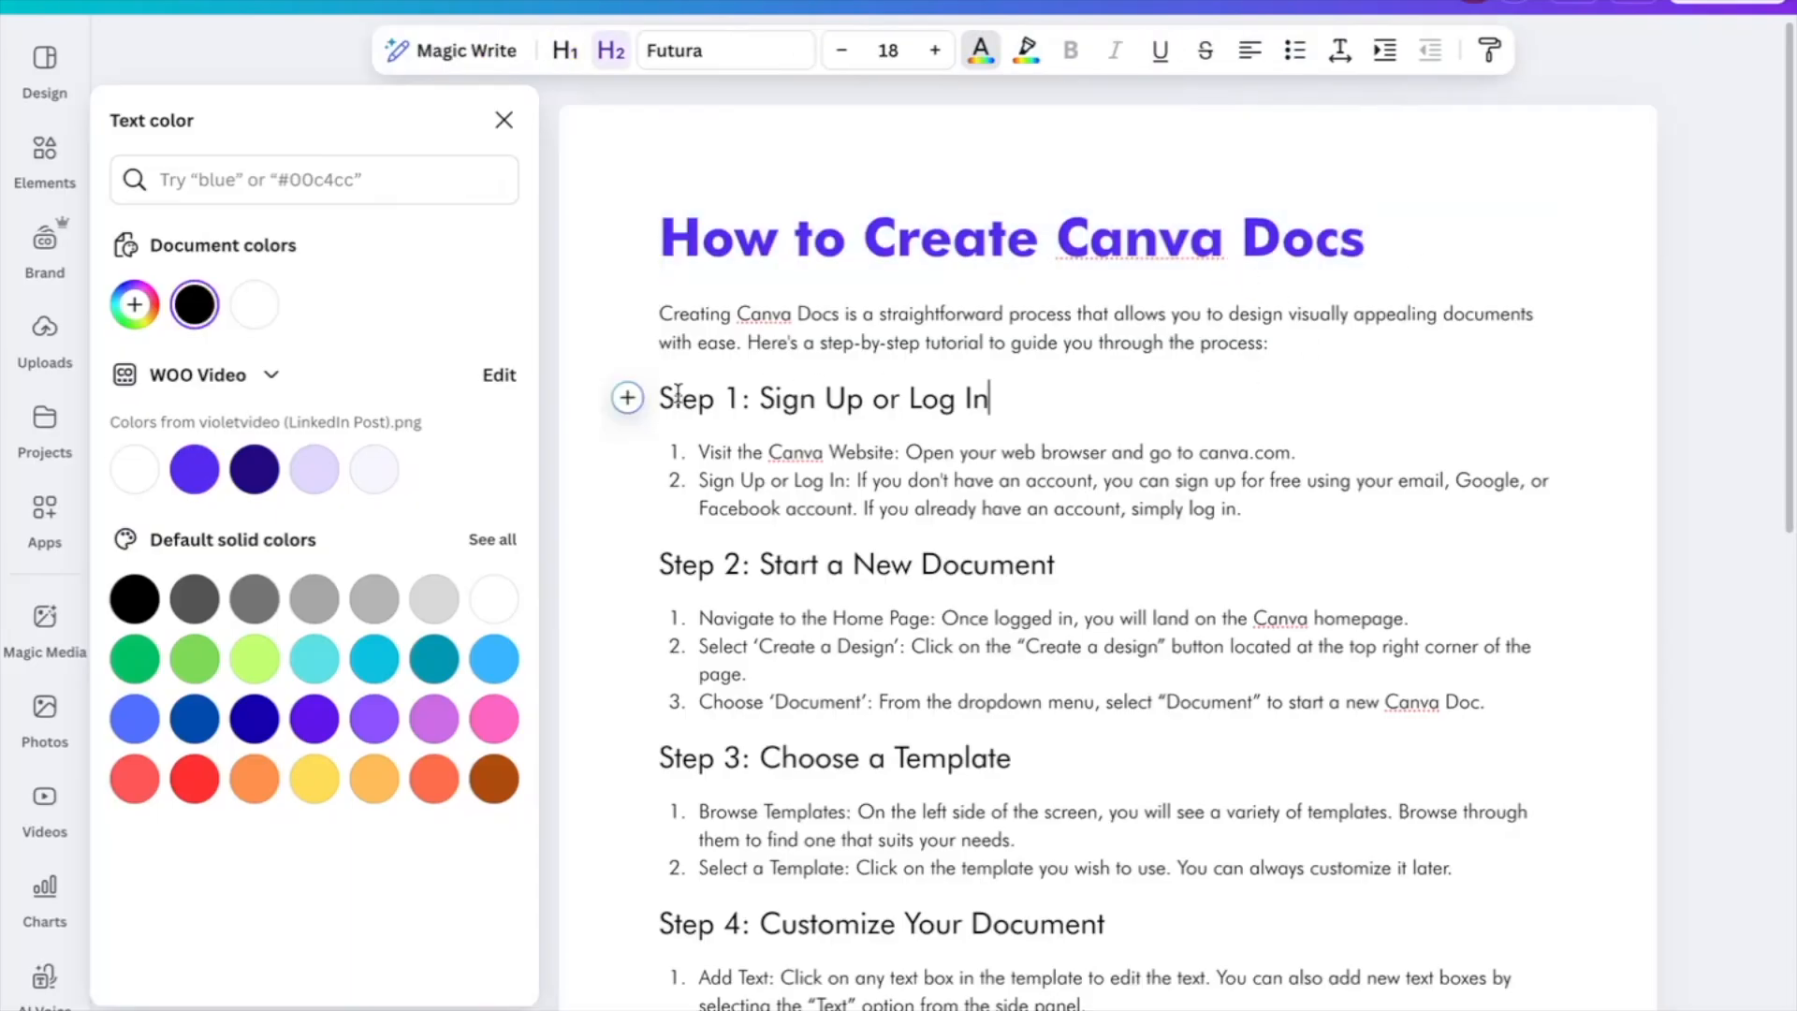
{"action": "left_click_drag", "start_coordinate": [652, 398], "coordinate": [1020, 404]}
{"action": "left_click", "coordinate": [1210, 51]}
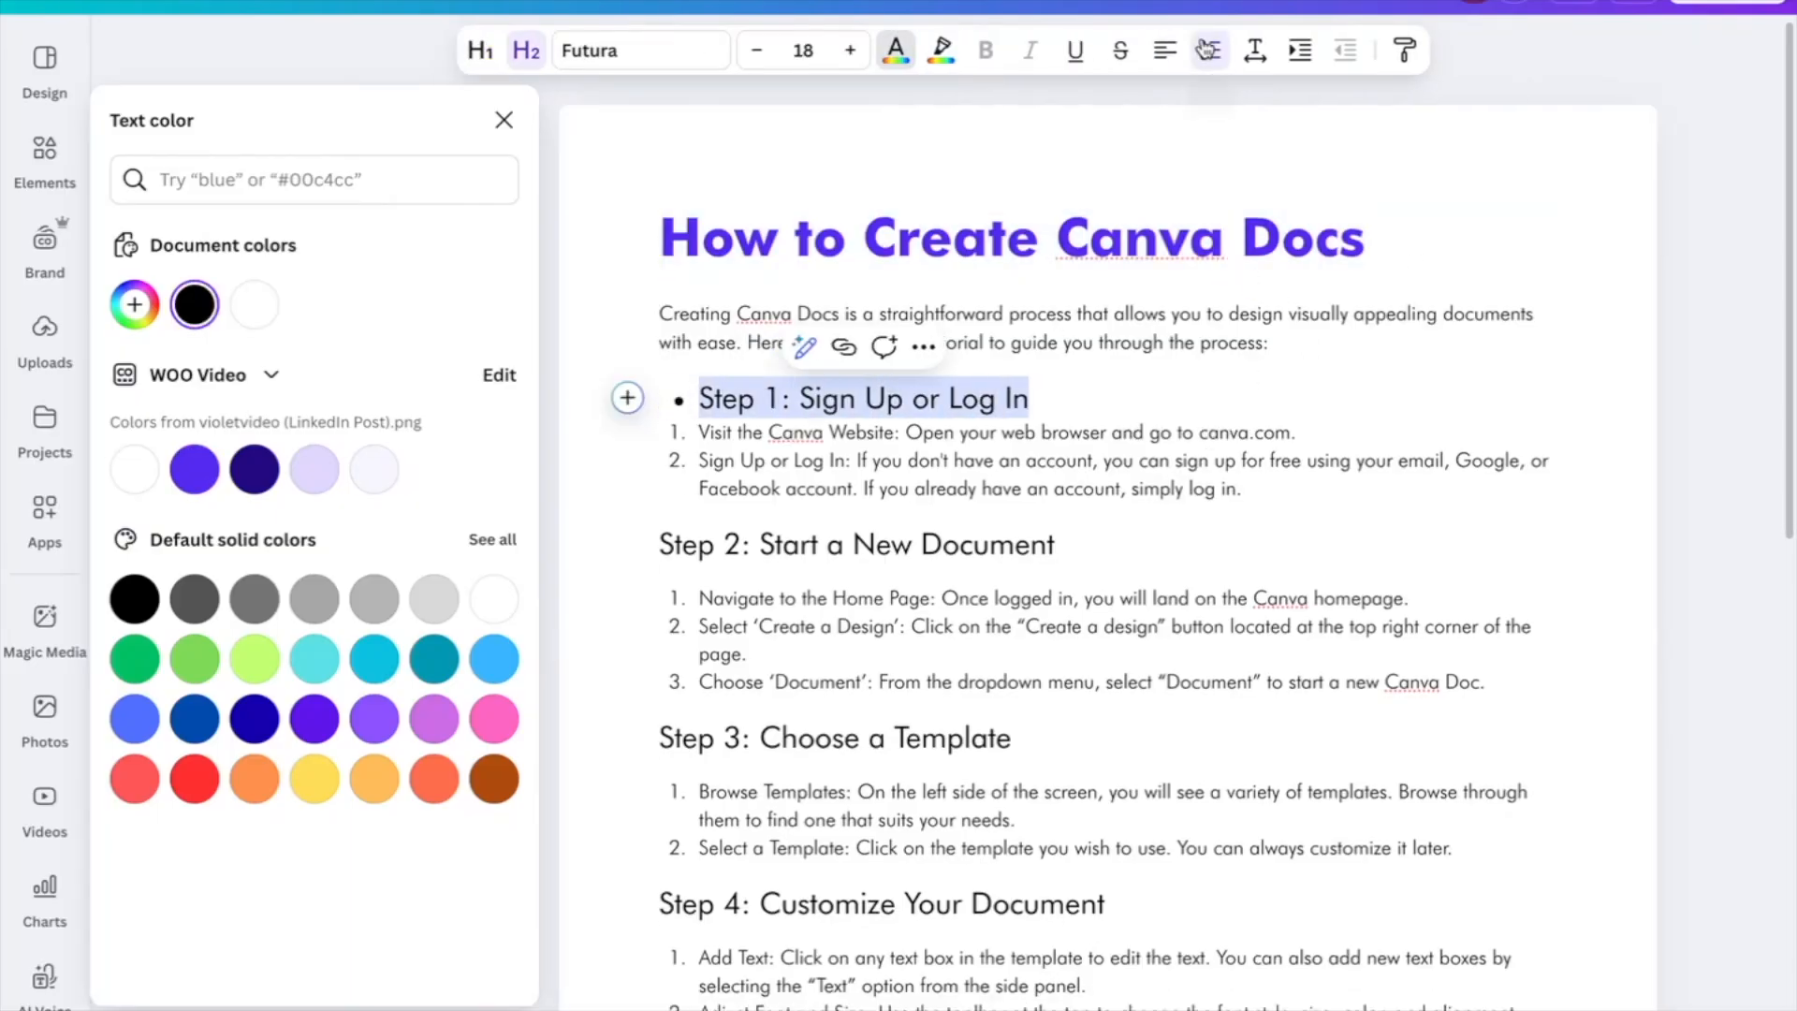
{"action": "left_click", "coordinate": [1084, 369]}
{"action": "left_click", "coordinate": [655, 543]}
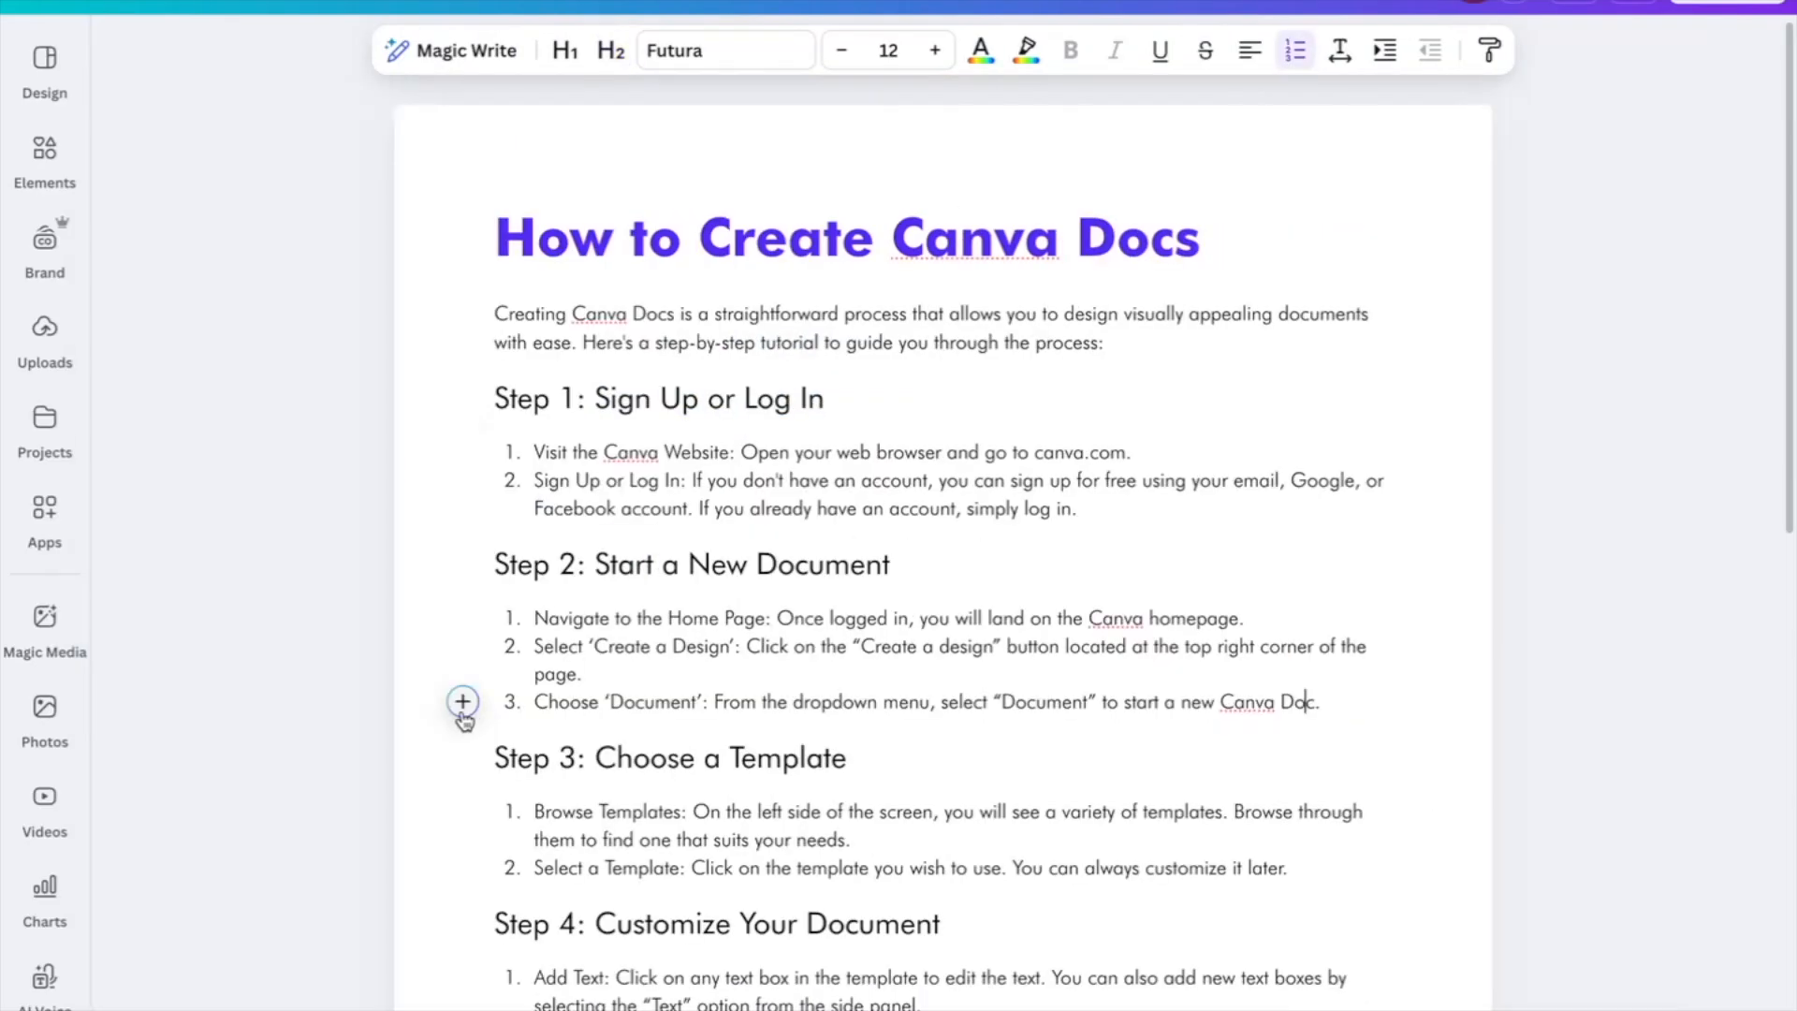
Embed a new design from the 'Let's get started' banner template and save it into the doc
{"action": "left_click", "coordinate": [462, 704]}
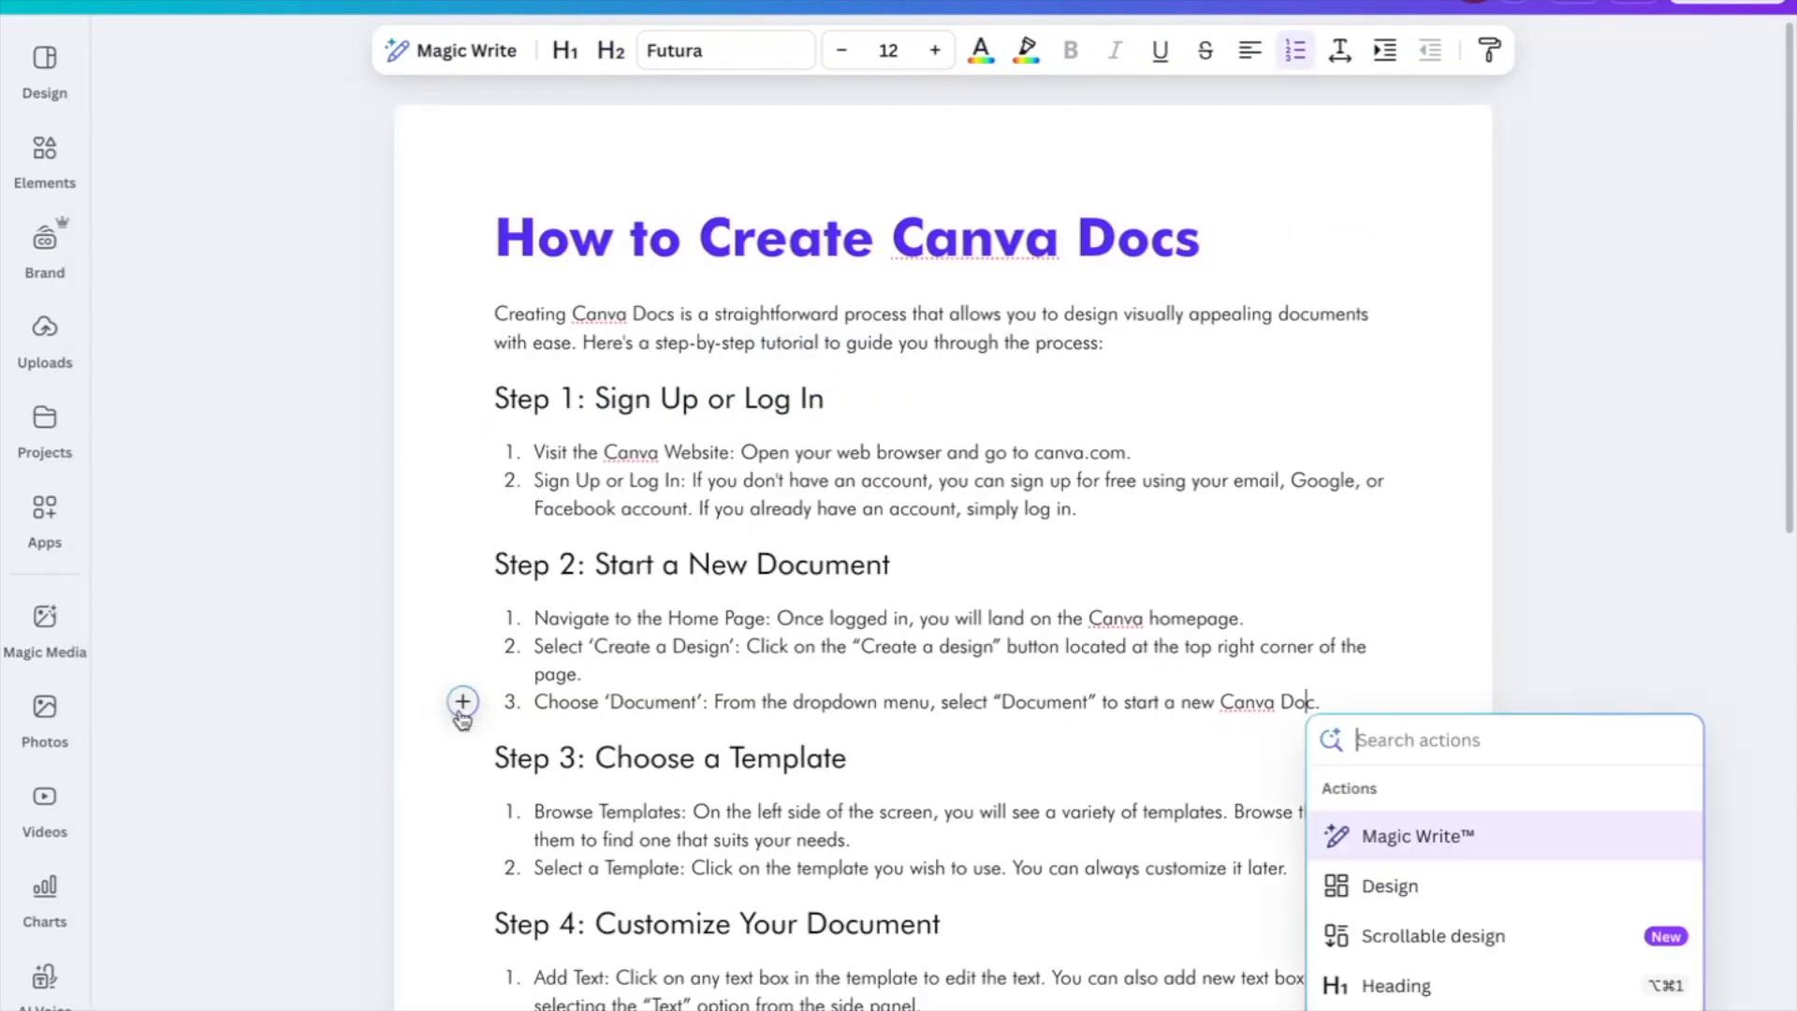
{"action": "scroll", "coordinate": [966, 728], "scroll_direction": "down", "scroll_amount": 2}
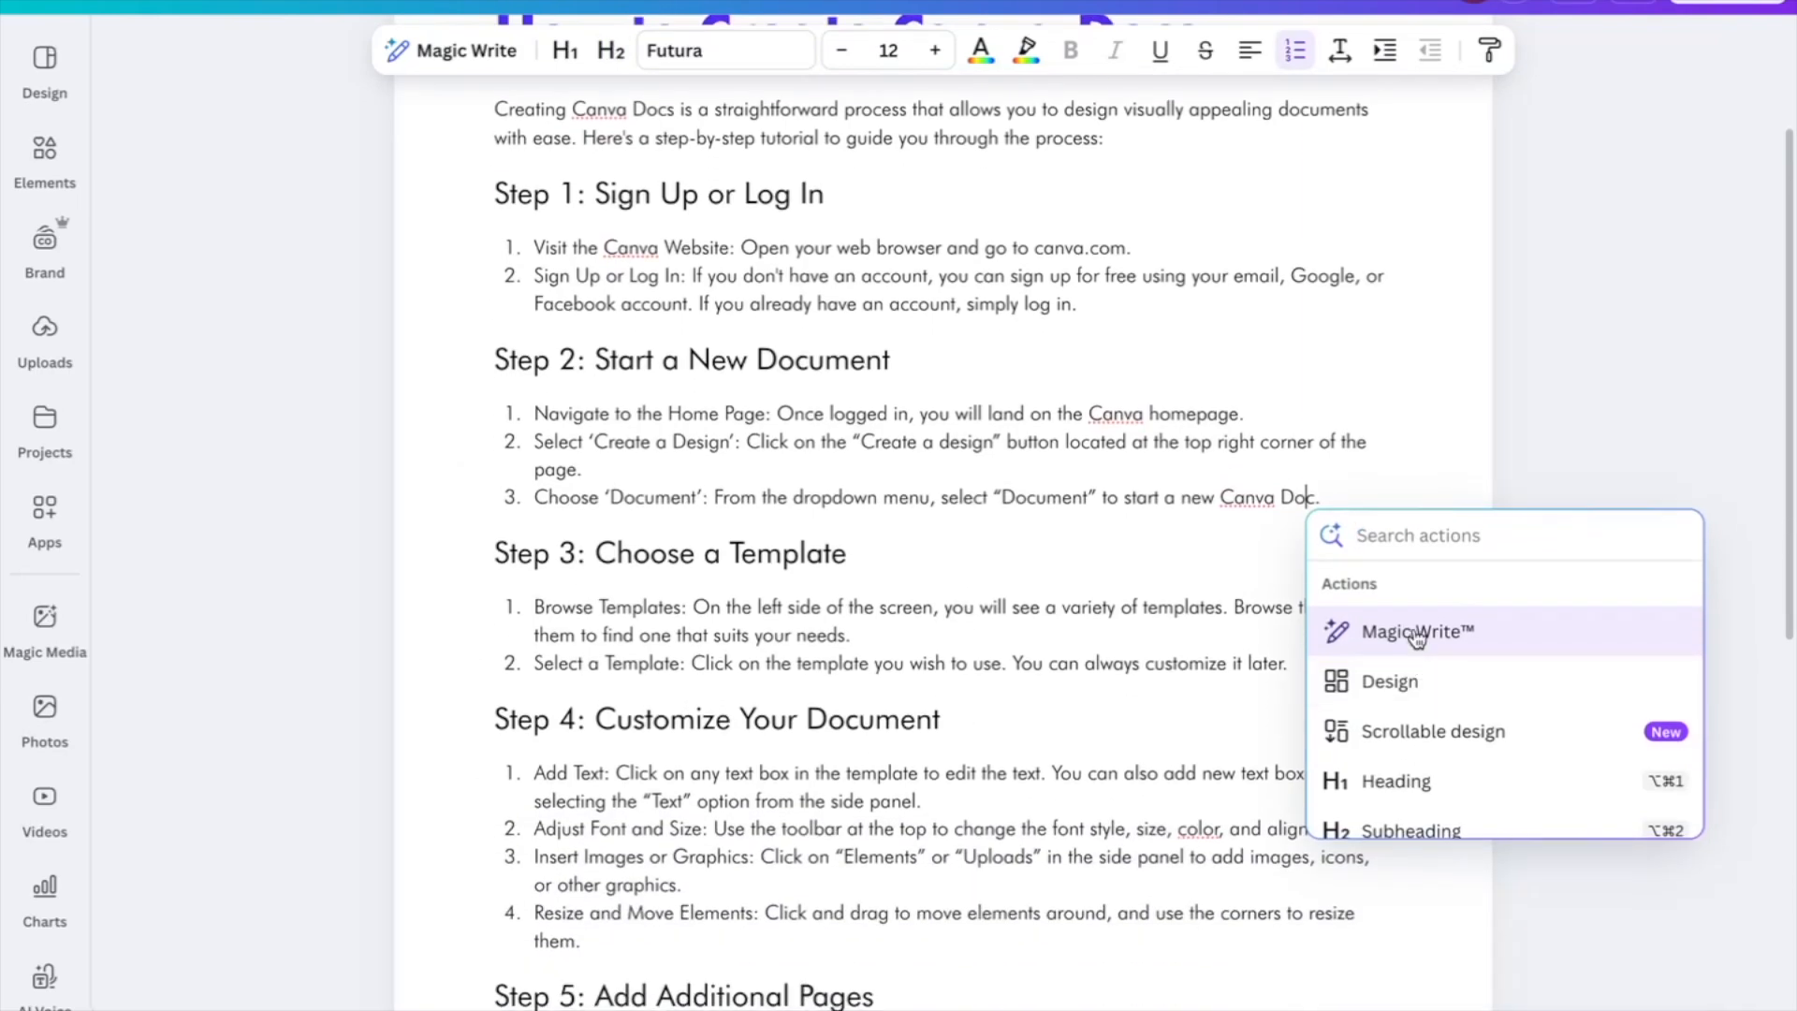
{"action": "scroll", "coordinate": [1376, 679], "scroll_direction": "down", "scroll_amount": 1}
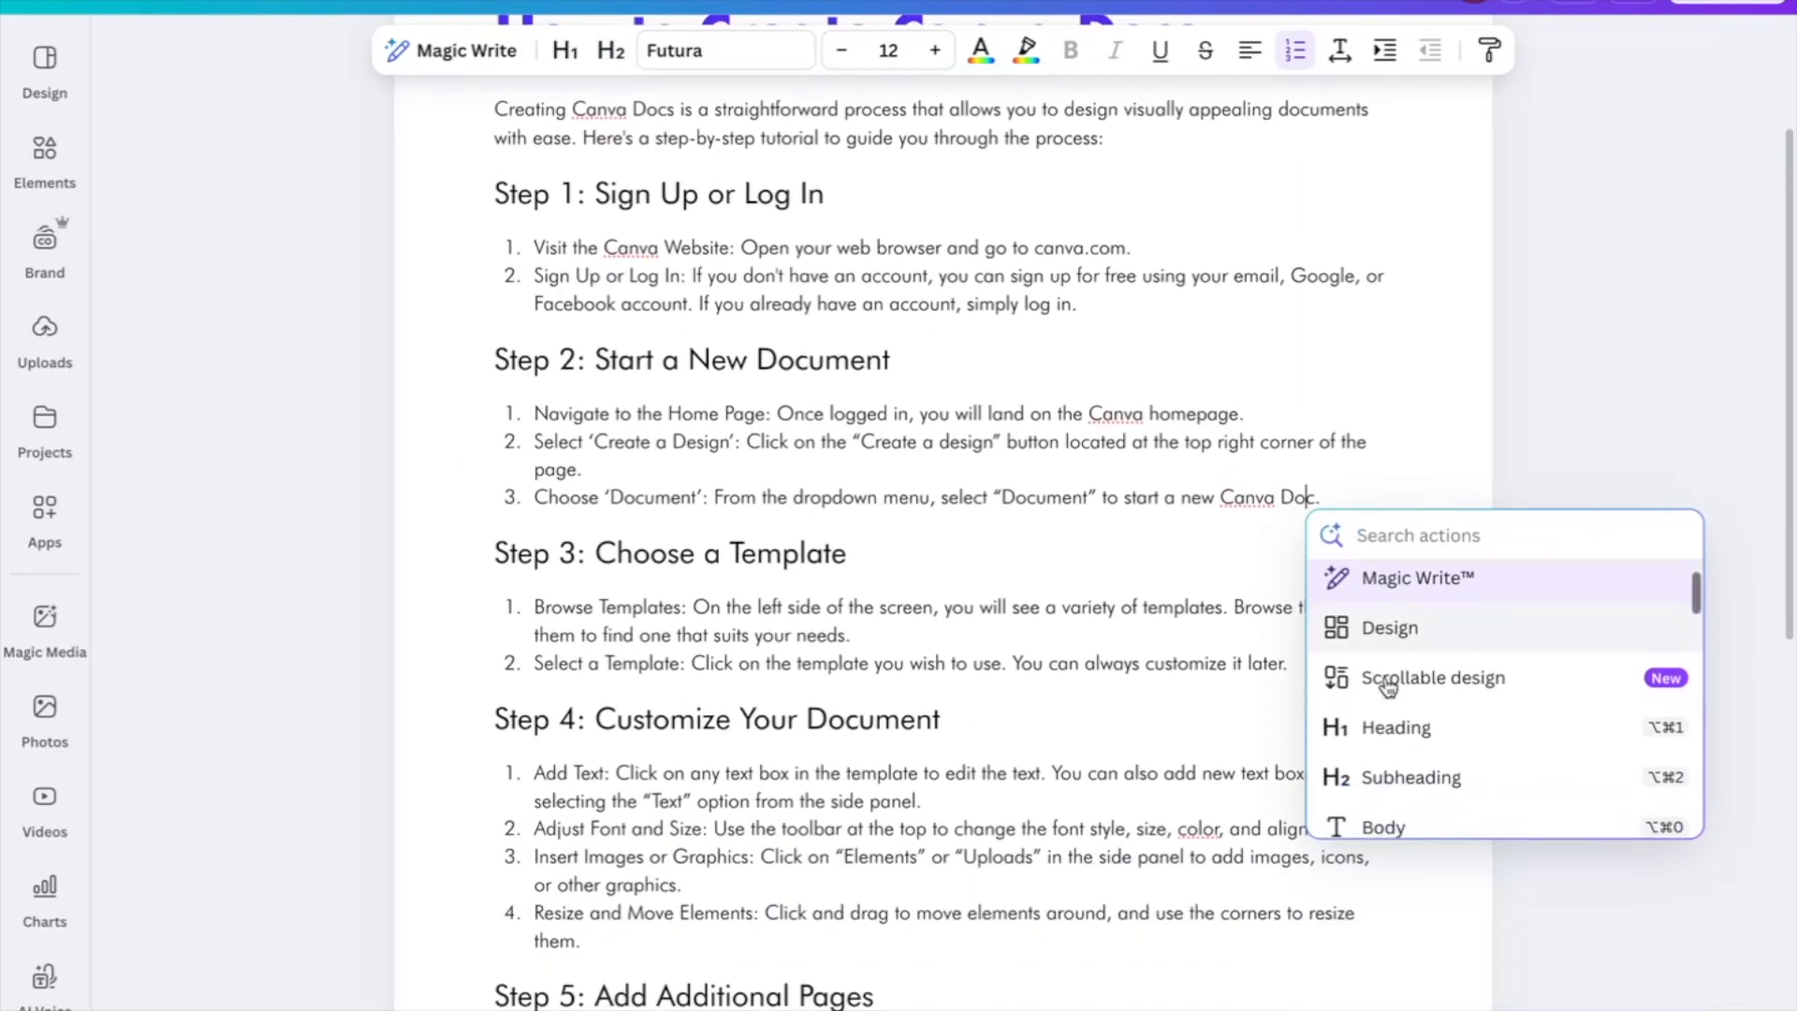
{"action": "left_click", "coordinate": [1388, 643]}
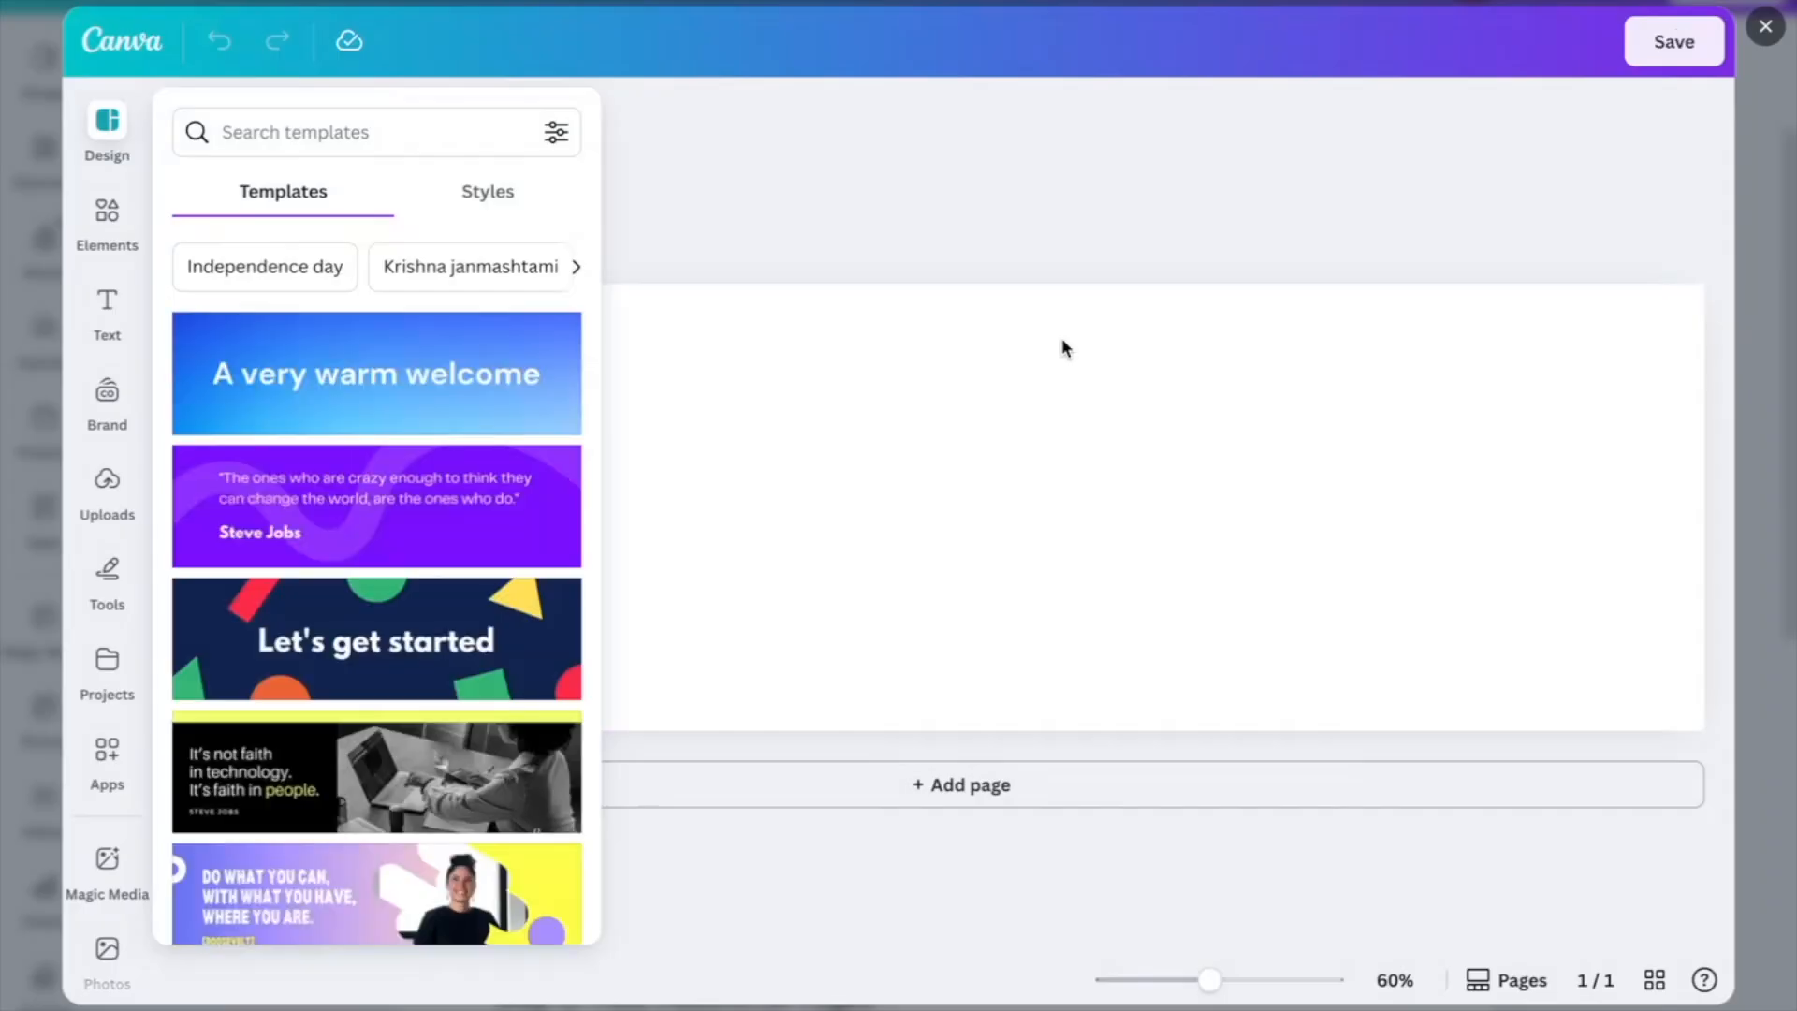
{"action": "left_click", "coordinate": [398, 629]}
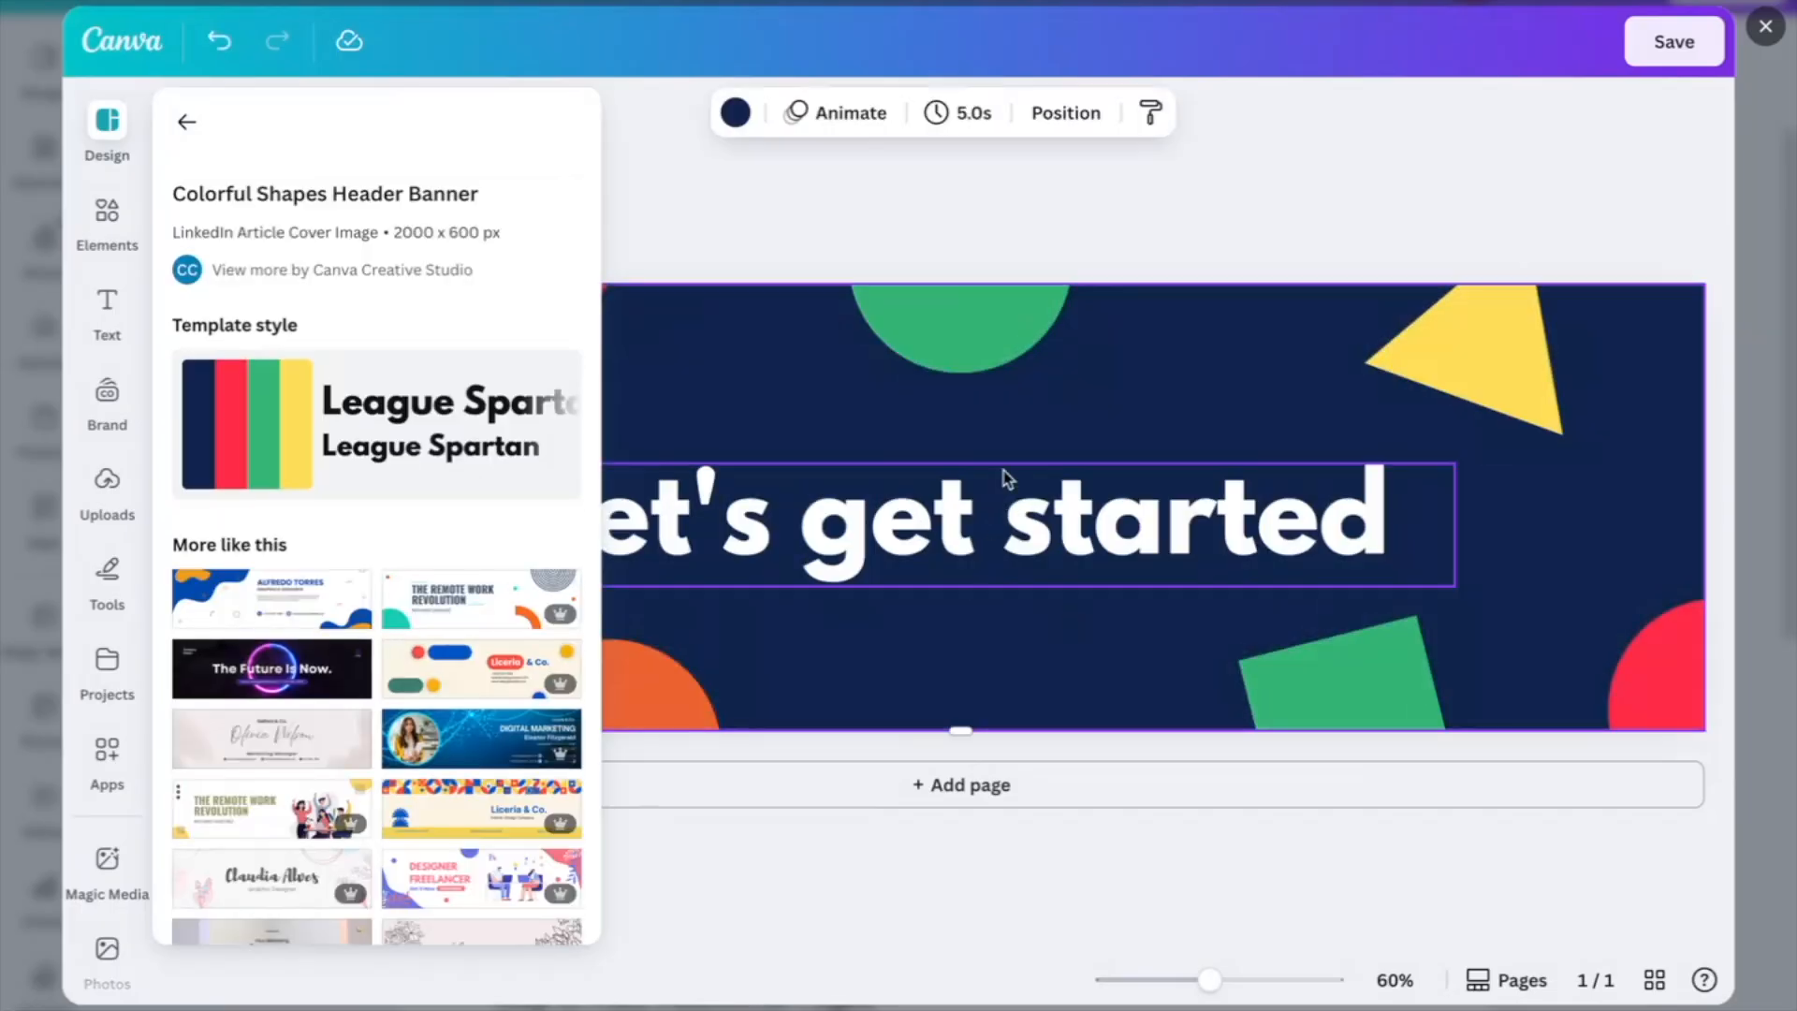
{"action": "left_click", "coordinate": [872, 184]}
{"action": "left_click", "coordinate": [1673, 42]}
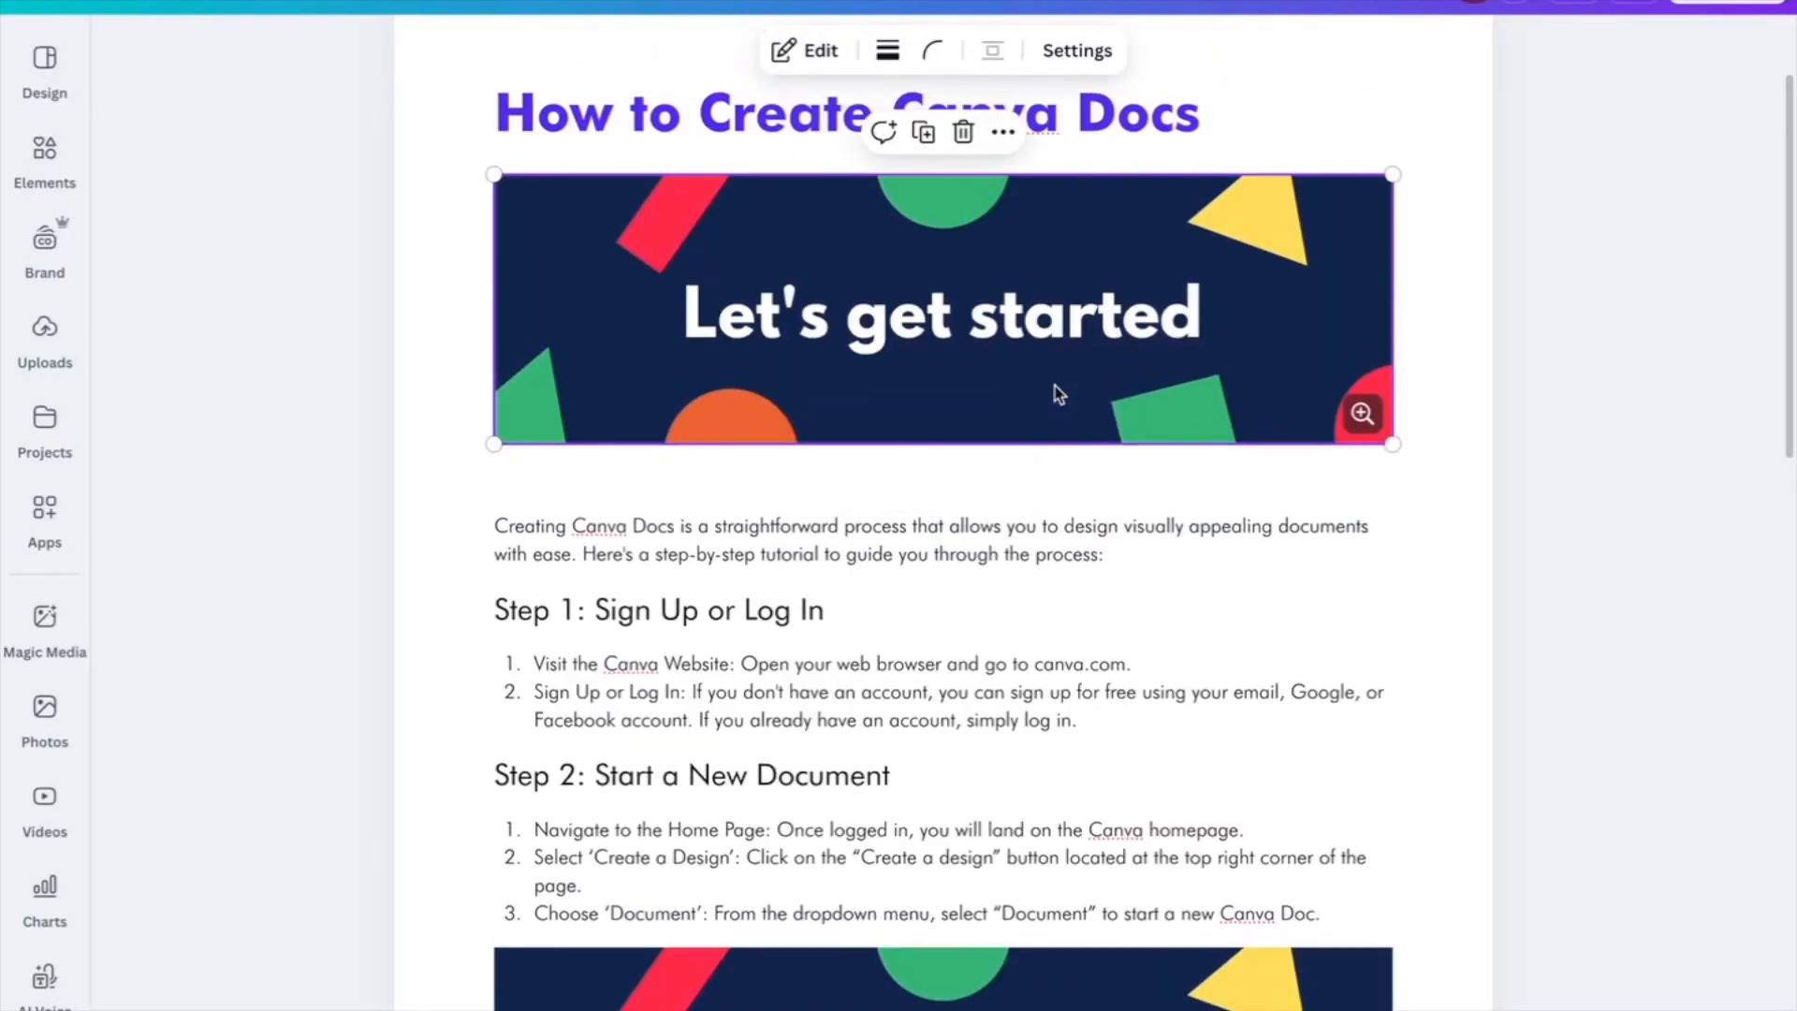
Delete the duplicate 'Let's get started' banner below Step 2
{"action": "scroll", "coordinate": [1054, 388], "scroll_direction": "up", "scroll_amount": 1}
{"action": "scroll", "coordinate": [1053, 388], "scroll_direction": "down", "scroll_amount": 4}
{"action": "left_click", "coordinate": [915, 736]}
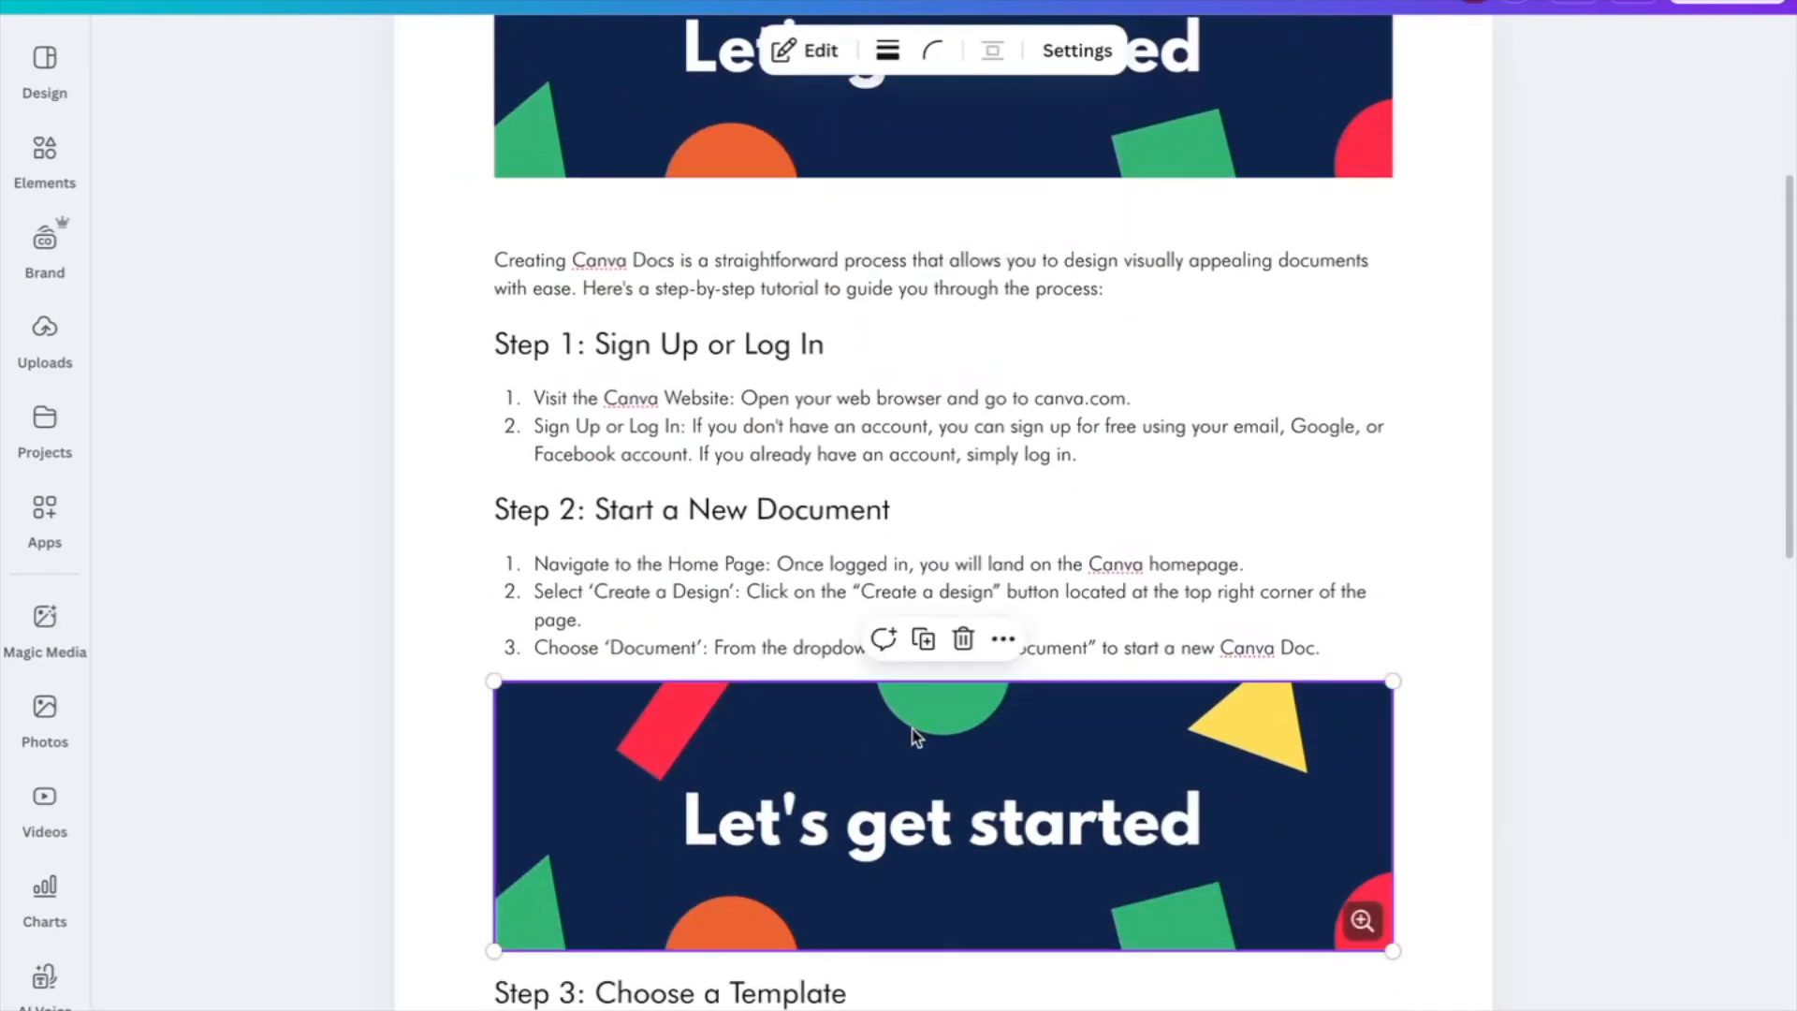
{"action": "key", "text": "Delete"}
Place the cursor at the start of Step 2's third item and open the insert-block list
{"action": "scroll", "coordinate": [915, 730], "scroll_direction": "up", "scroll_amount": 5}
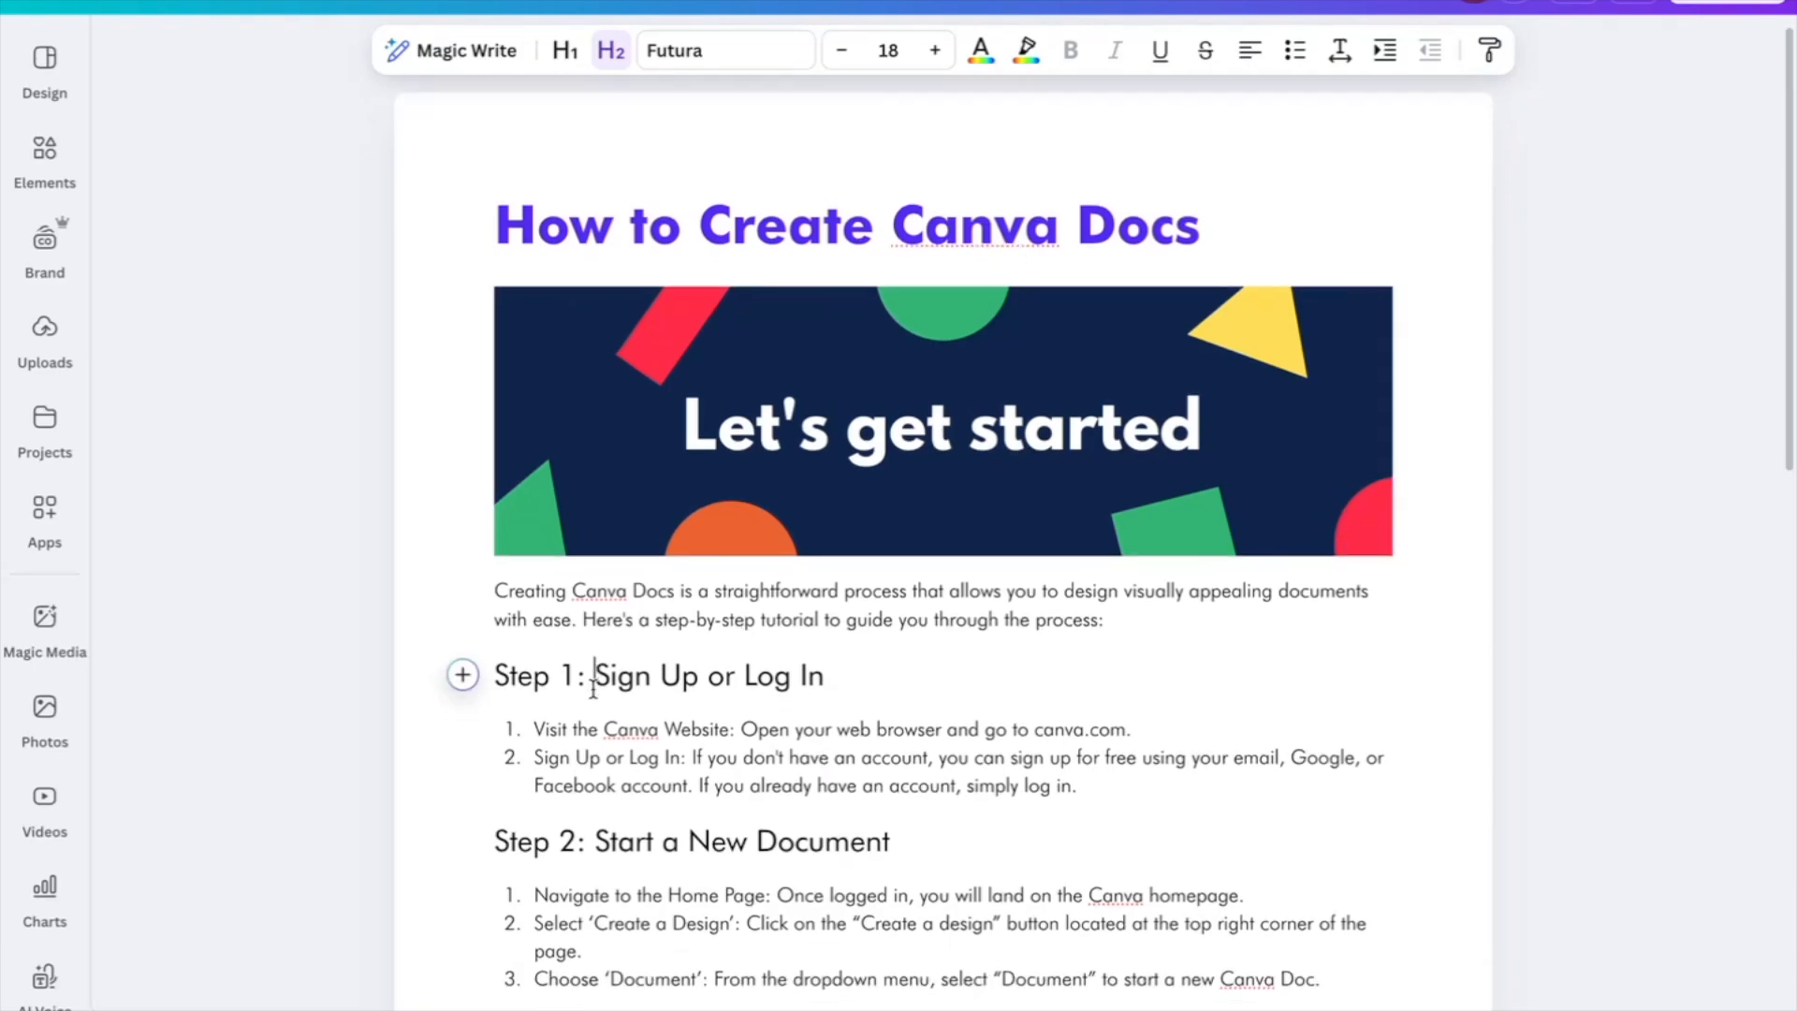
{"action": "scroll", "coordinate": [595, 683], "scroll_direction": "down", "scroll_amount": 5}
{"action": "left_click", "coordinate": [1335, 623]}
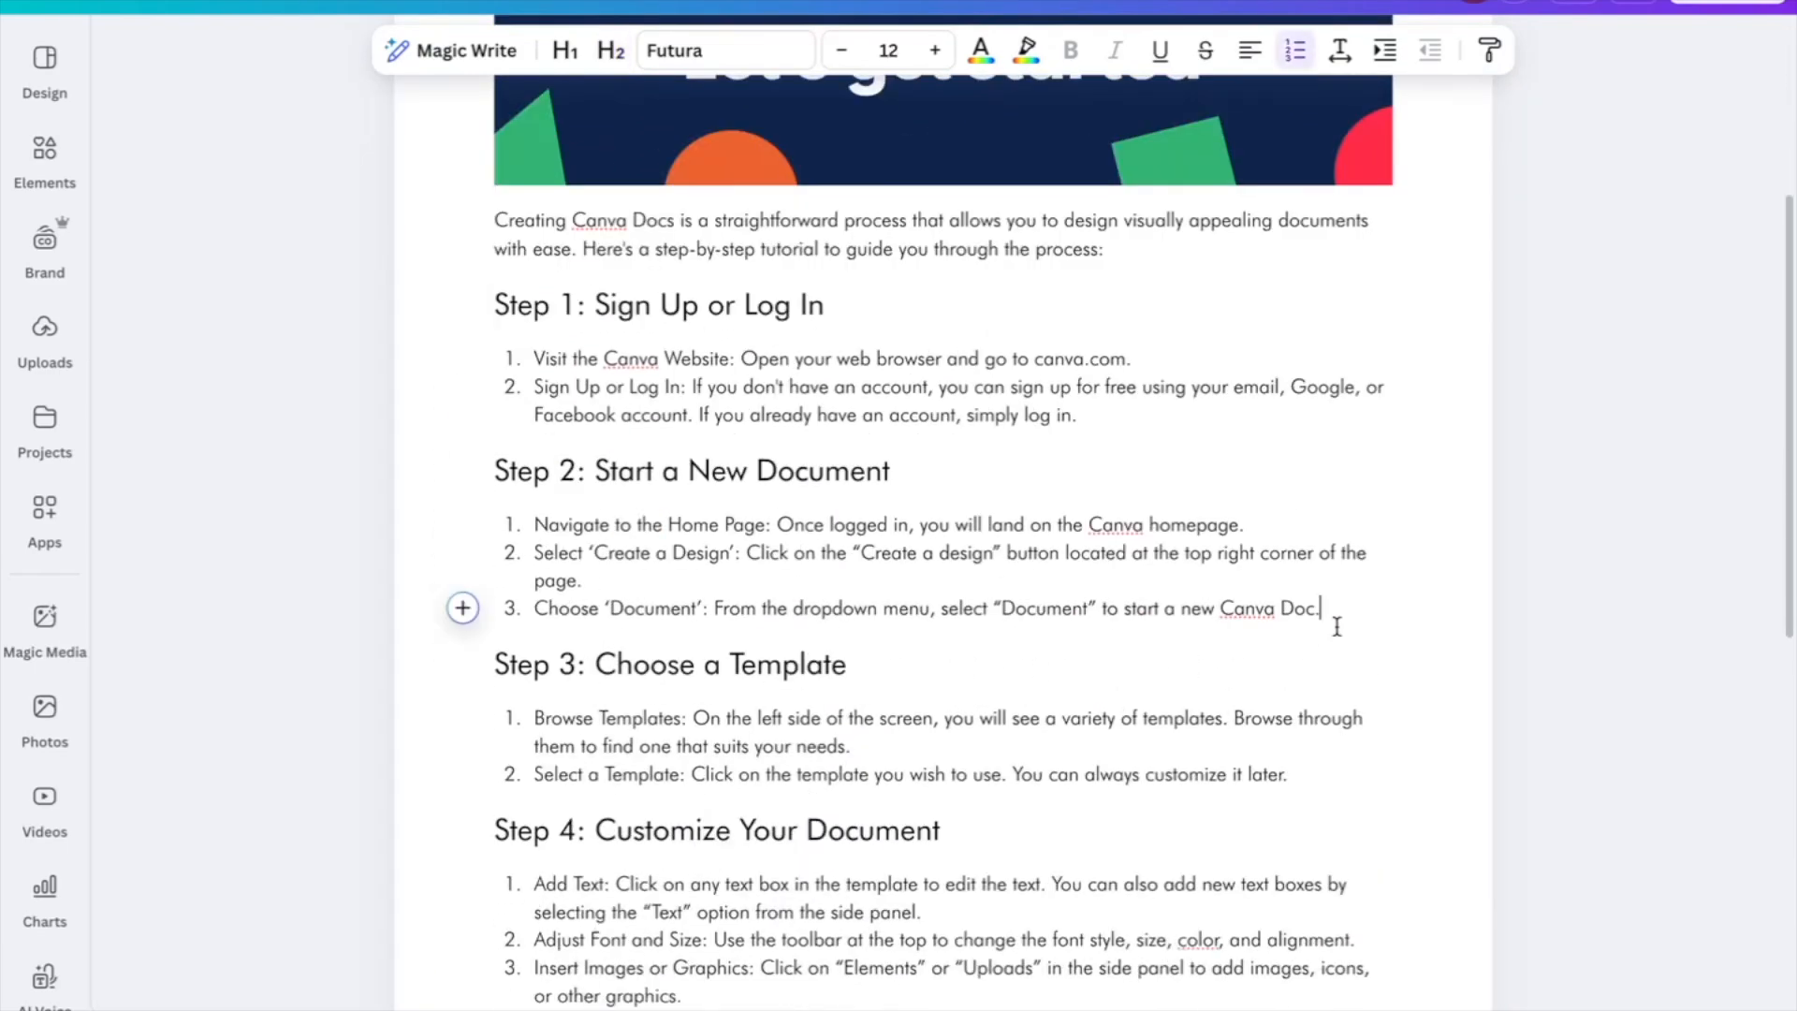
{"action": "left_click", "coordinate": [465, 618]}
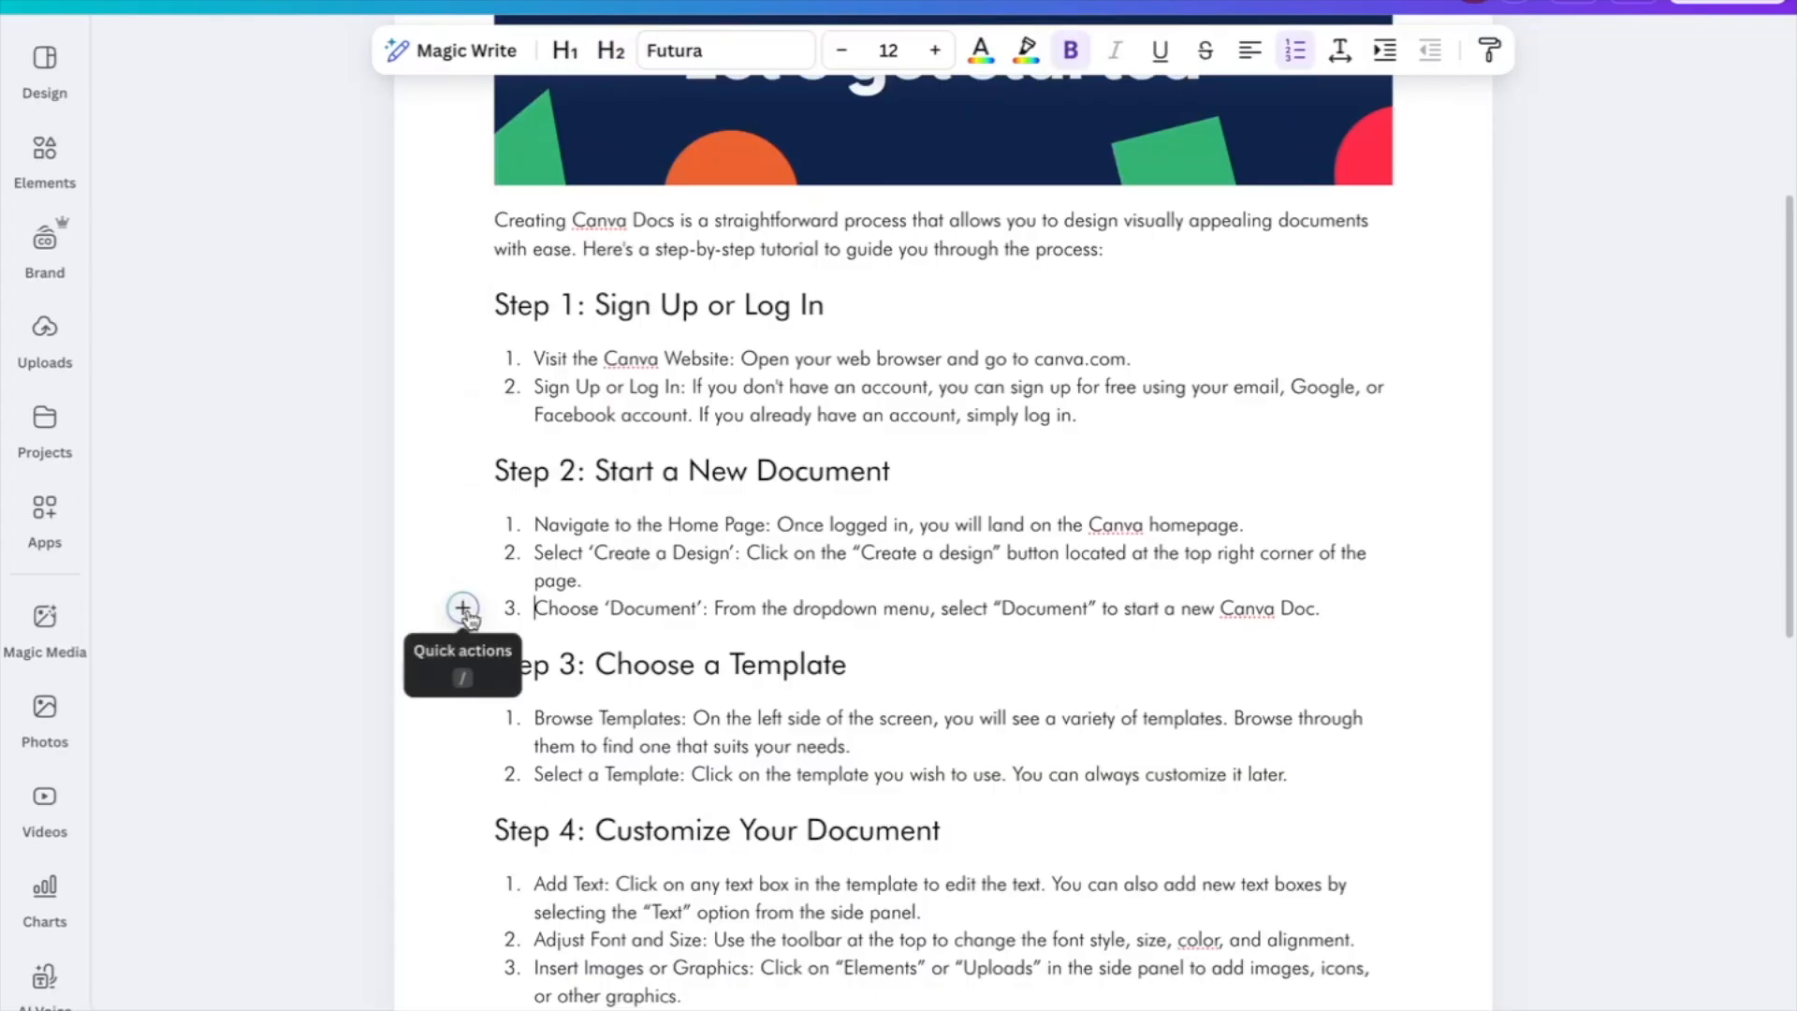
{"action": "left_click", "coordinate": [463, 610]}
{"action": "scroll", "coordinate": [767, 875], "scroll_direction": "down", "scroll_amount": 3}
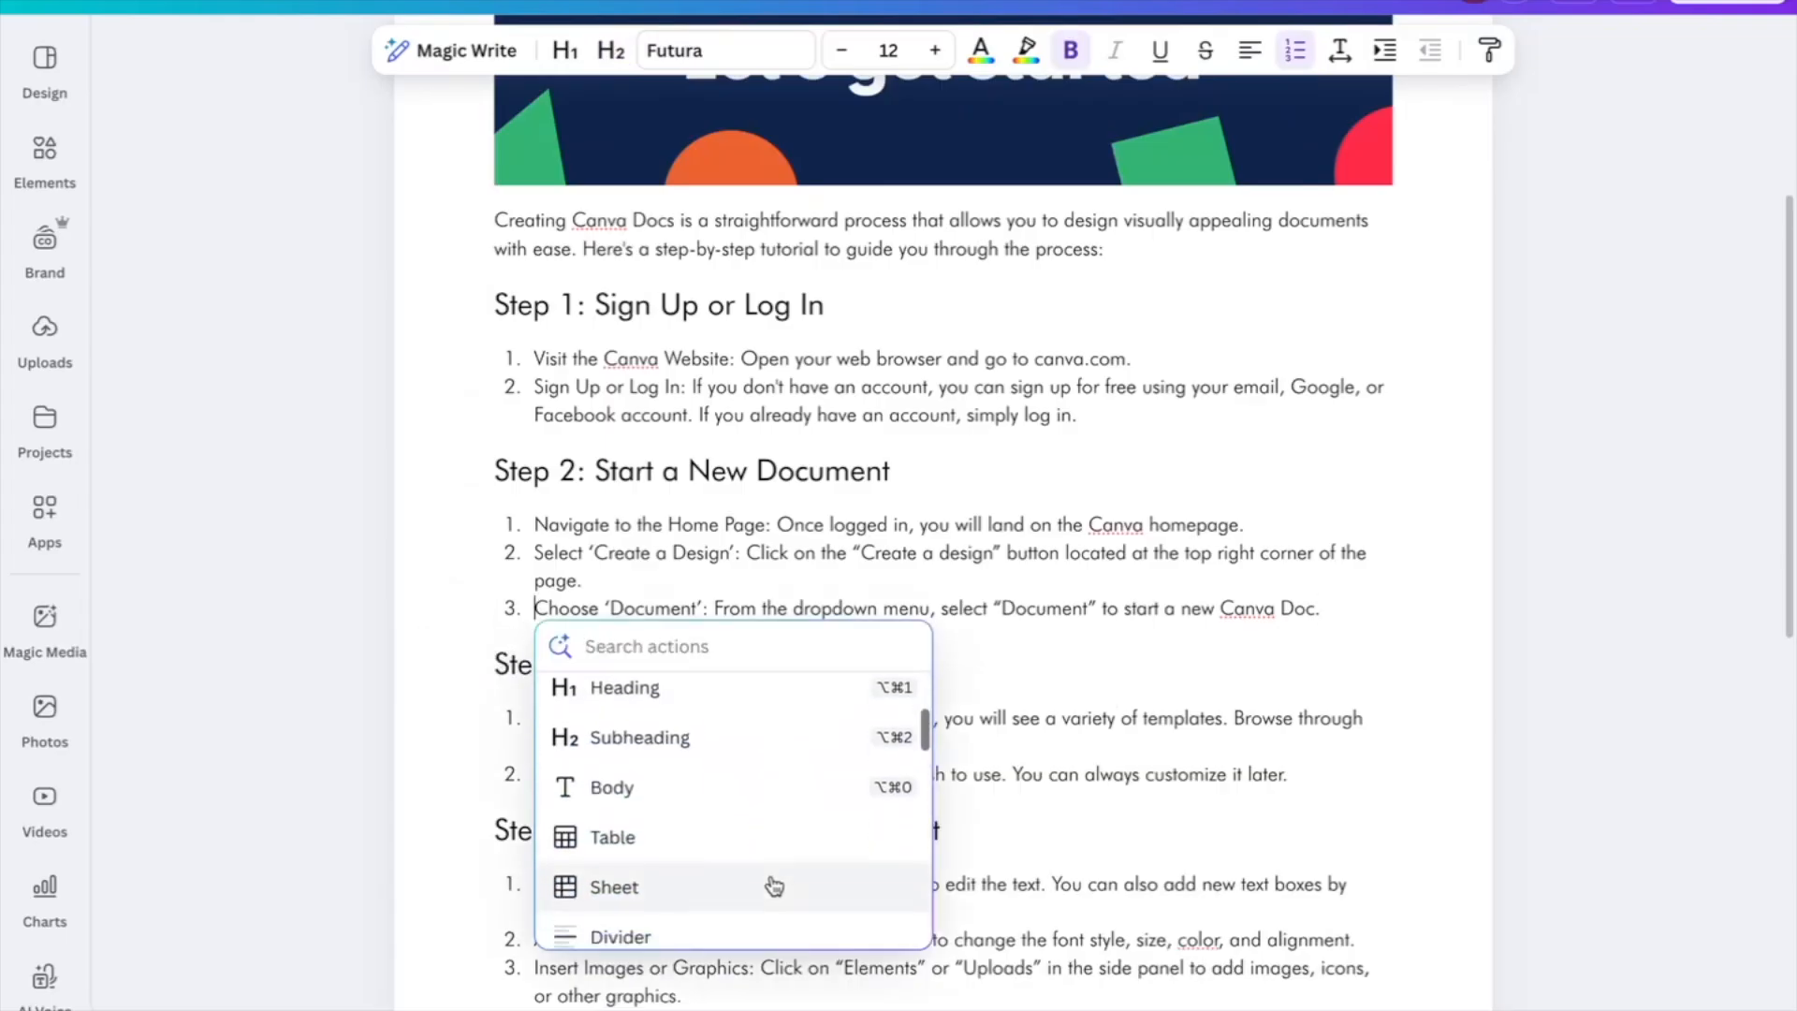
Insert a 3-column, 2-row table and fill cells with 'Step 1', 'Step 2', 'Step'
{"action": "left_click", "coordinate": [626, 816]}
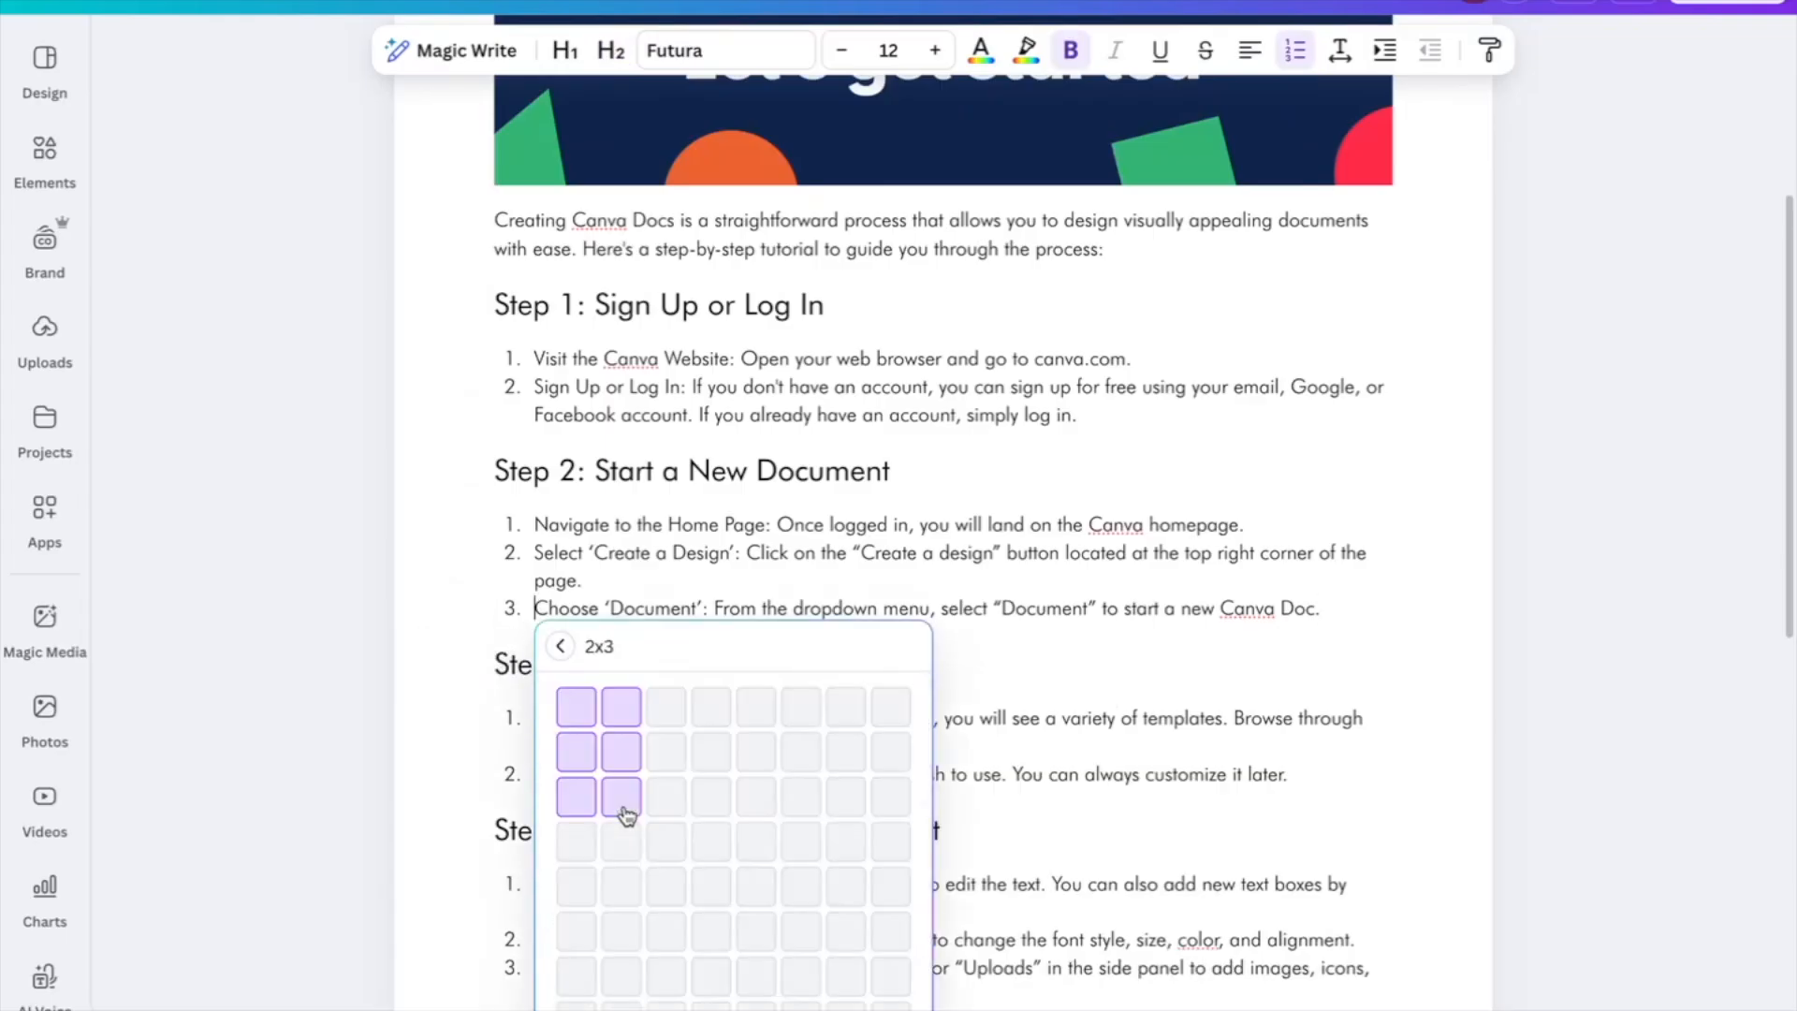
{"action": "left_click", "coordinate": [665, 751]}
{"action": "left_click", "coordinate": [537, 636]}
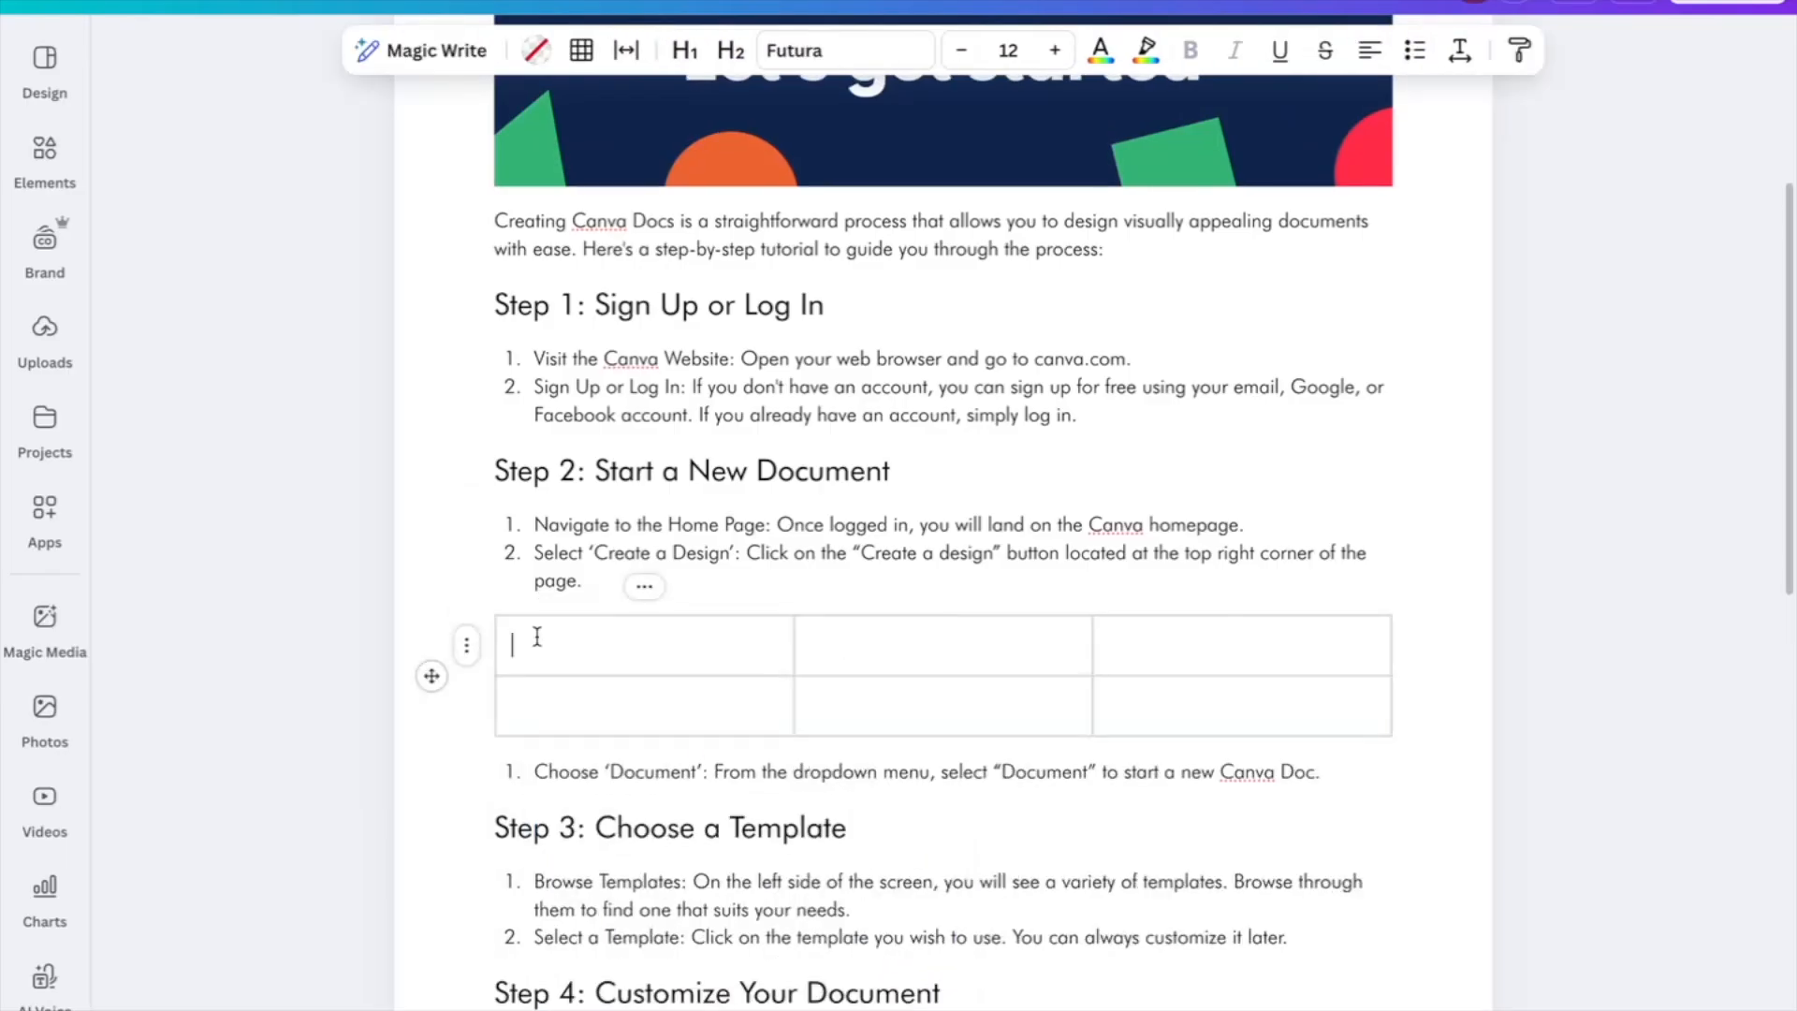
{"action": "type", "text": "Step 1"}
{"action": "key", "text": "Tab"}
{"action": "type", "text": "Step 2"}
{"action": "key", "text": "Tab"}
{"action": "type", "text": "Step"}
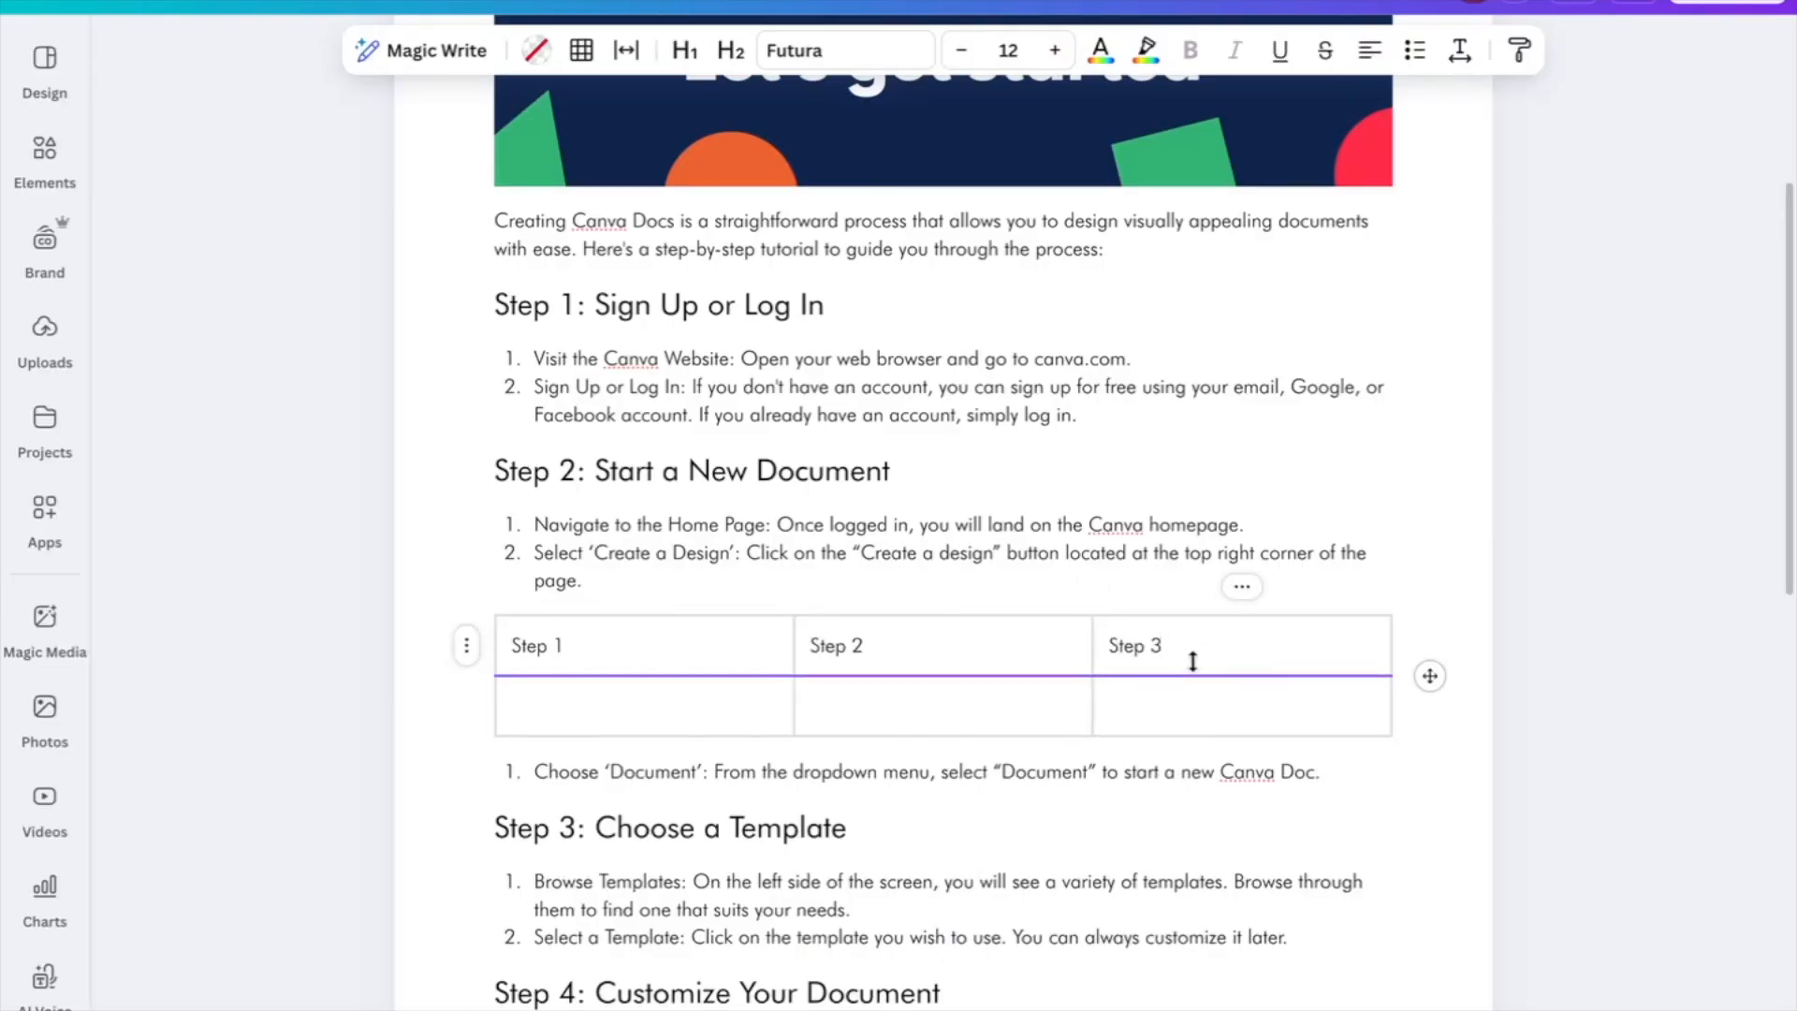
{"action": "key", "text": "Escape"}
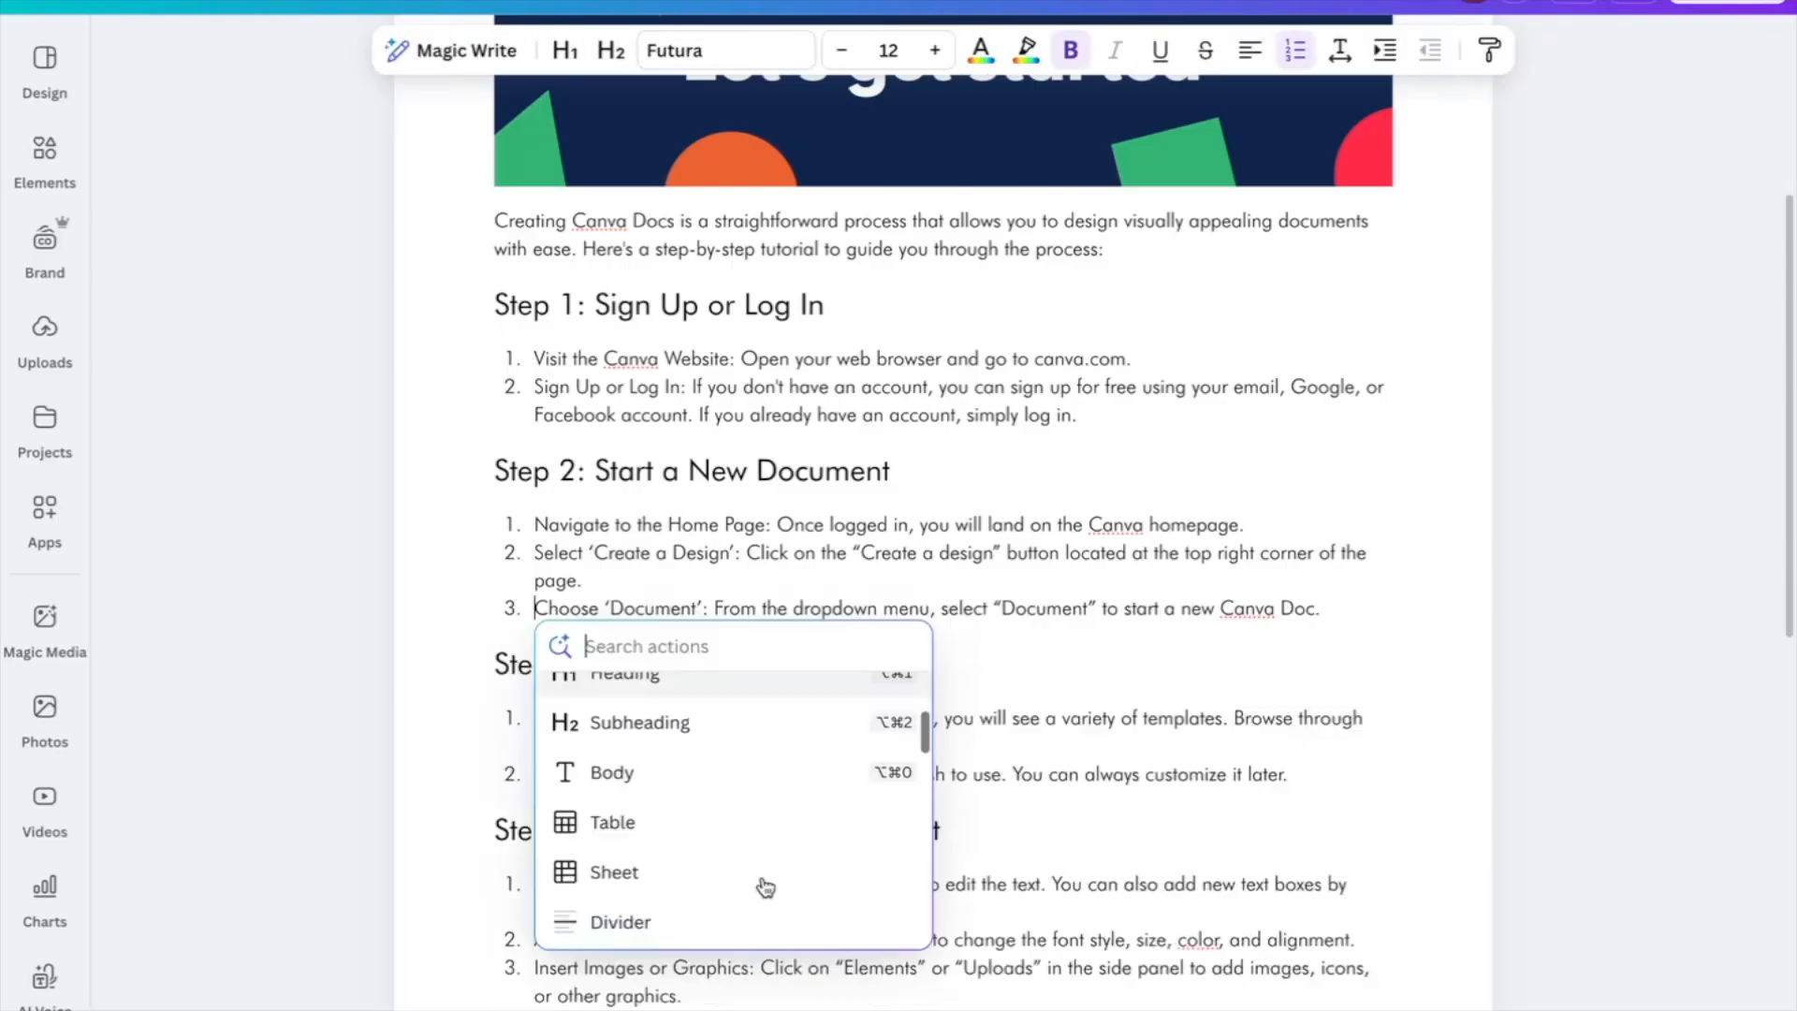
Insert a divider line above Choose 'Document', then delete it
{"action": "scroll", "coordinate": [763, 886], "scroll_direction": "down", "scroll_amount": 1}
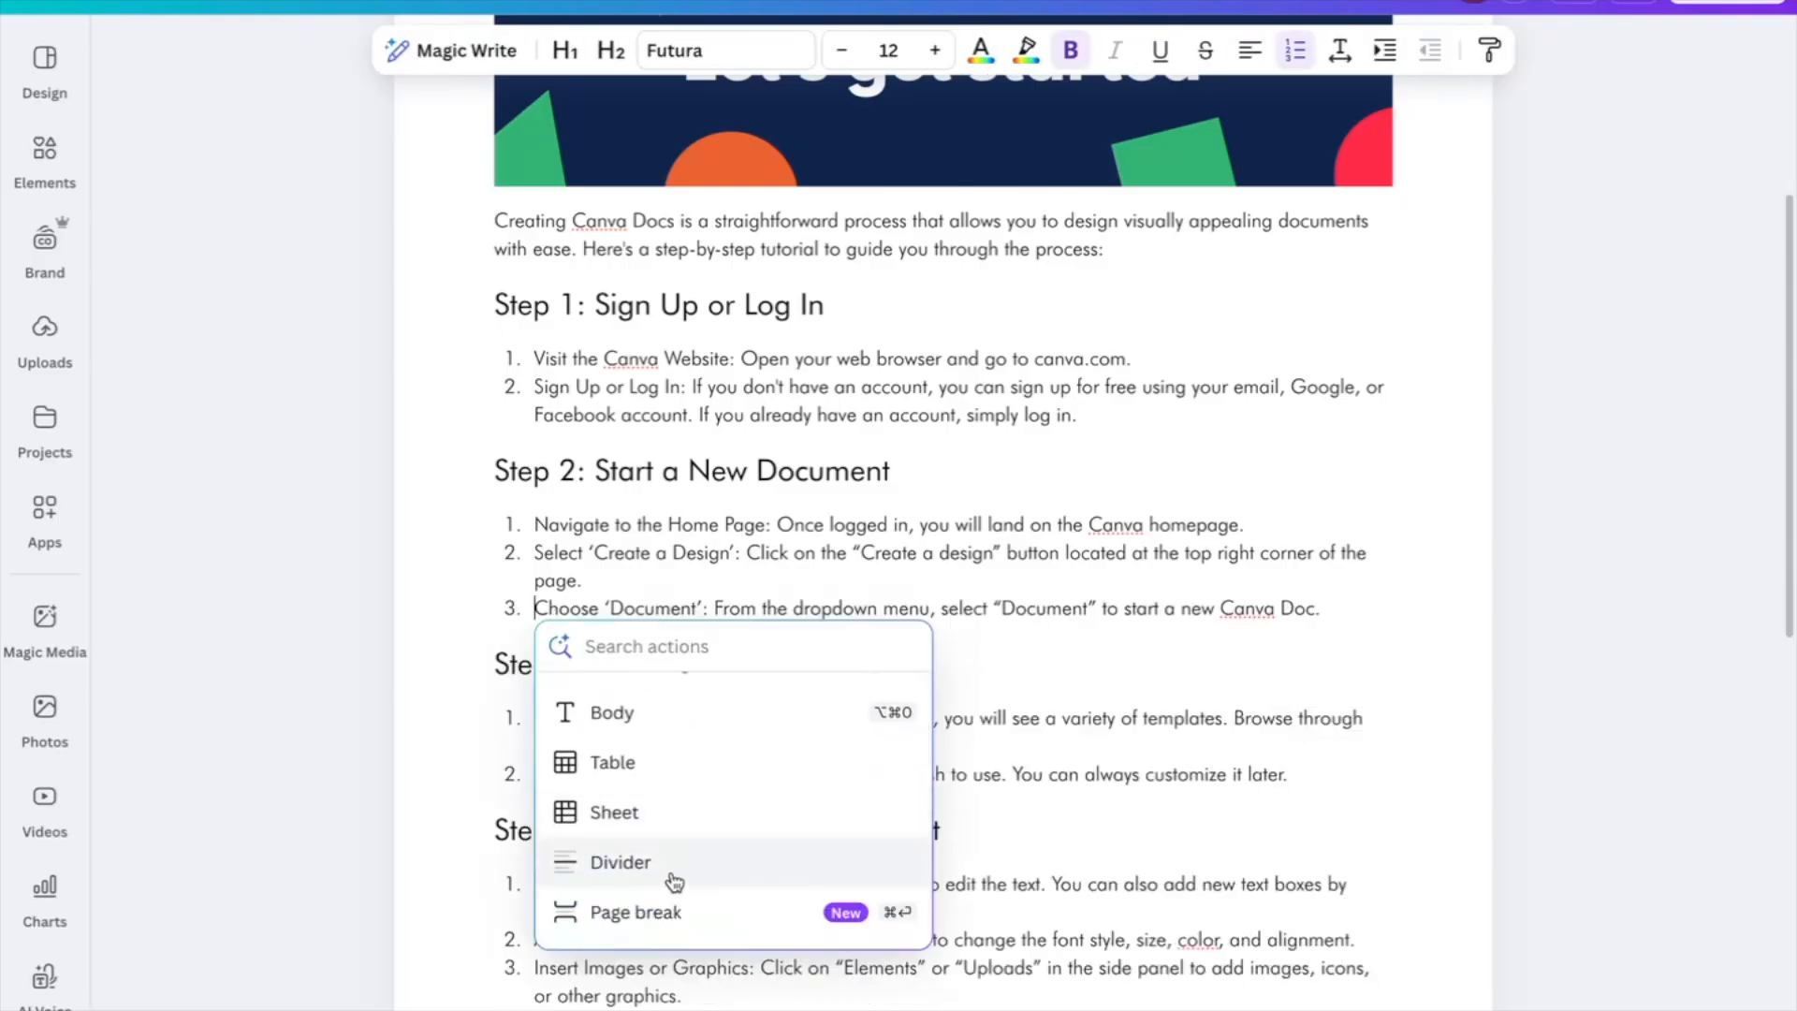
{"action": "left_click", "coordinate": [620, 862]}
{"action": "left_click", "coordinate": [543, 614]}
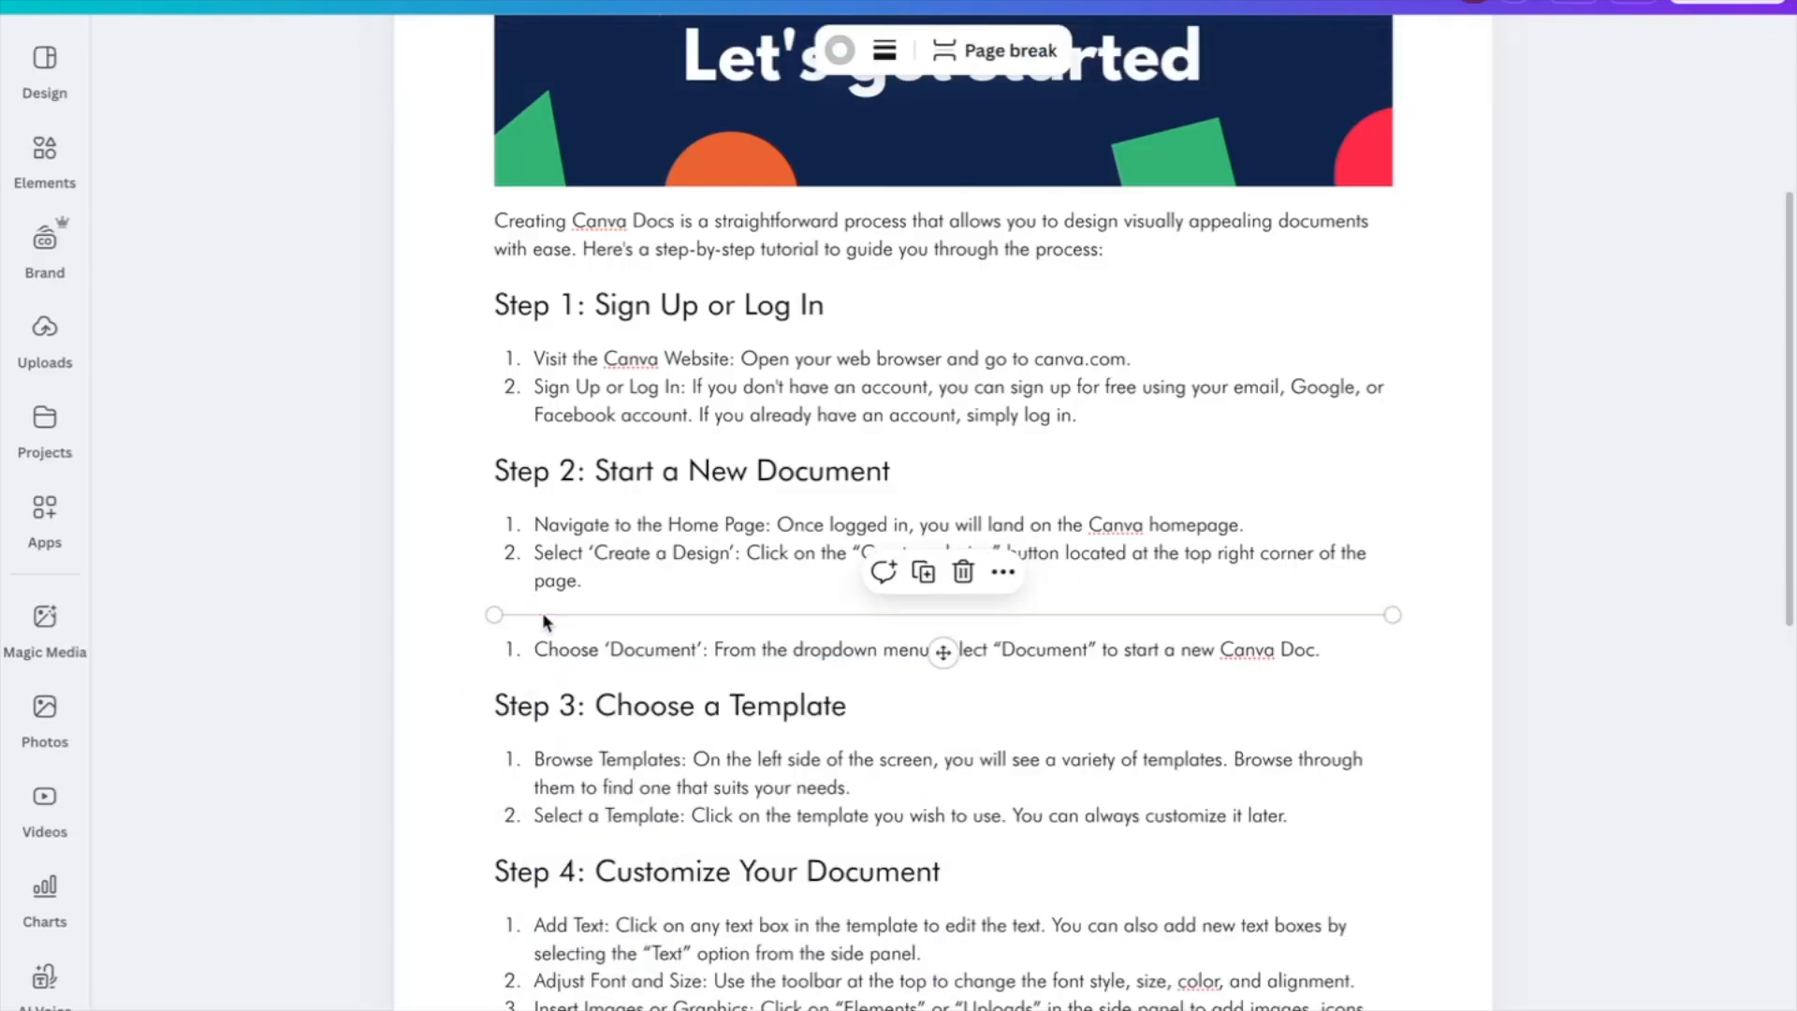
{"action": "key", "text": "BackSpace"}
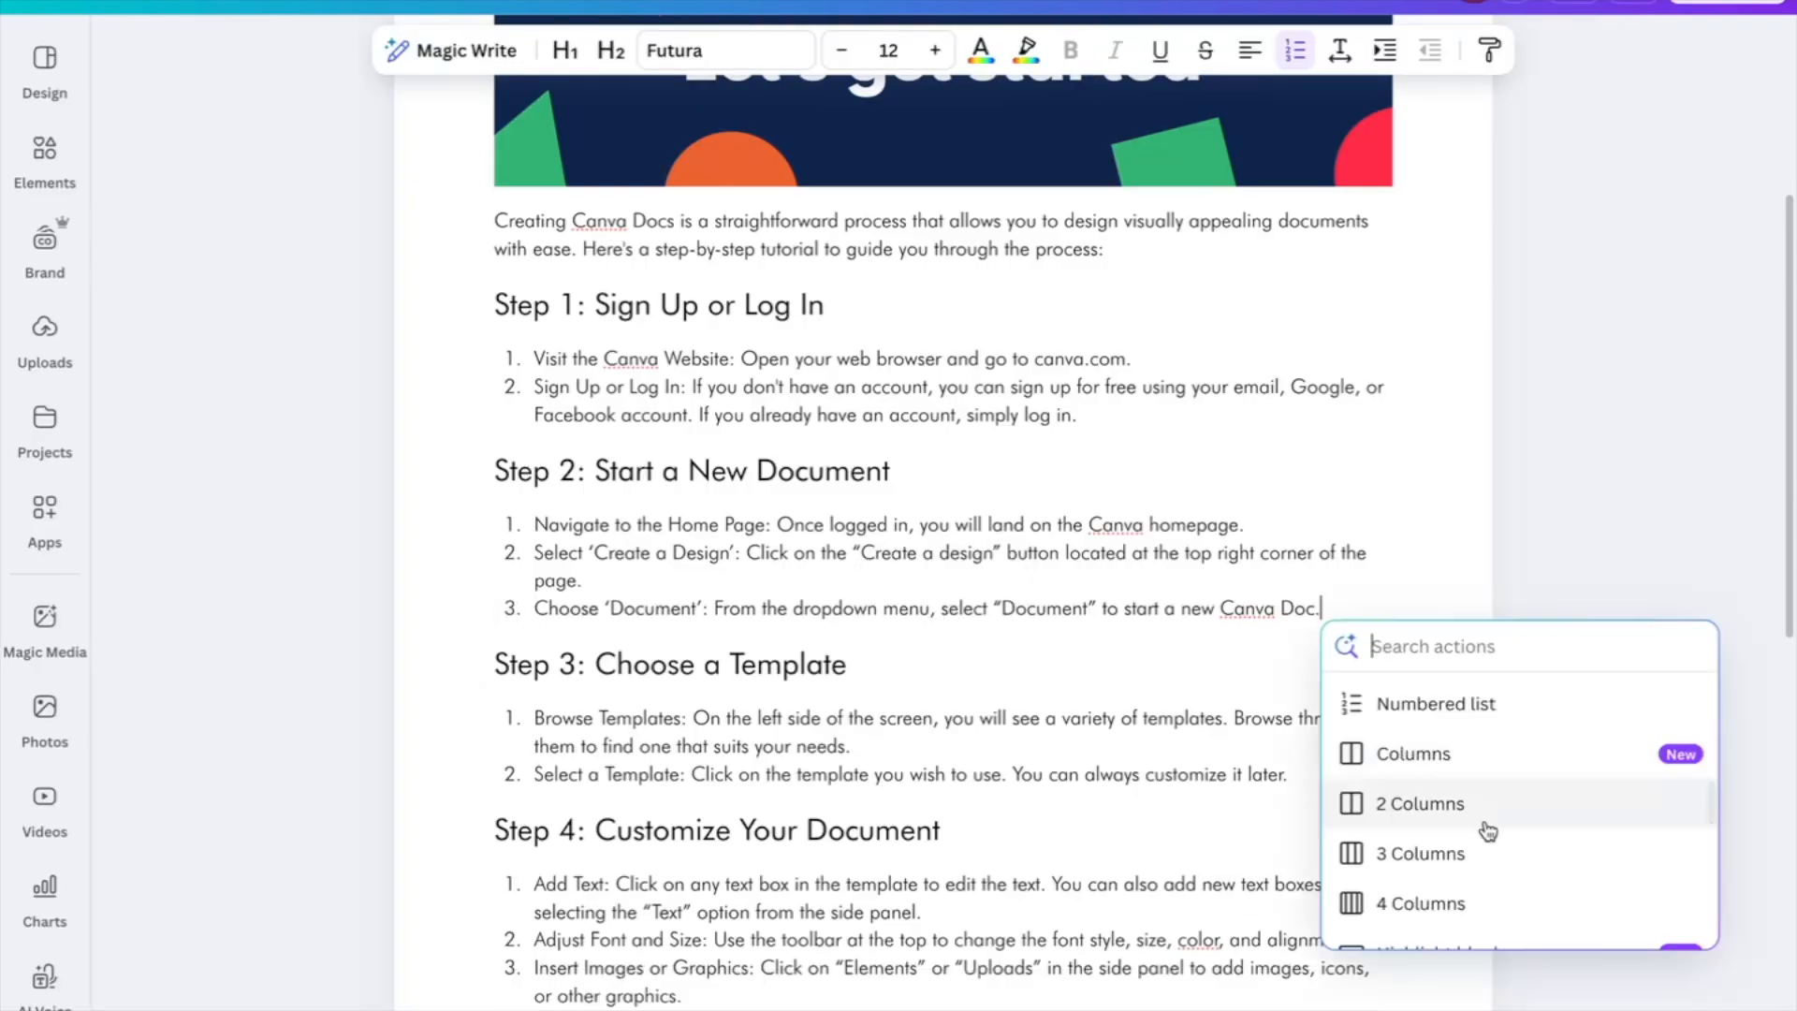
Browse the actions search list, then dismiss it by clicking the document margin
{"action": "scroll", "coordinate": [1488, 831], "scroll_direction": "up", "scroll_amount": 2}
{"action": "scroll", "coordinate": [1486, 833], "scroll_direction": "up", "scroll_amount": 1}
{"action": "scroll", "coordinate": [1418, 793], "scroll_direction": "down", "scroll_amount": 3}
{"action": "scroll", "coordinate": [1421, 788], "scroll_direction": "down", "scroll_amount": 4}
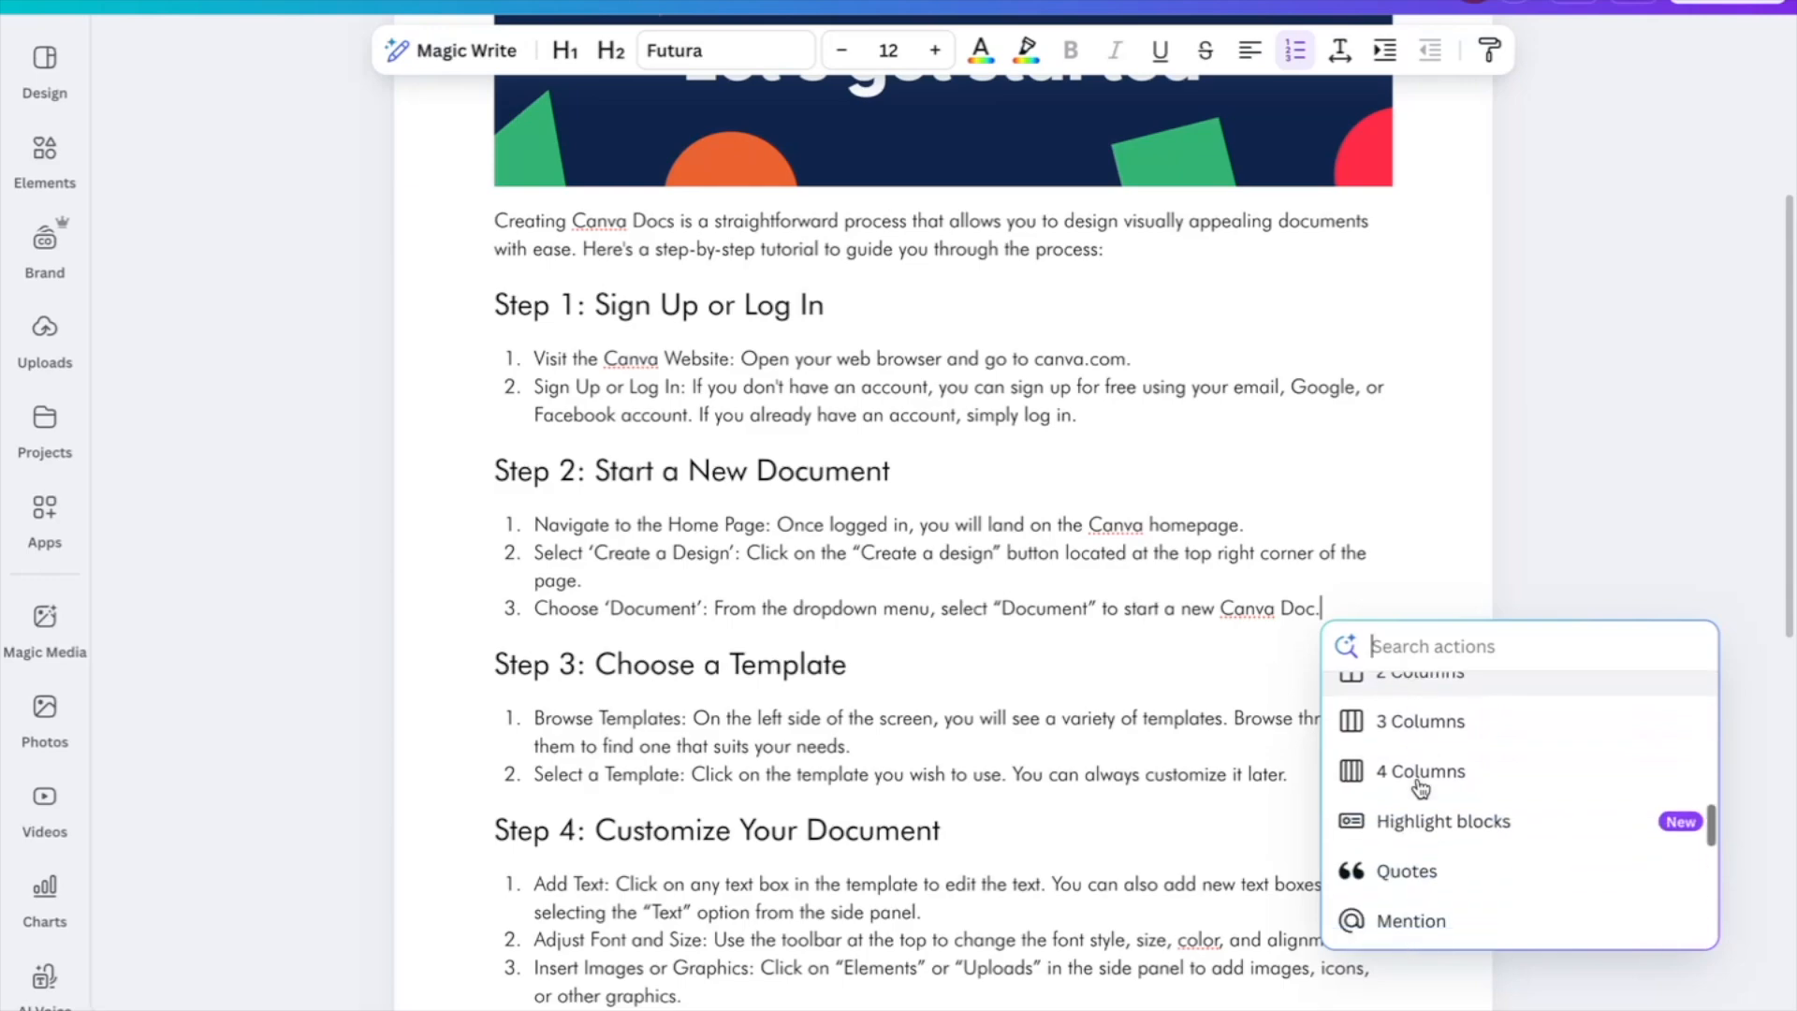
{"action": "scroll", "coordinate": [1419, 835], "scroll_direction": "down", "scroll_amount": 2}
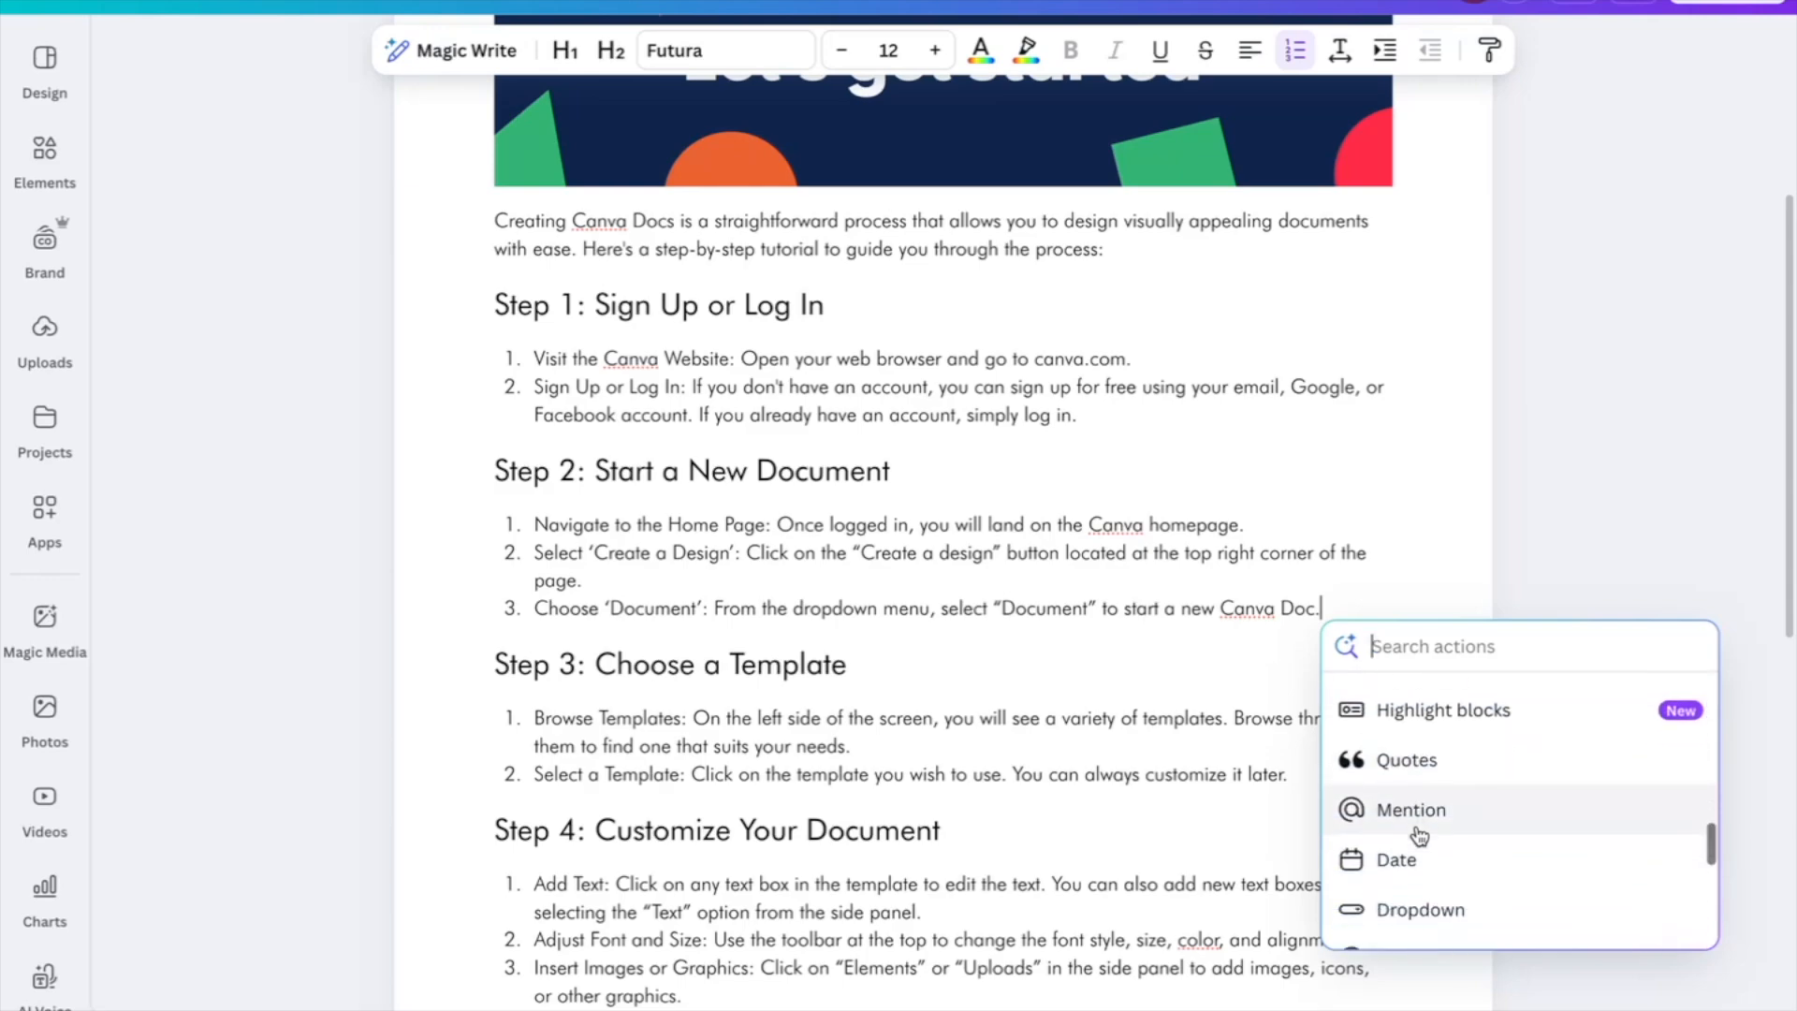
{"action": "scroll", "coordinate": [1419, 834], "scroll_direction": "down", "scroll_amount": 3}
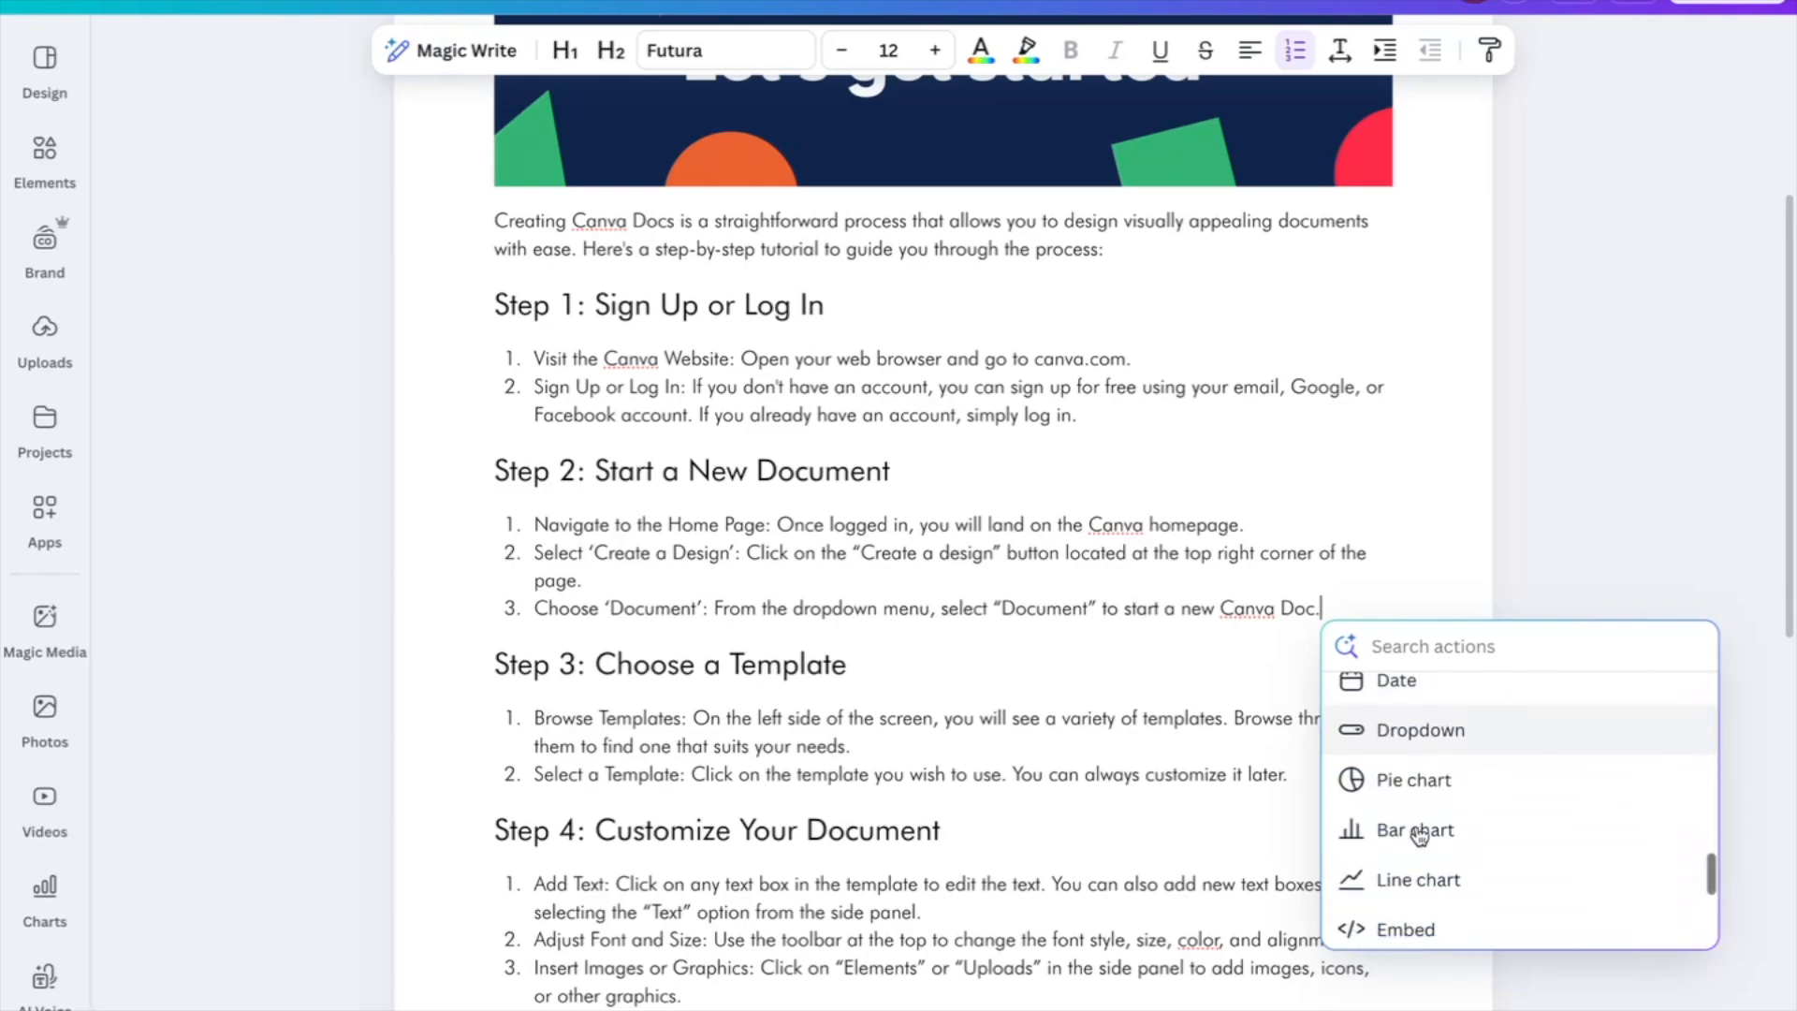
{"action": "scroll", "coordinate": [1418, 834], "scroll_direction": "down", "scroll_amount": 5}
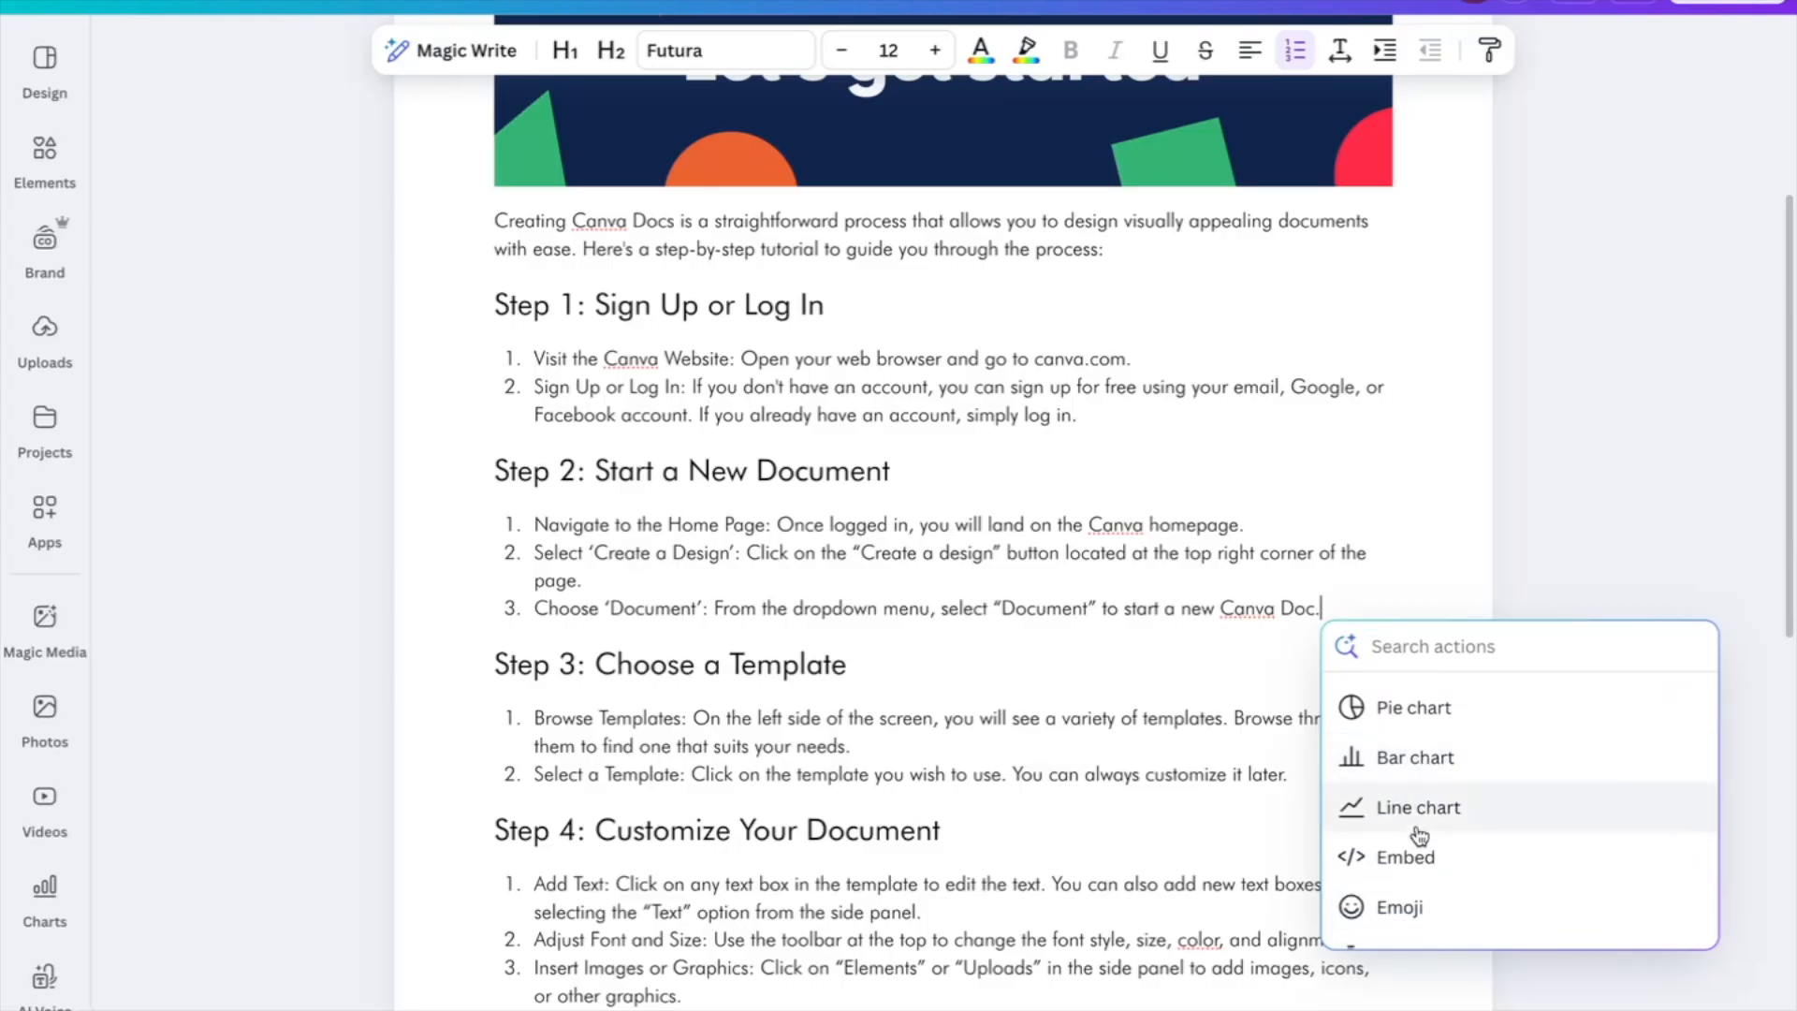
{"action": "scroll", "coordinate": [1418, 834], "scroll_direction": "down", "scroll_amount": 1}
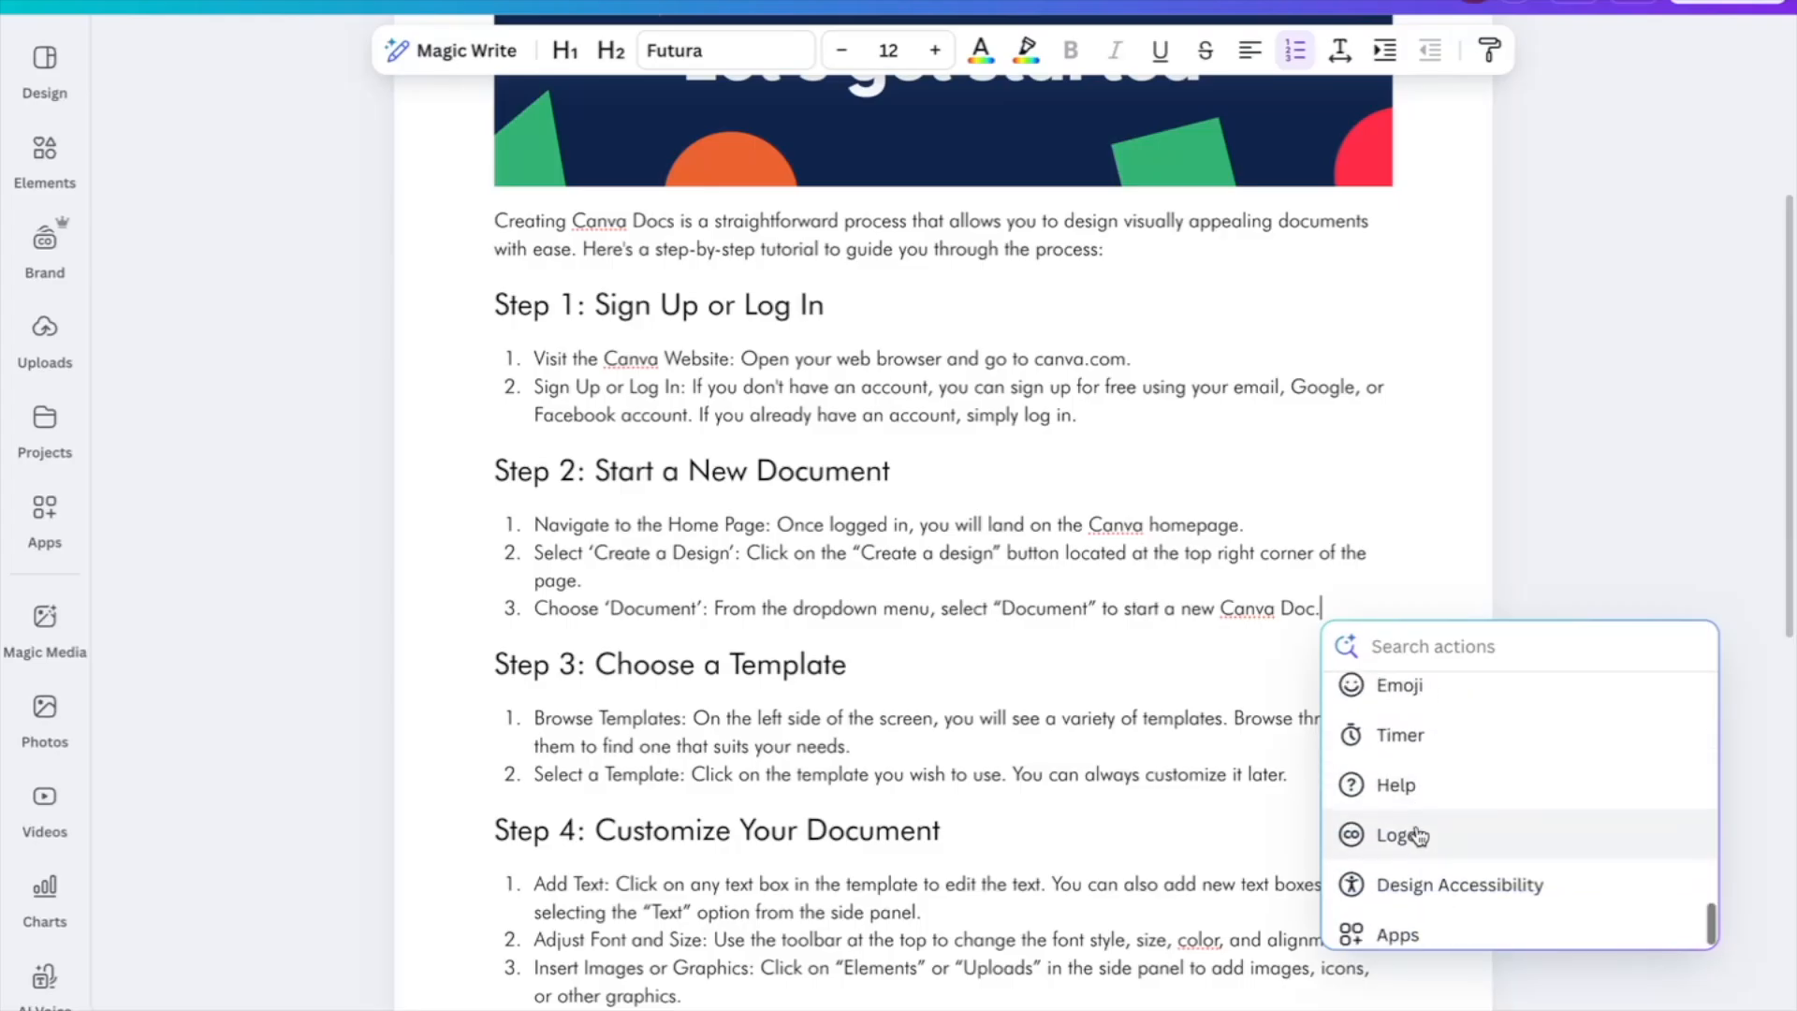
{"action": "scroll", "coordinate": [1419, 835], "scroll_direction": "up", "scroll_amount": 15}
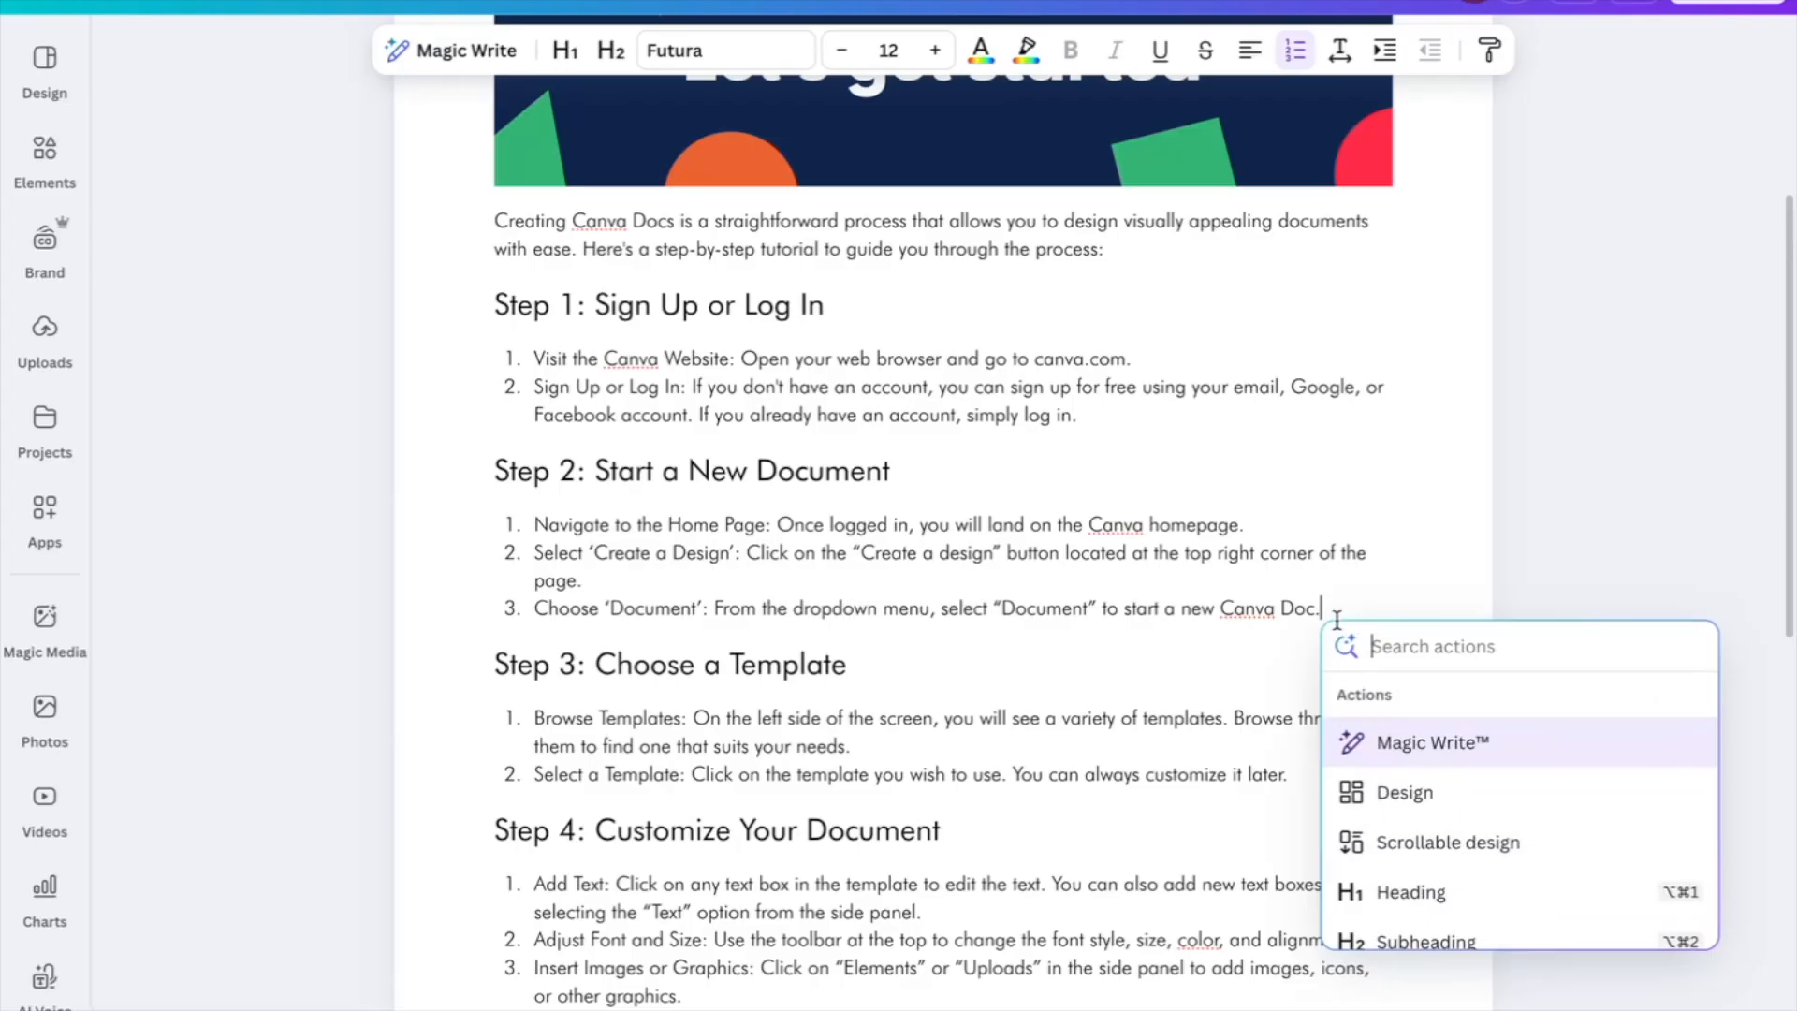
{"action": "left_click", "coordinate": [487, 597]}
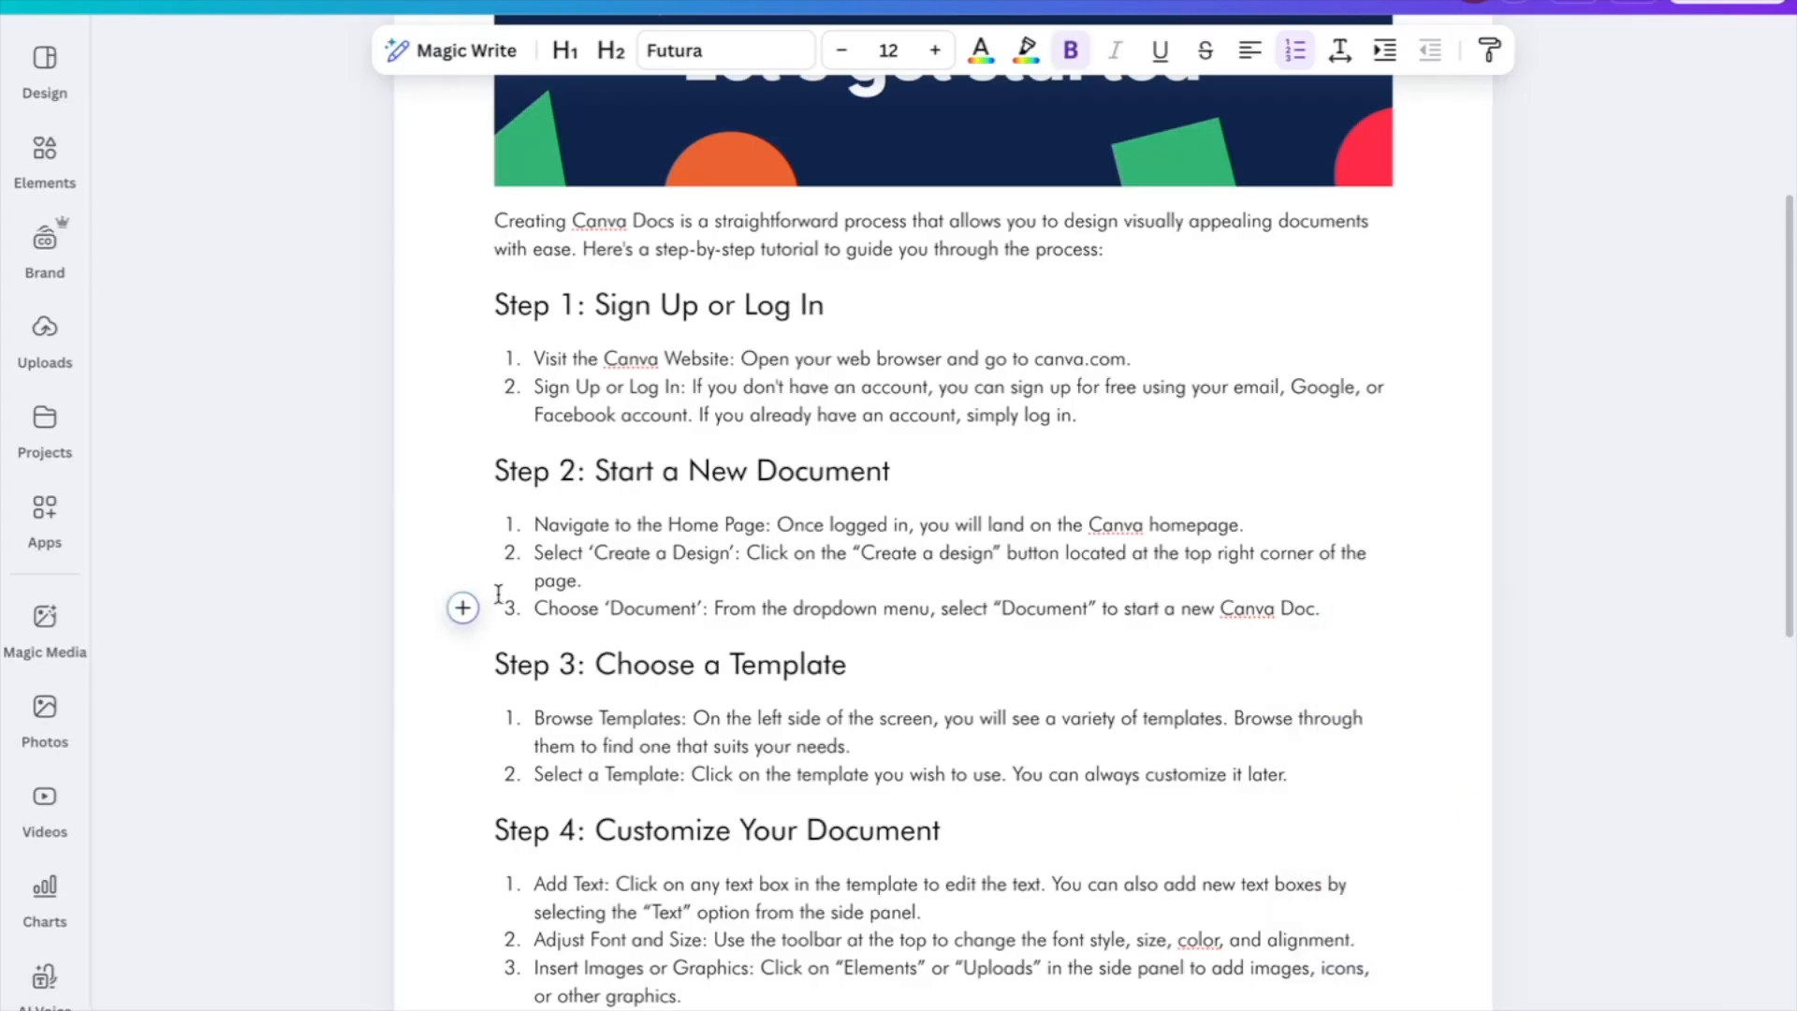
{"action": "scroll", "coordinate": [465, 606], "scroll_direction": "down", "scroll_amount": 9}
Insert the monstera plant stock photo from Photos at the end of the doc
{"action": "left_click", "coordinate": [45, 618]}
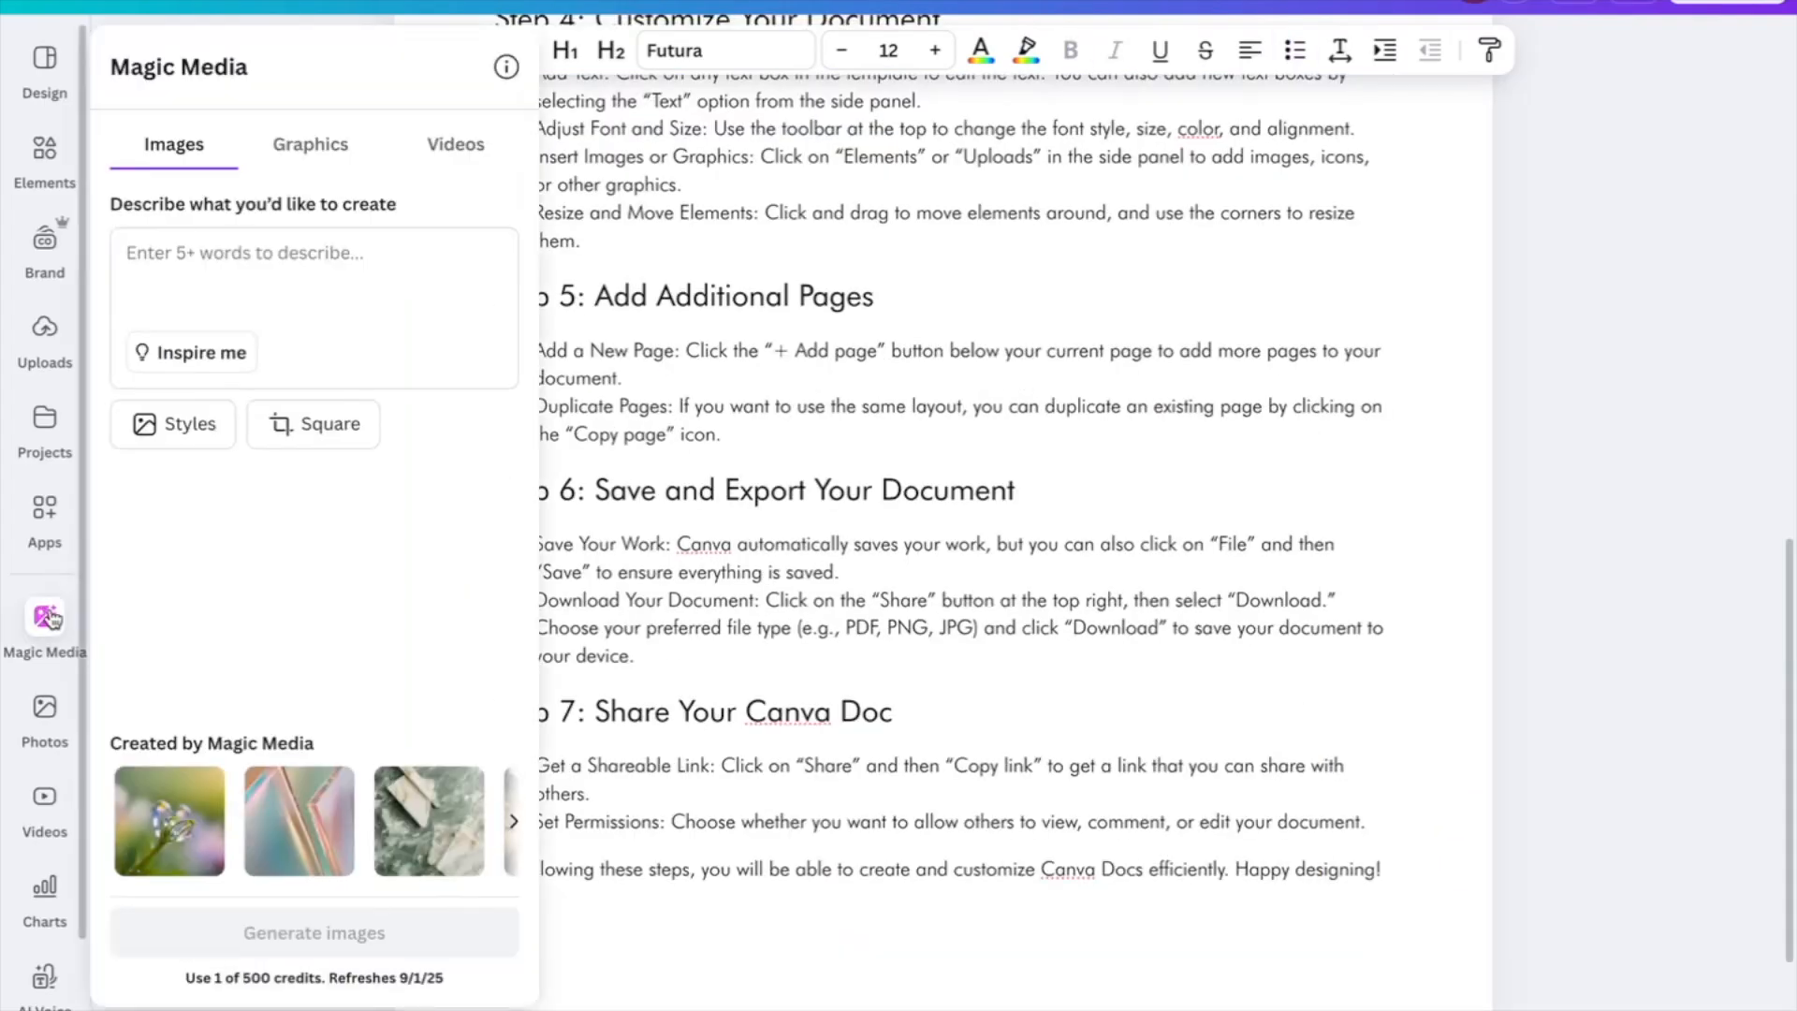
{"action": "left_click", "coordinate": [45, 711]}
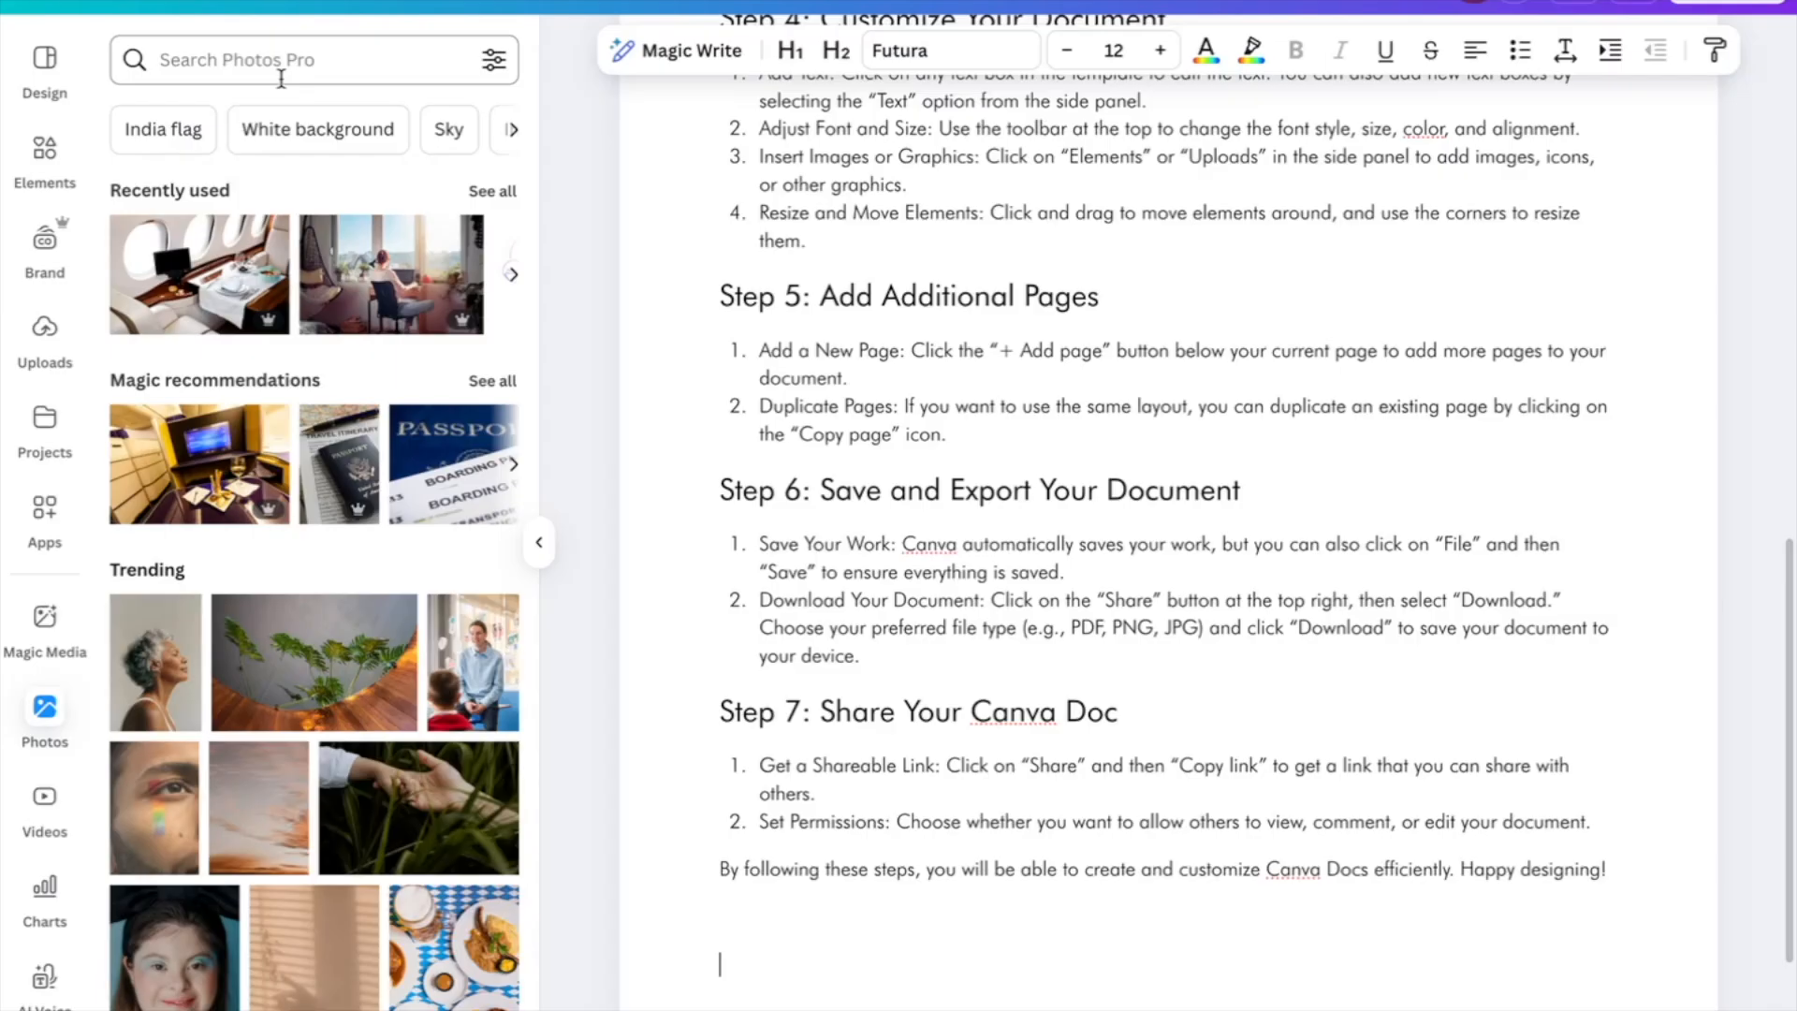
{"action": "left_click", "coordinate": [292, 697]}
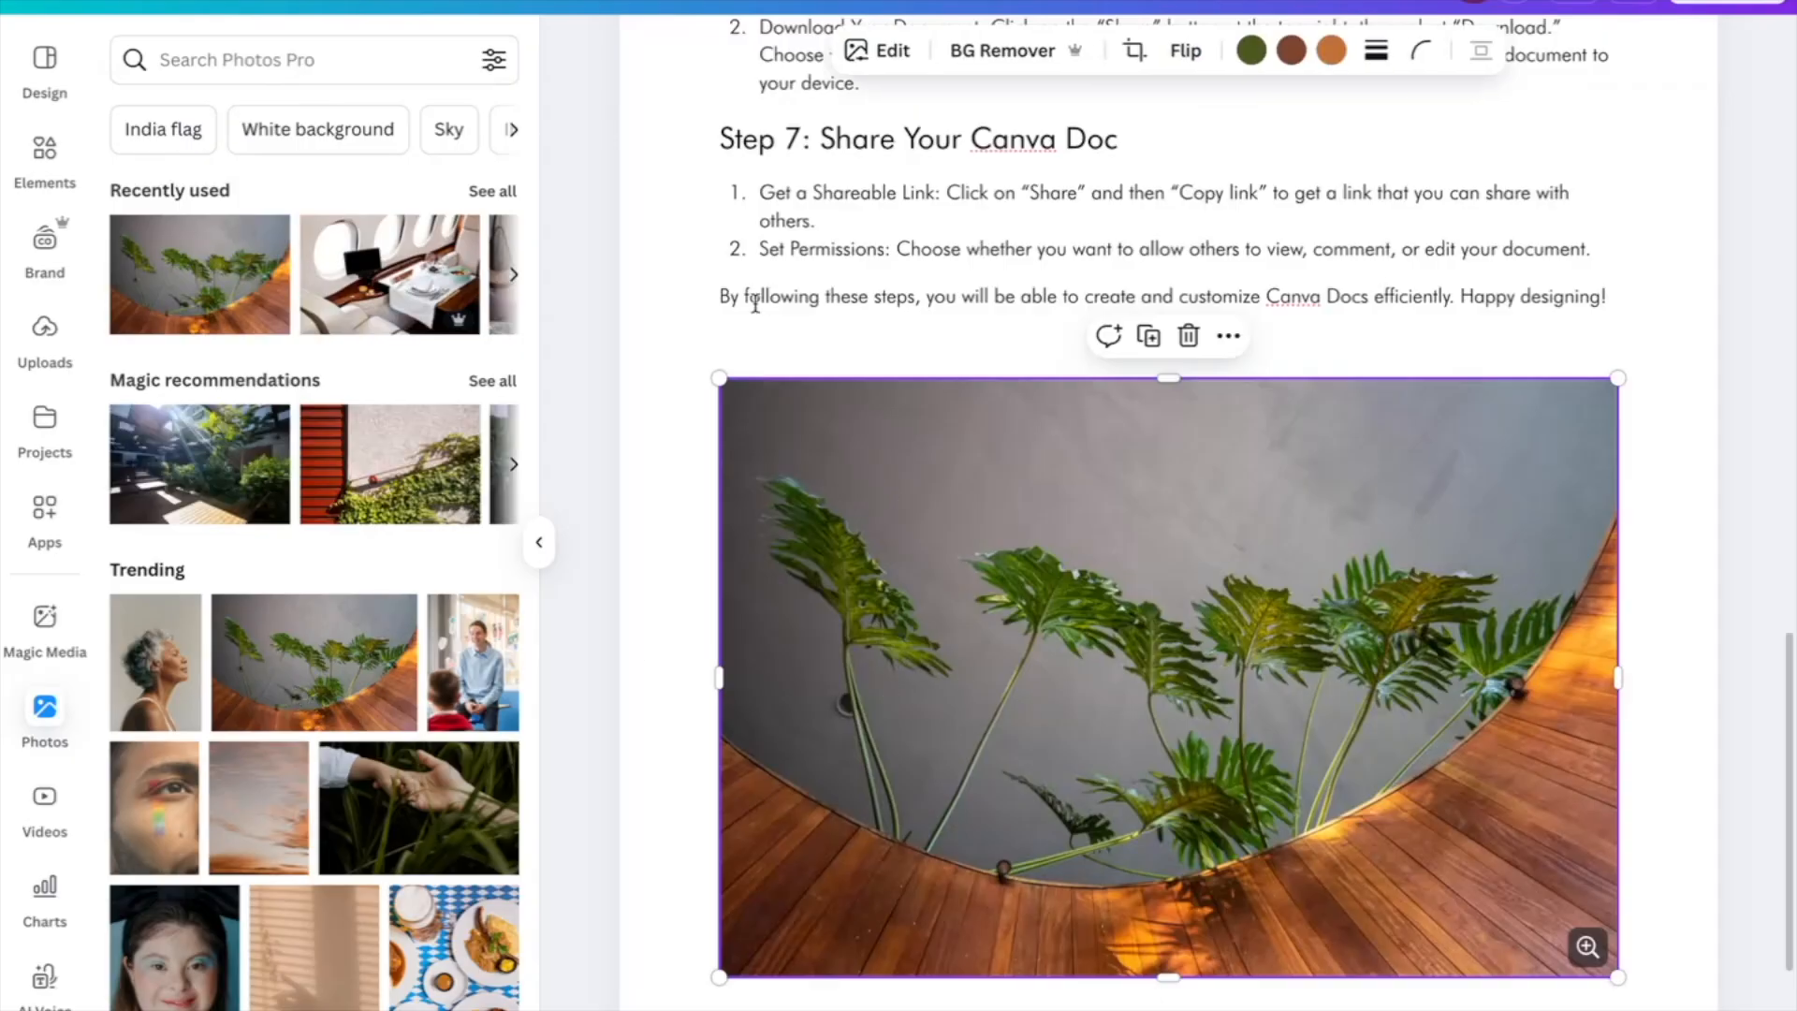
{"action": "left_click", "coordinate": [755, 299]}
{"action": "scroll", "coordinate": [756, 303], "scroll_direction": "up", "scroll_amount": 15}
{"action": "scroll", "coordinate": [755, 303], "scroll_direction": "down", "scroll_amount": 15}
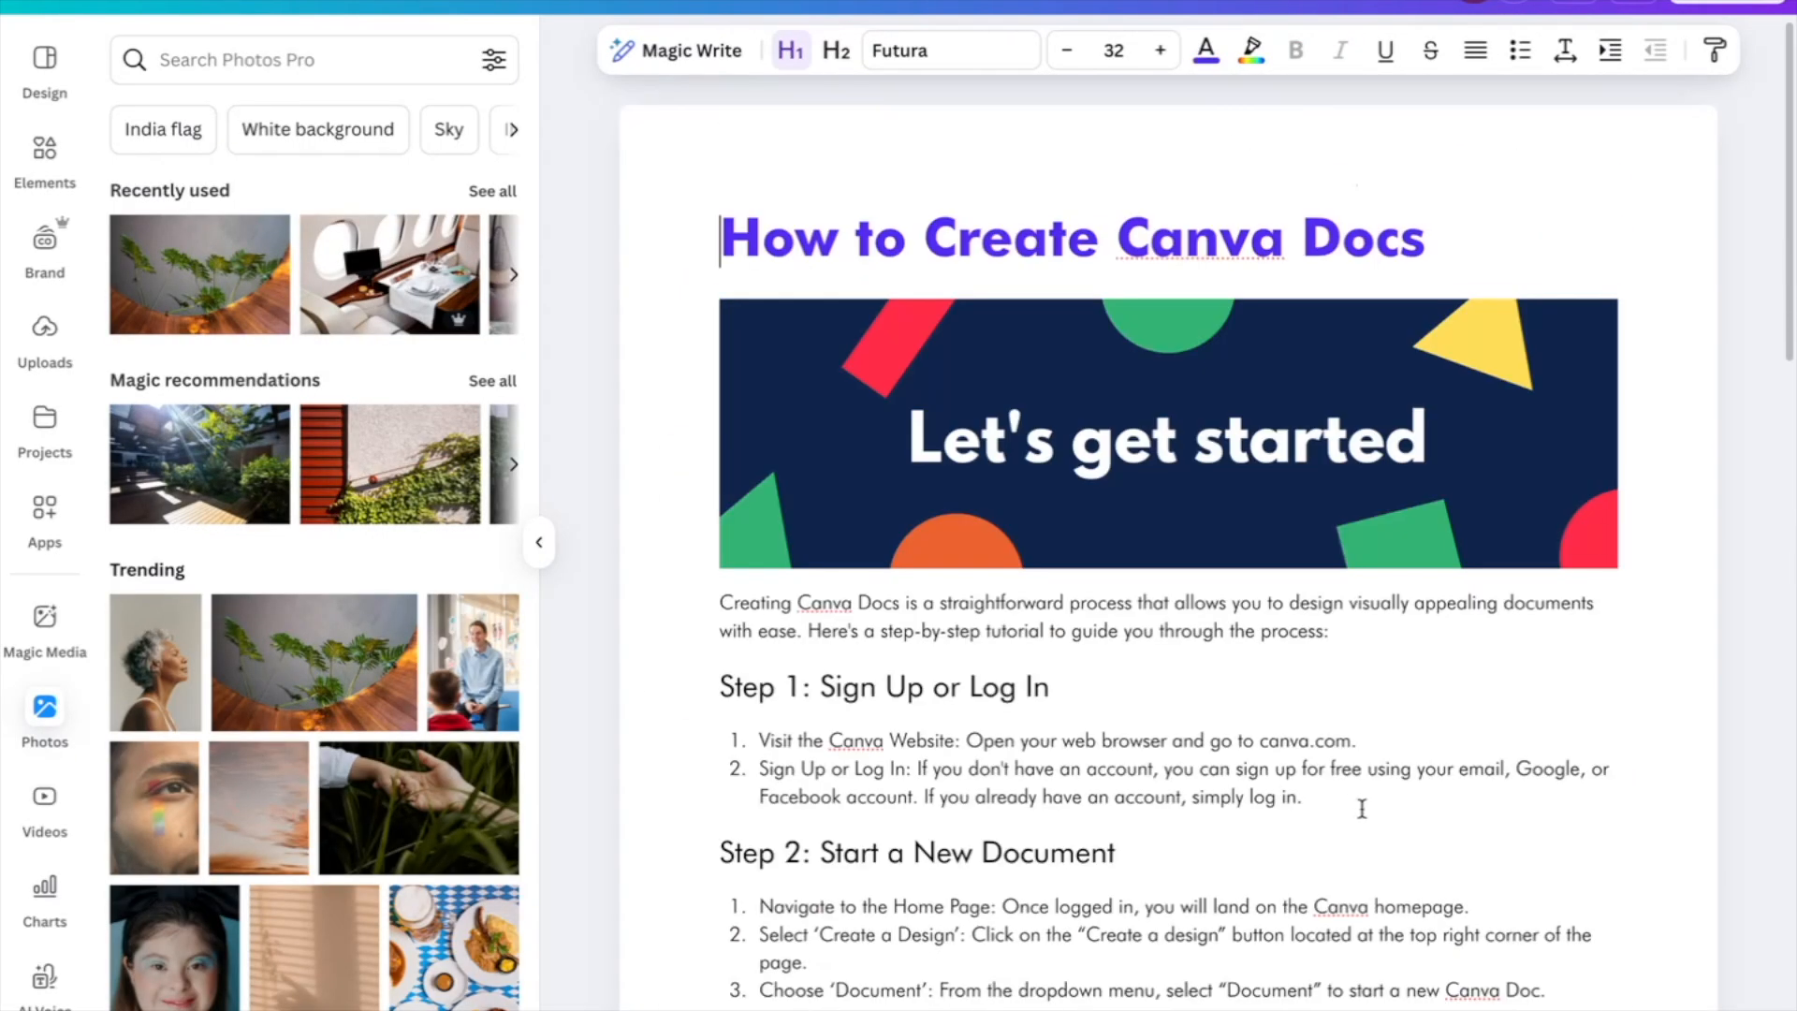
{"action": "scroll", "coordinate": [1362, 808], "scroll_direction": "down", "scroll_amount": 15}
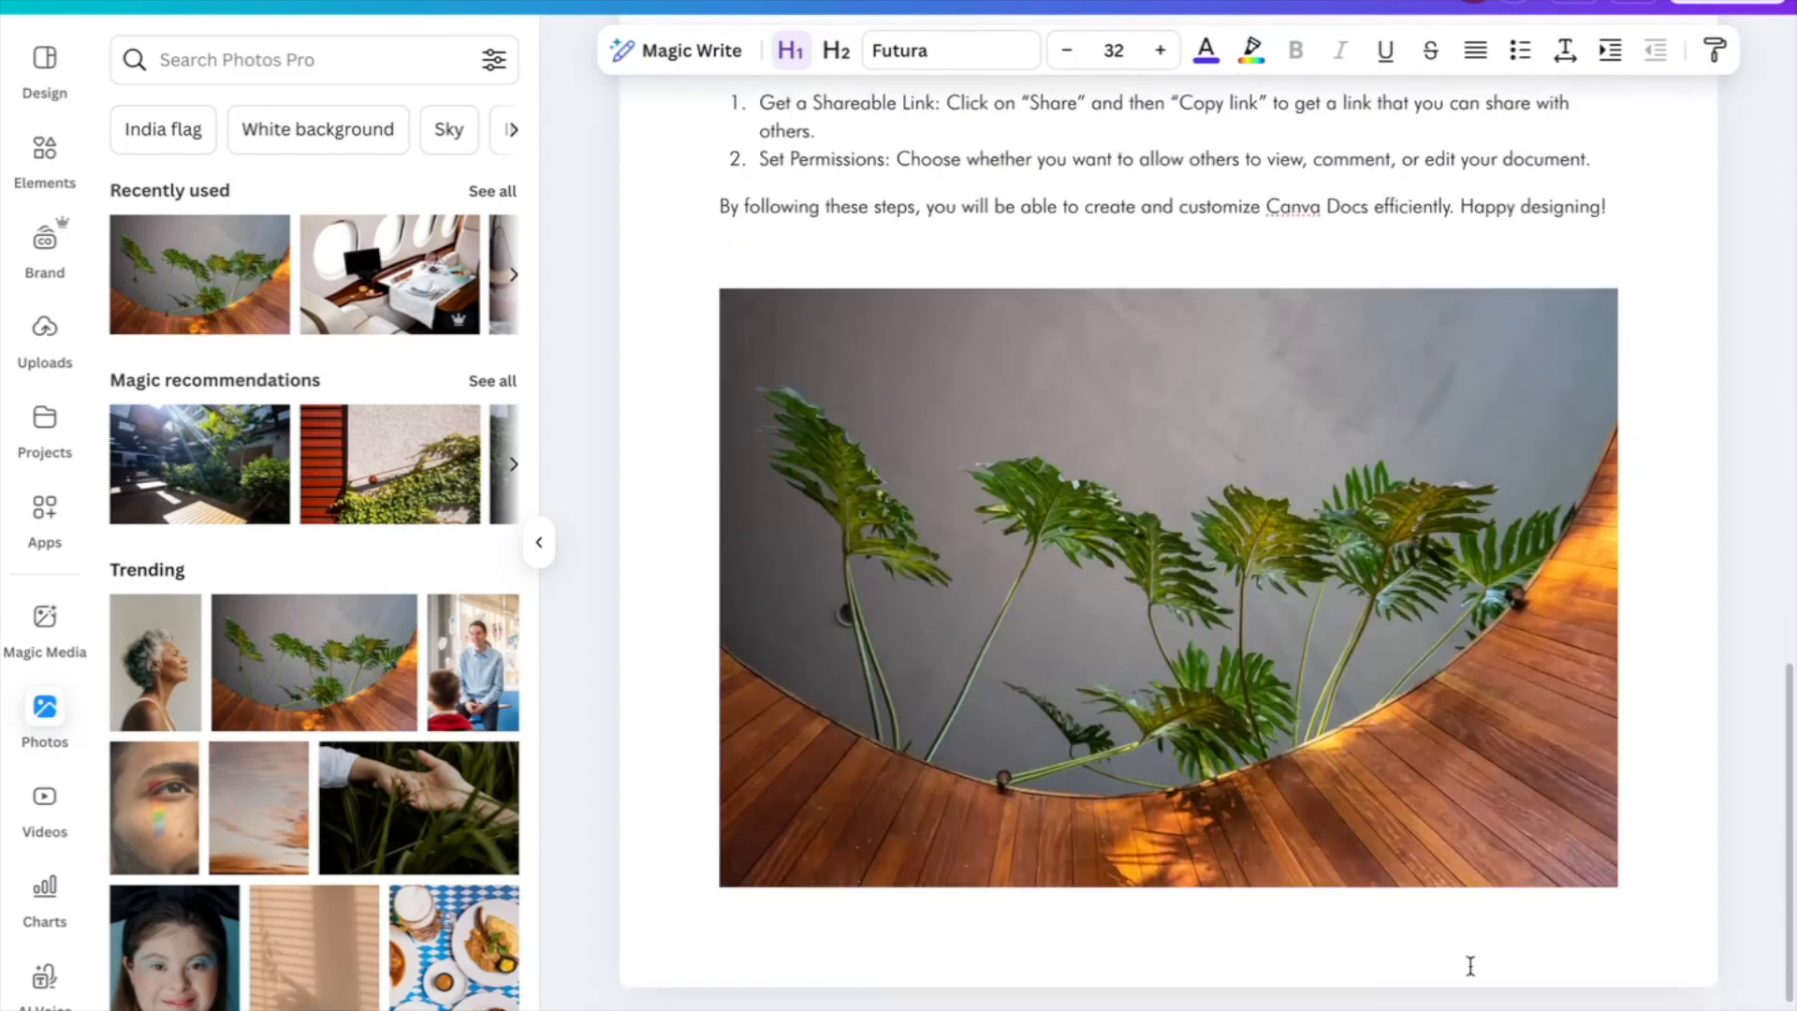
{"action": "scroll", "coordinate": [1468, 963], "scroll_direction": "up", "scroll_amount": 15}
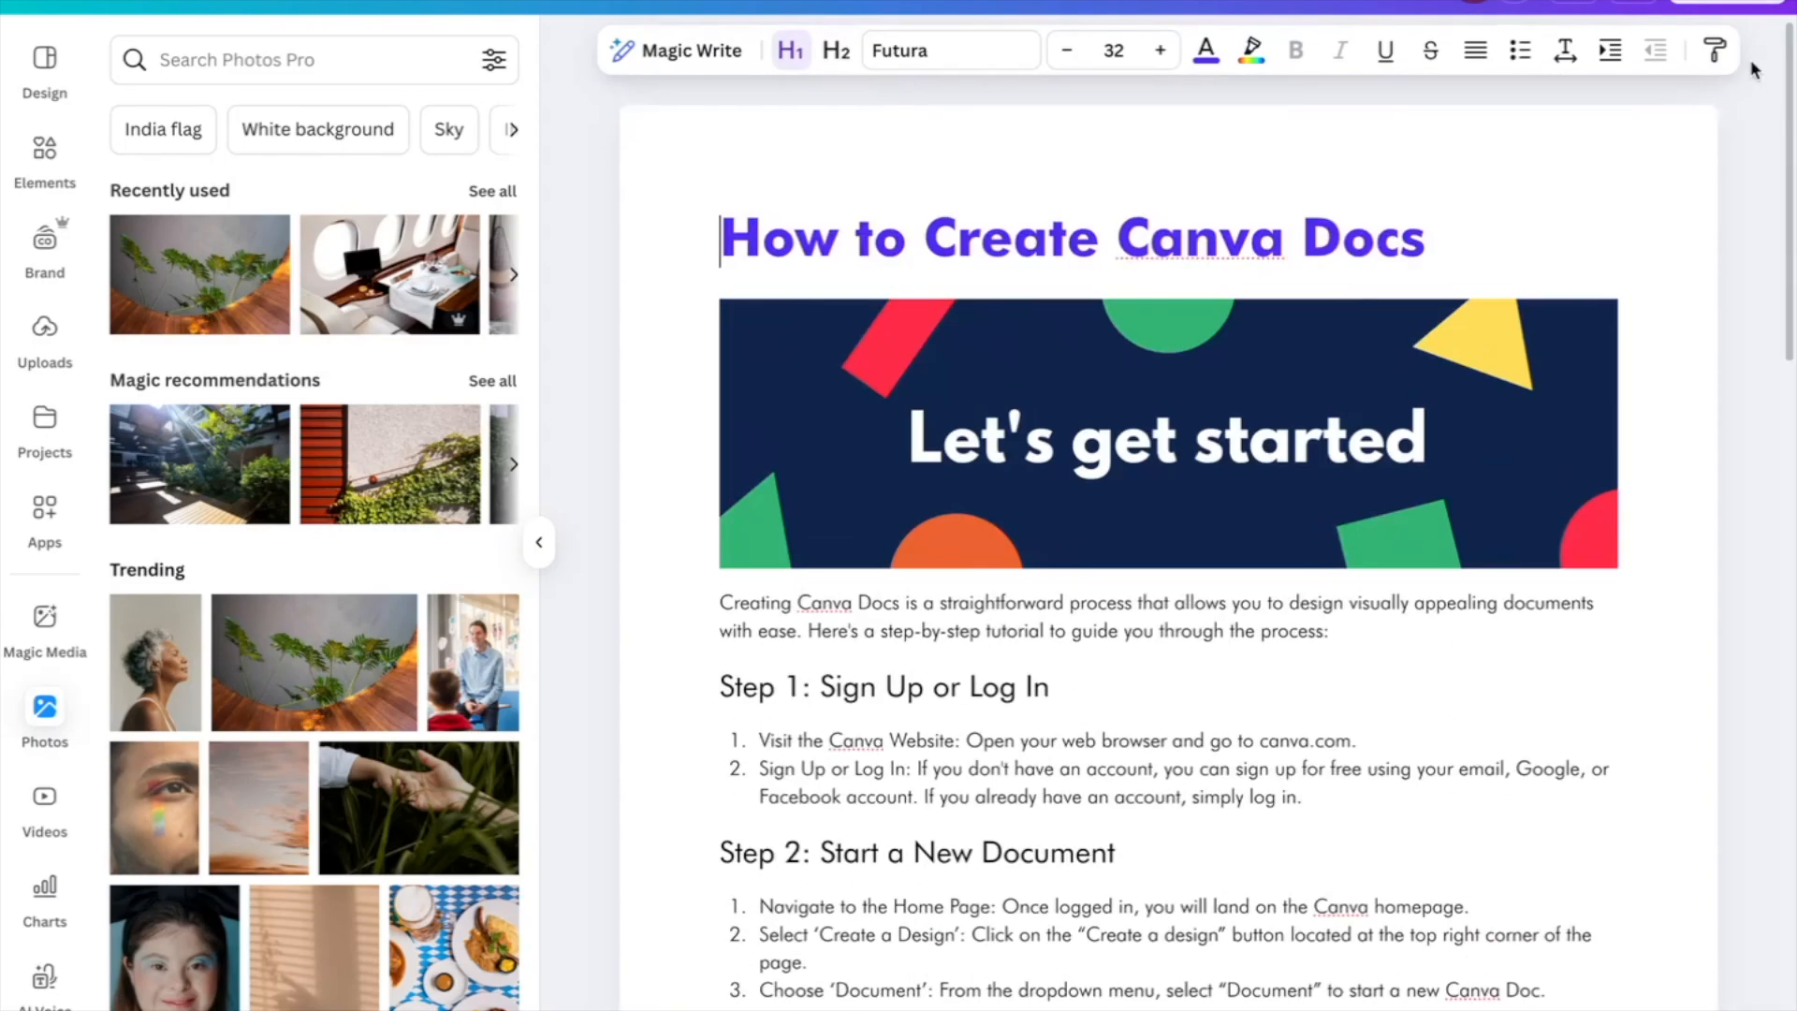
Create and copy a public view link for the doc from the Share menu
{"action": "left_click", "coordinate": [1730, 2]}
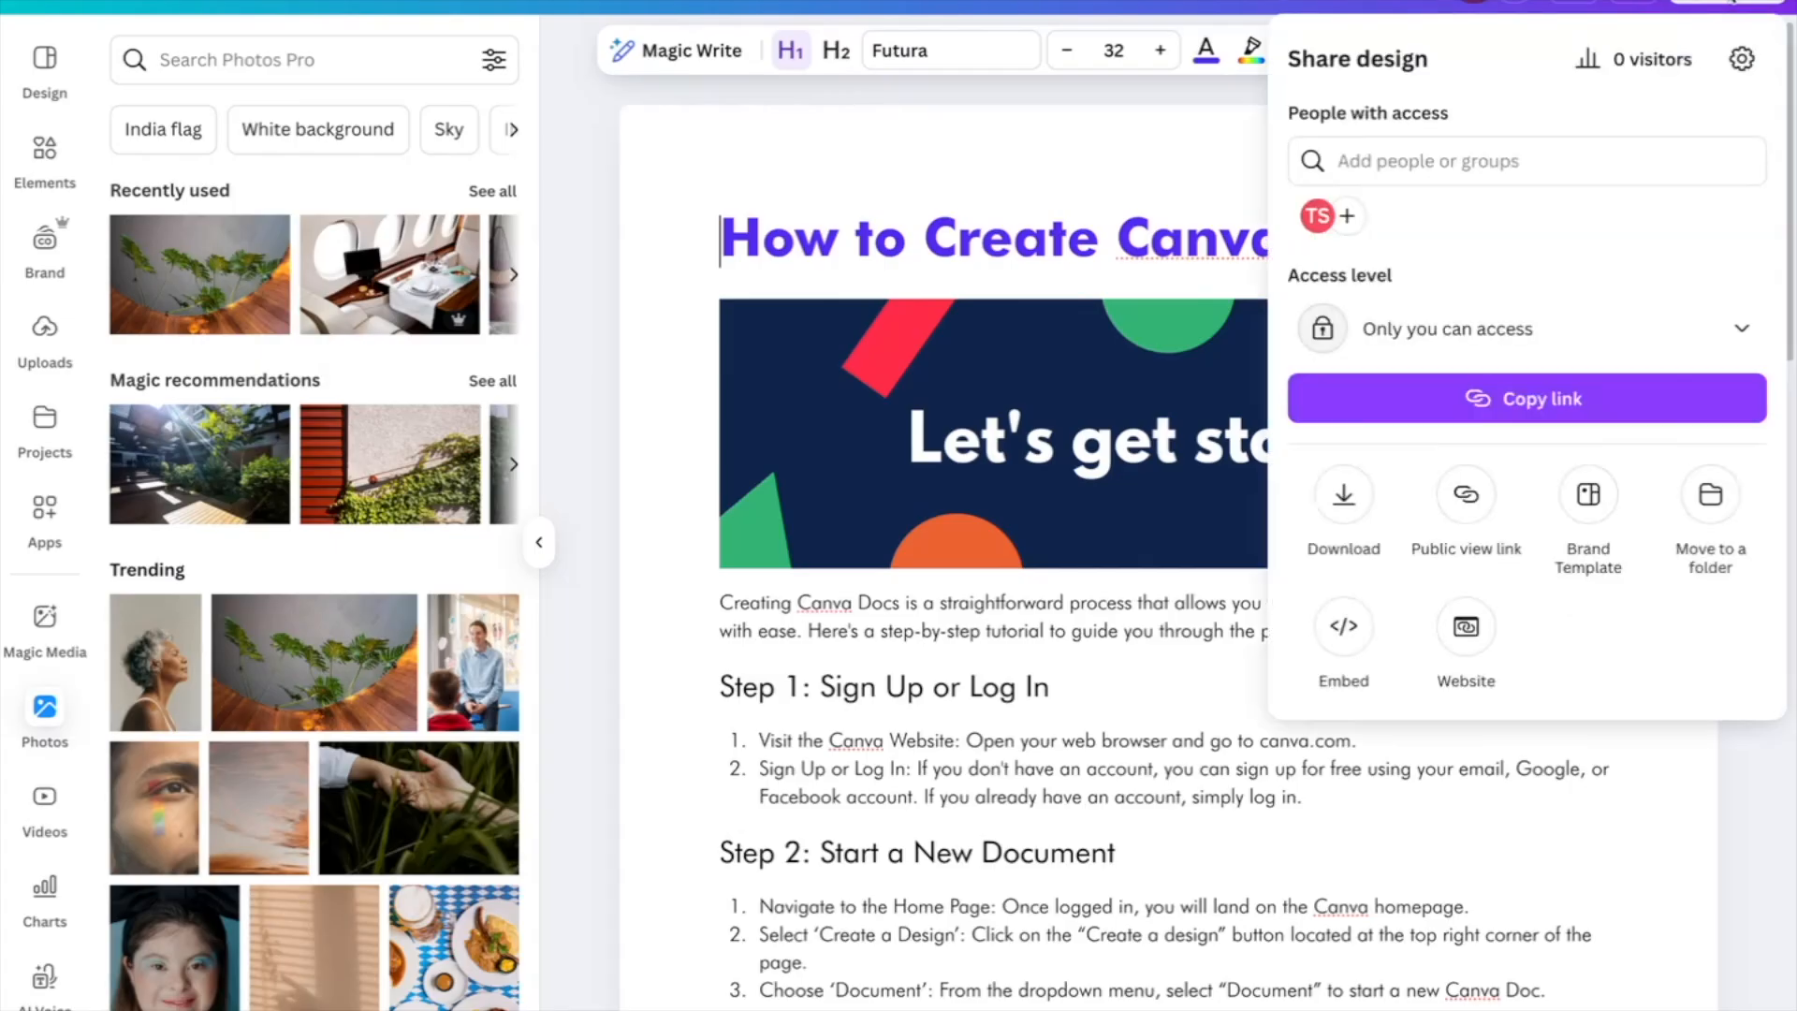
{"action": "left_click", "coordinate": [1466, 494]}
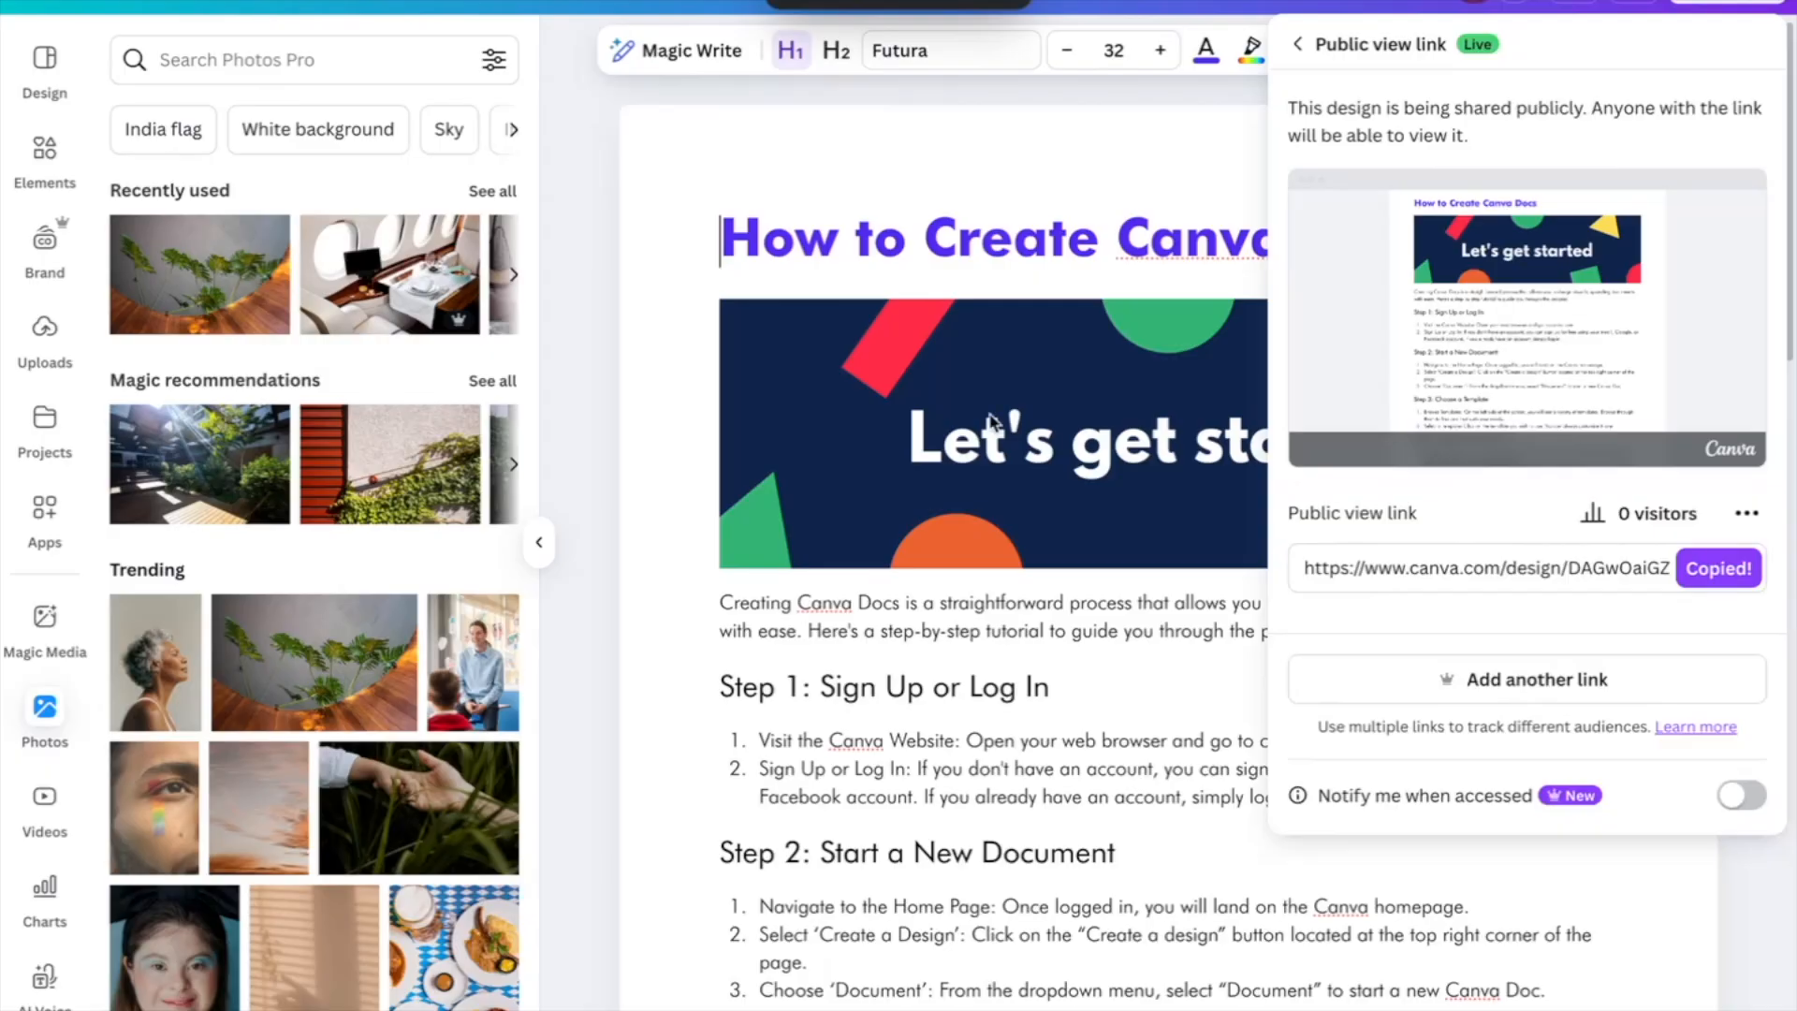
Load the copied public link in a new browser tab and scroll the read-only view
{"action": "left_click", "coordinate": [412, 4]}
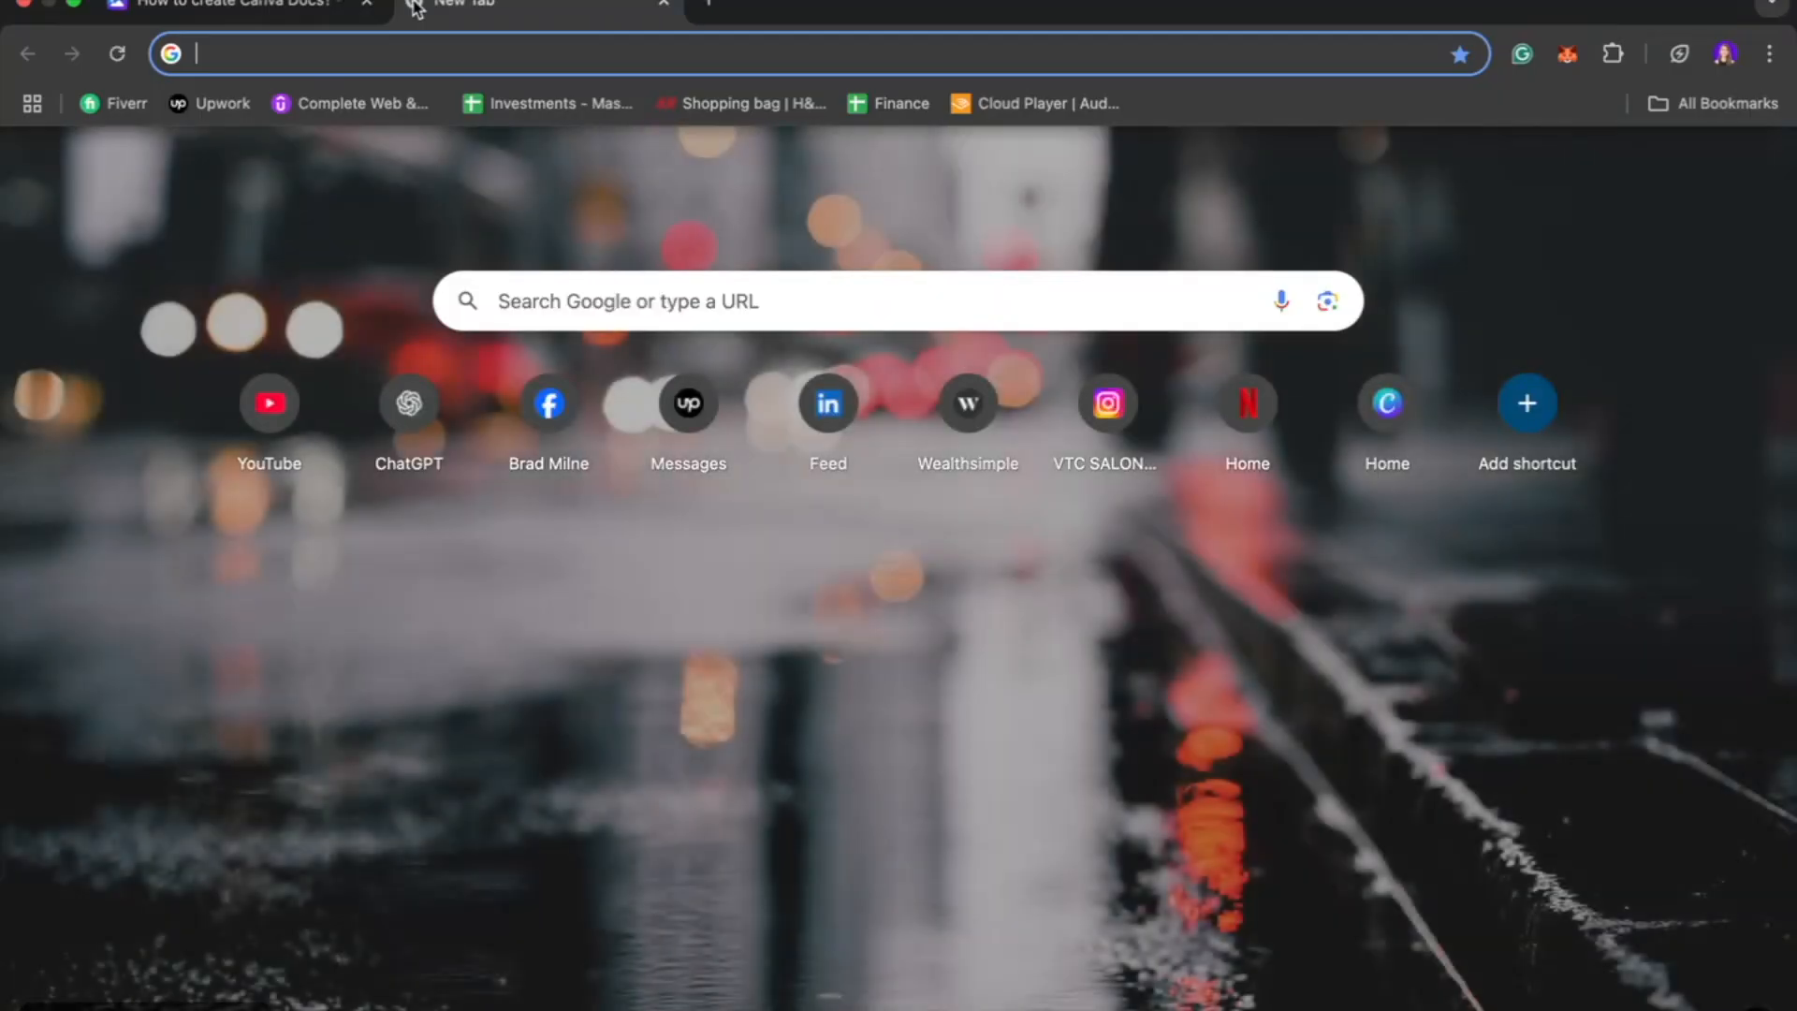
{"action": "key", "text": "super+v"}
{"action": "key", "text": "Return"}
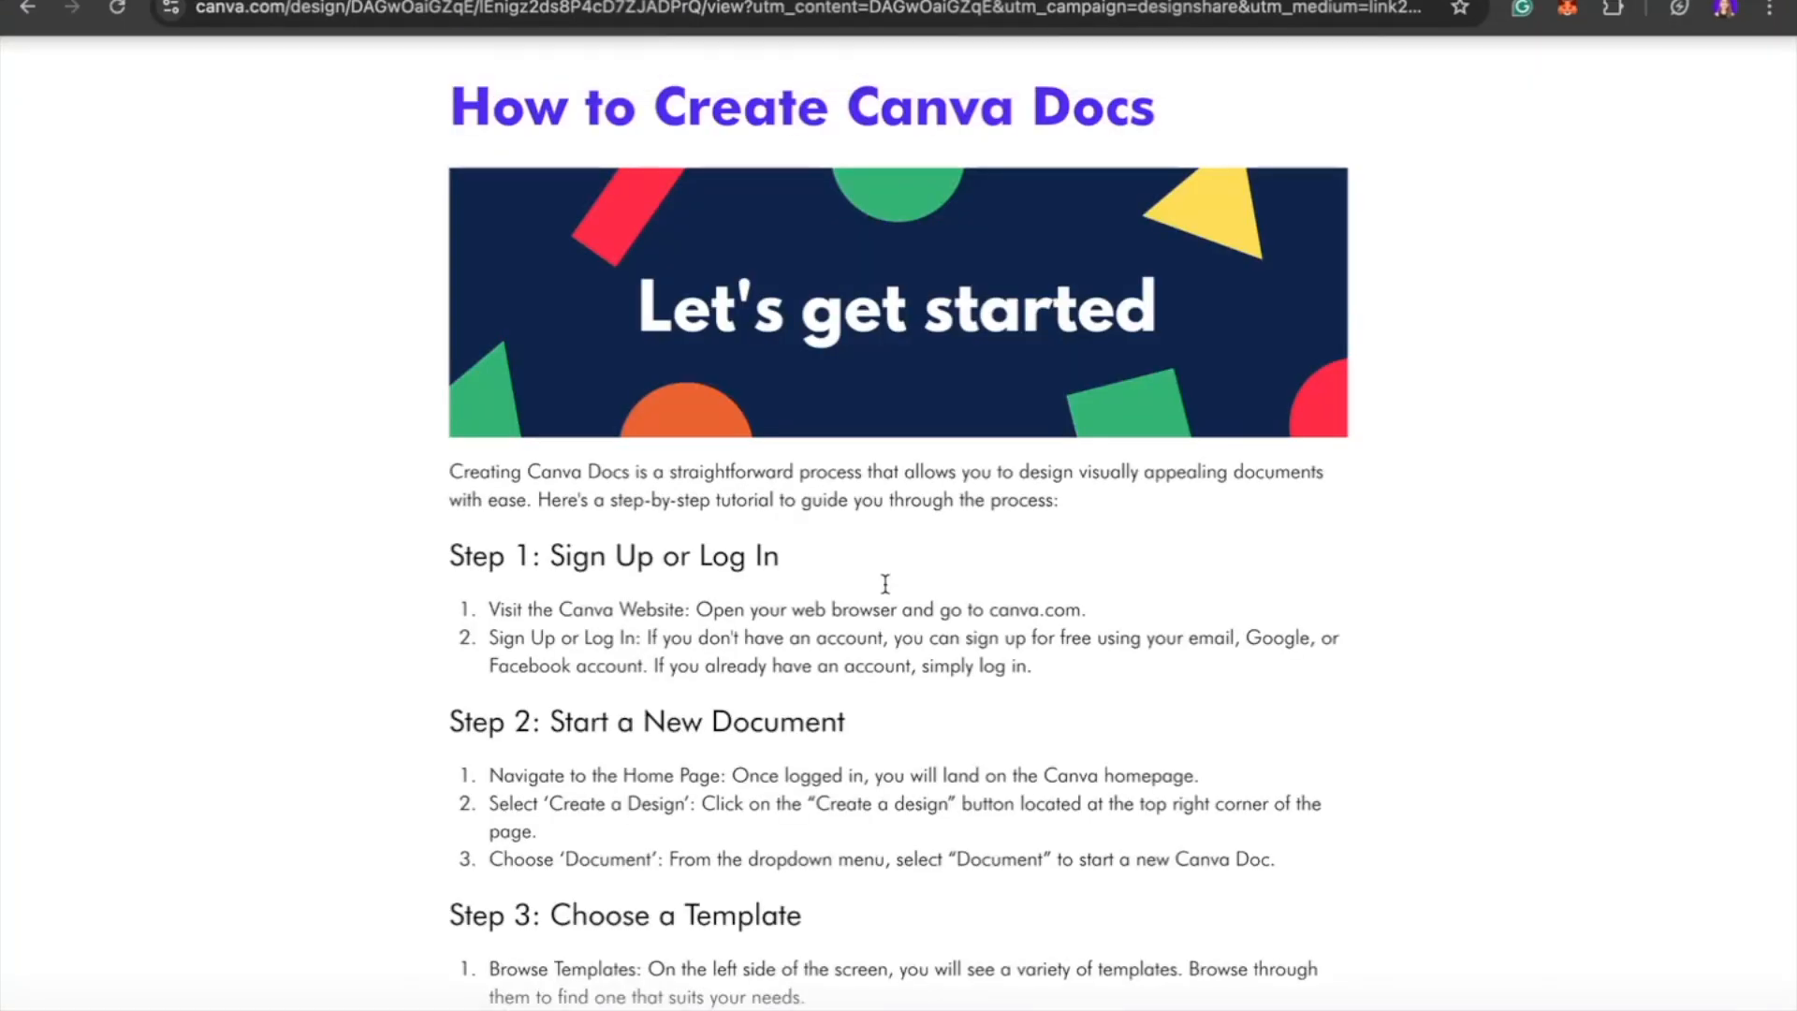
{"action": "scroll", "coordinate": [1034, 502], "scroll_direction": "down", "scroll_amount": 10}
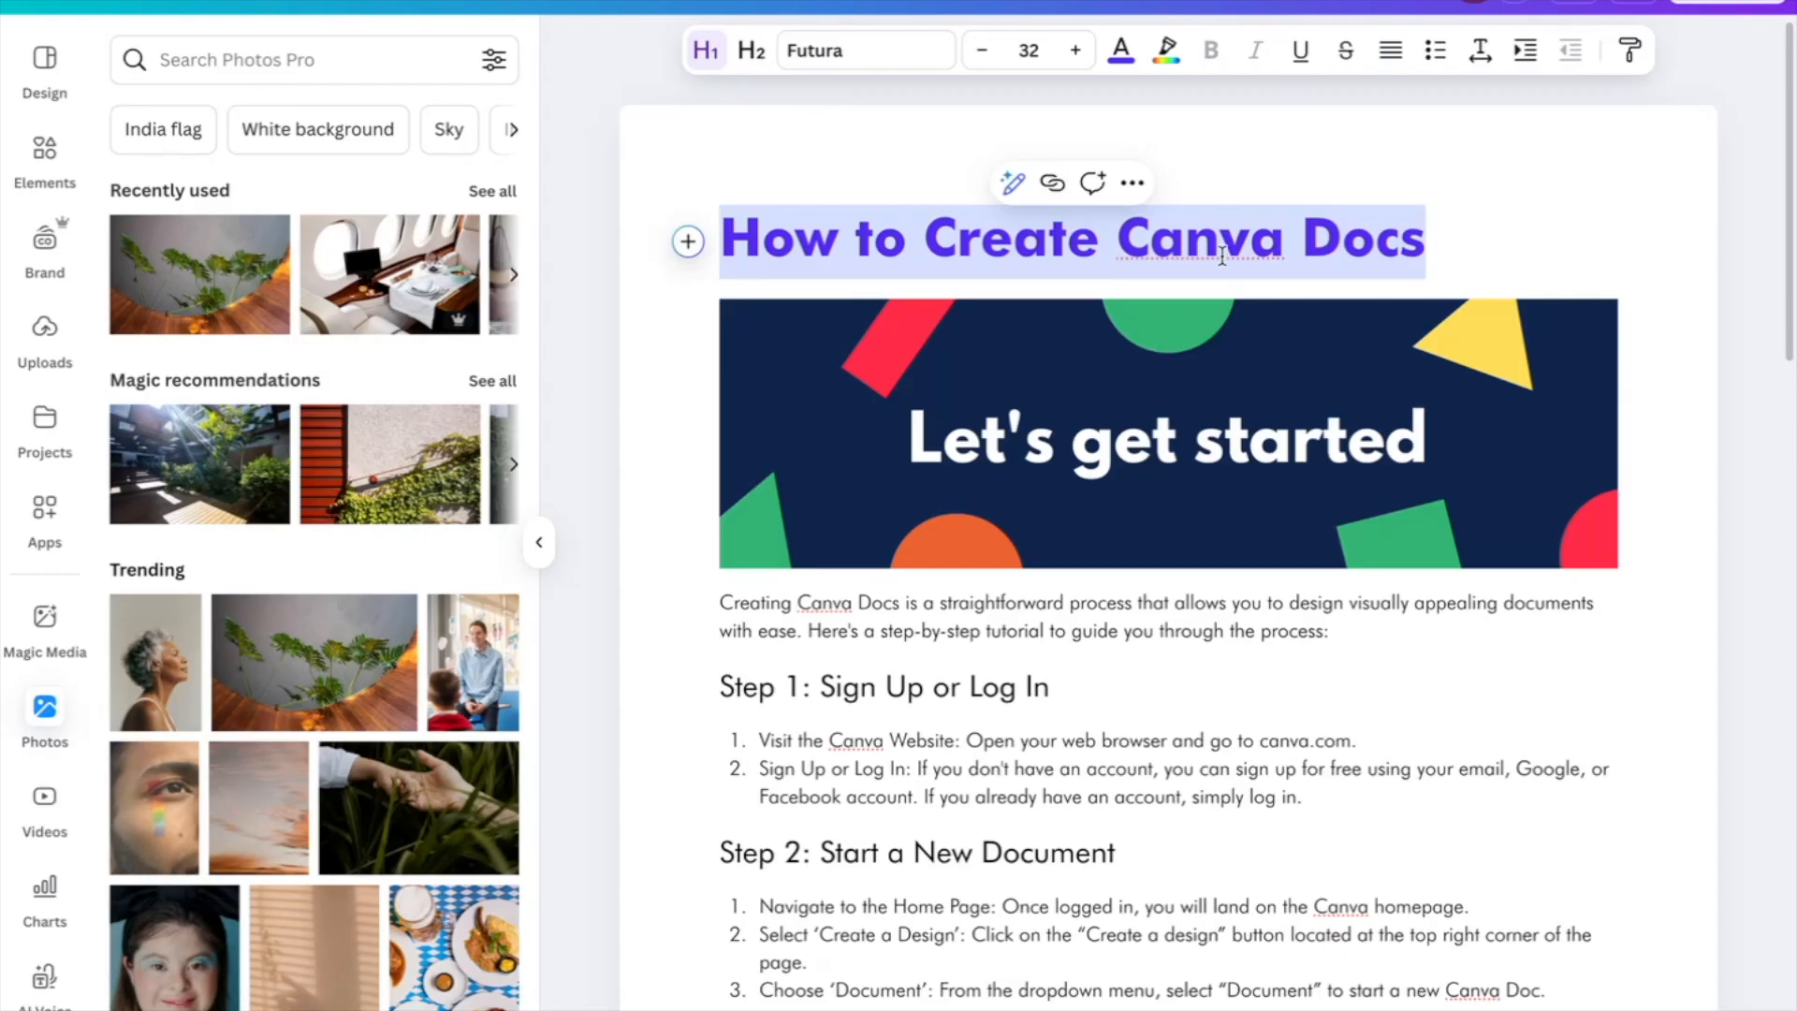
Post the comment "Hey, can you review the headline?" on the title, then close the comments panel
{"action": "left_click", "coordinate": [1093, 184]}
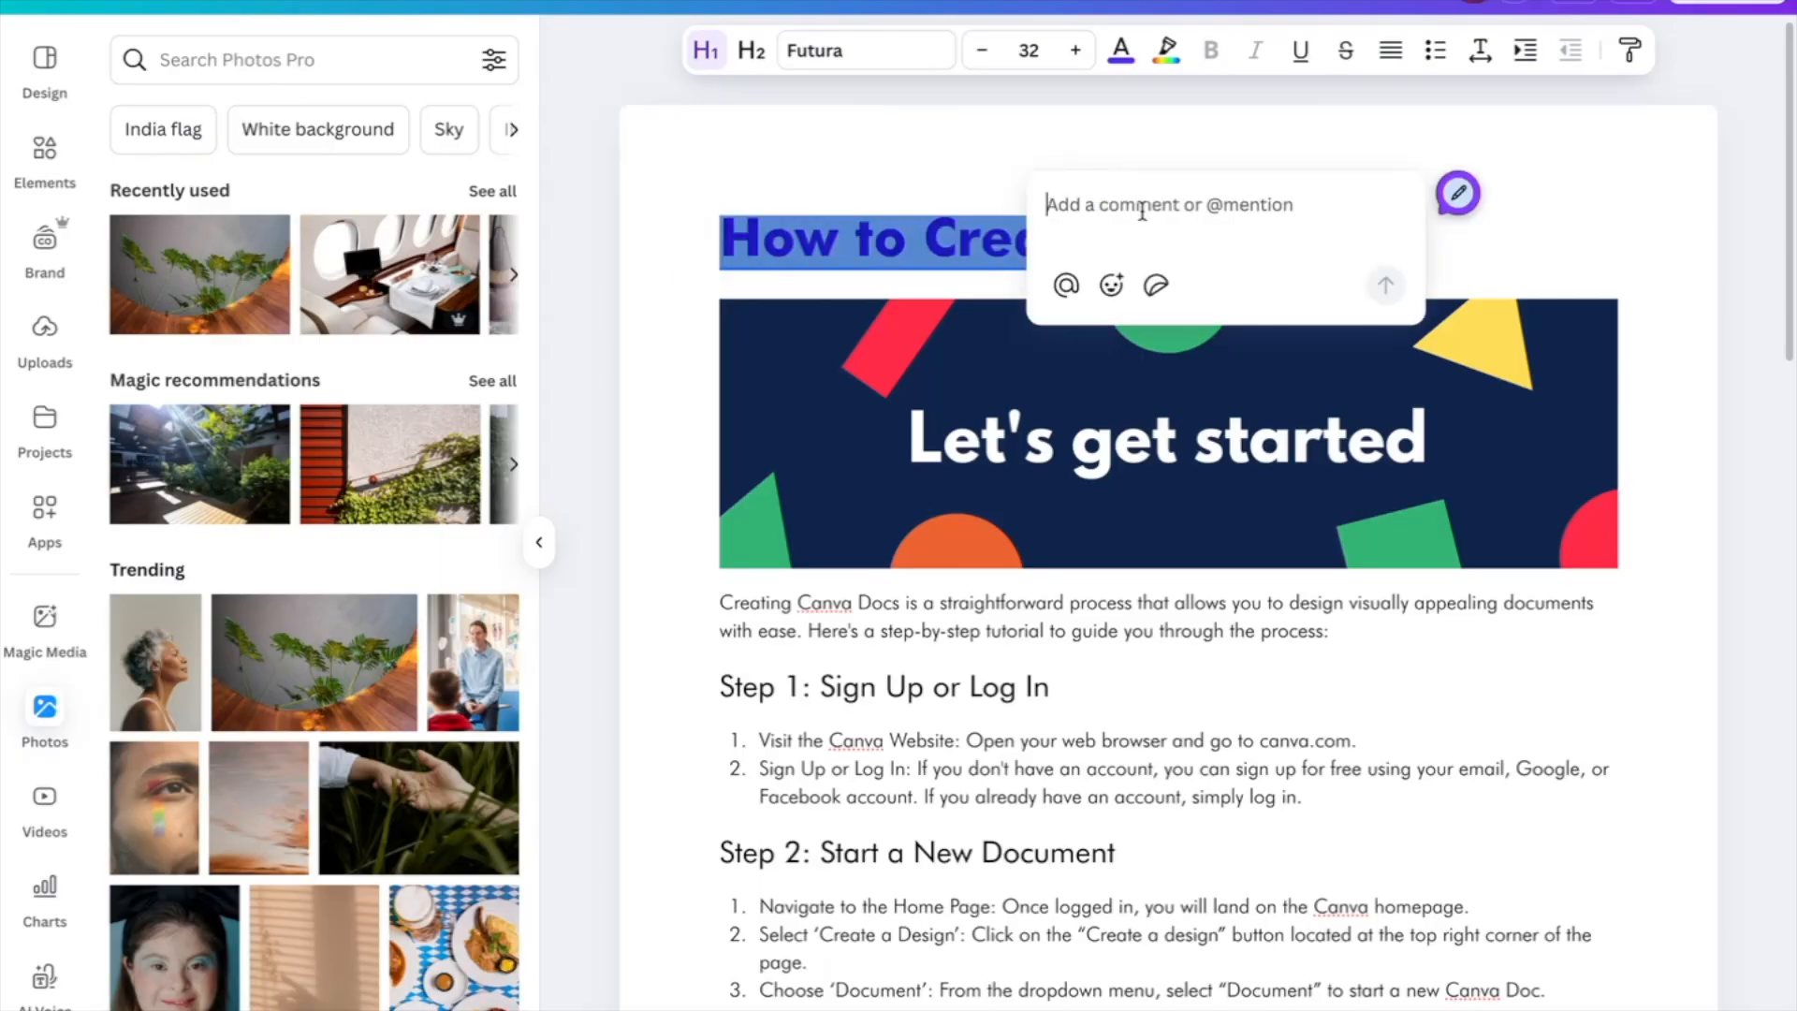
{"action": "type", "text": "H"}
{"action": "type", "text": "y,"}
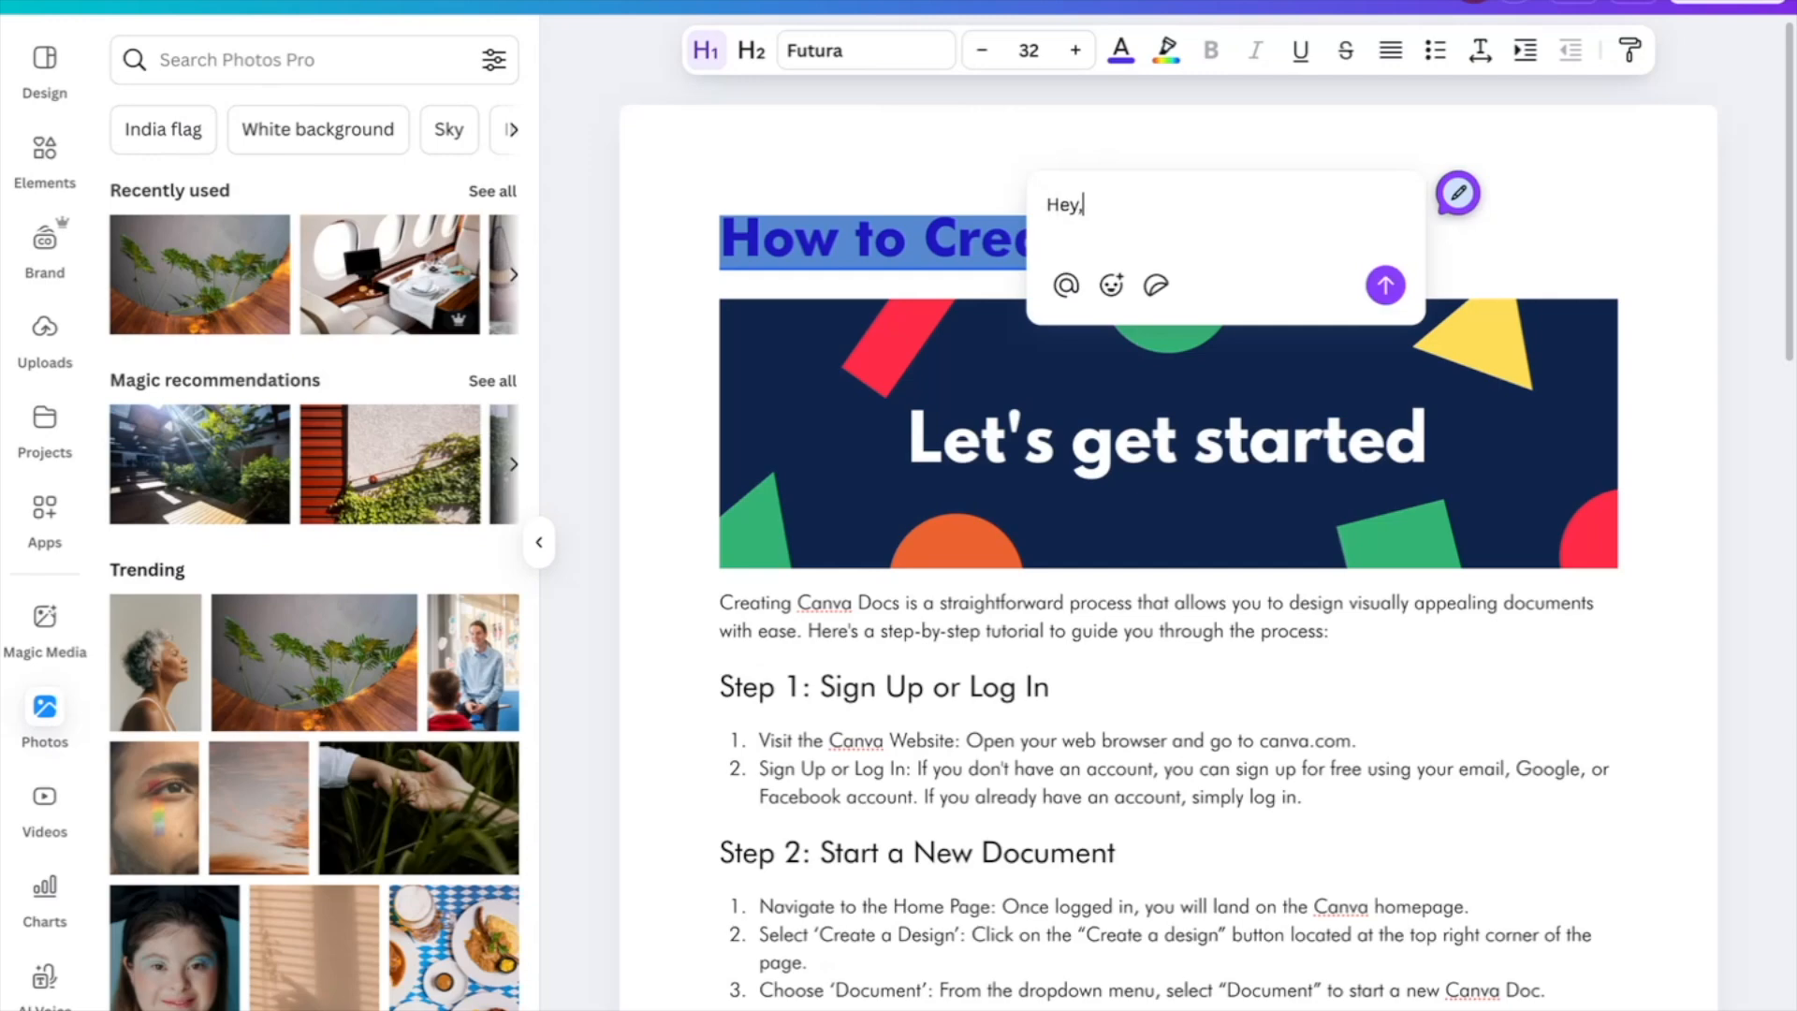
{"action": "type", "text": " can you review the headline?"}
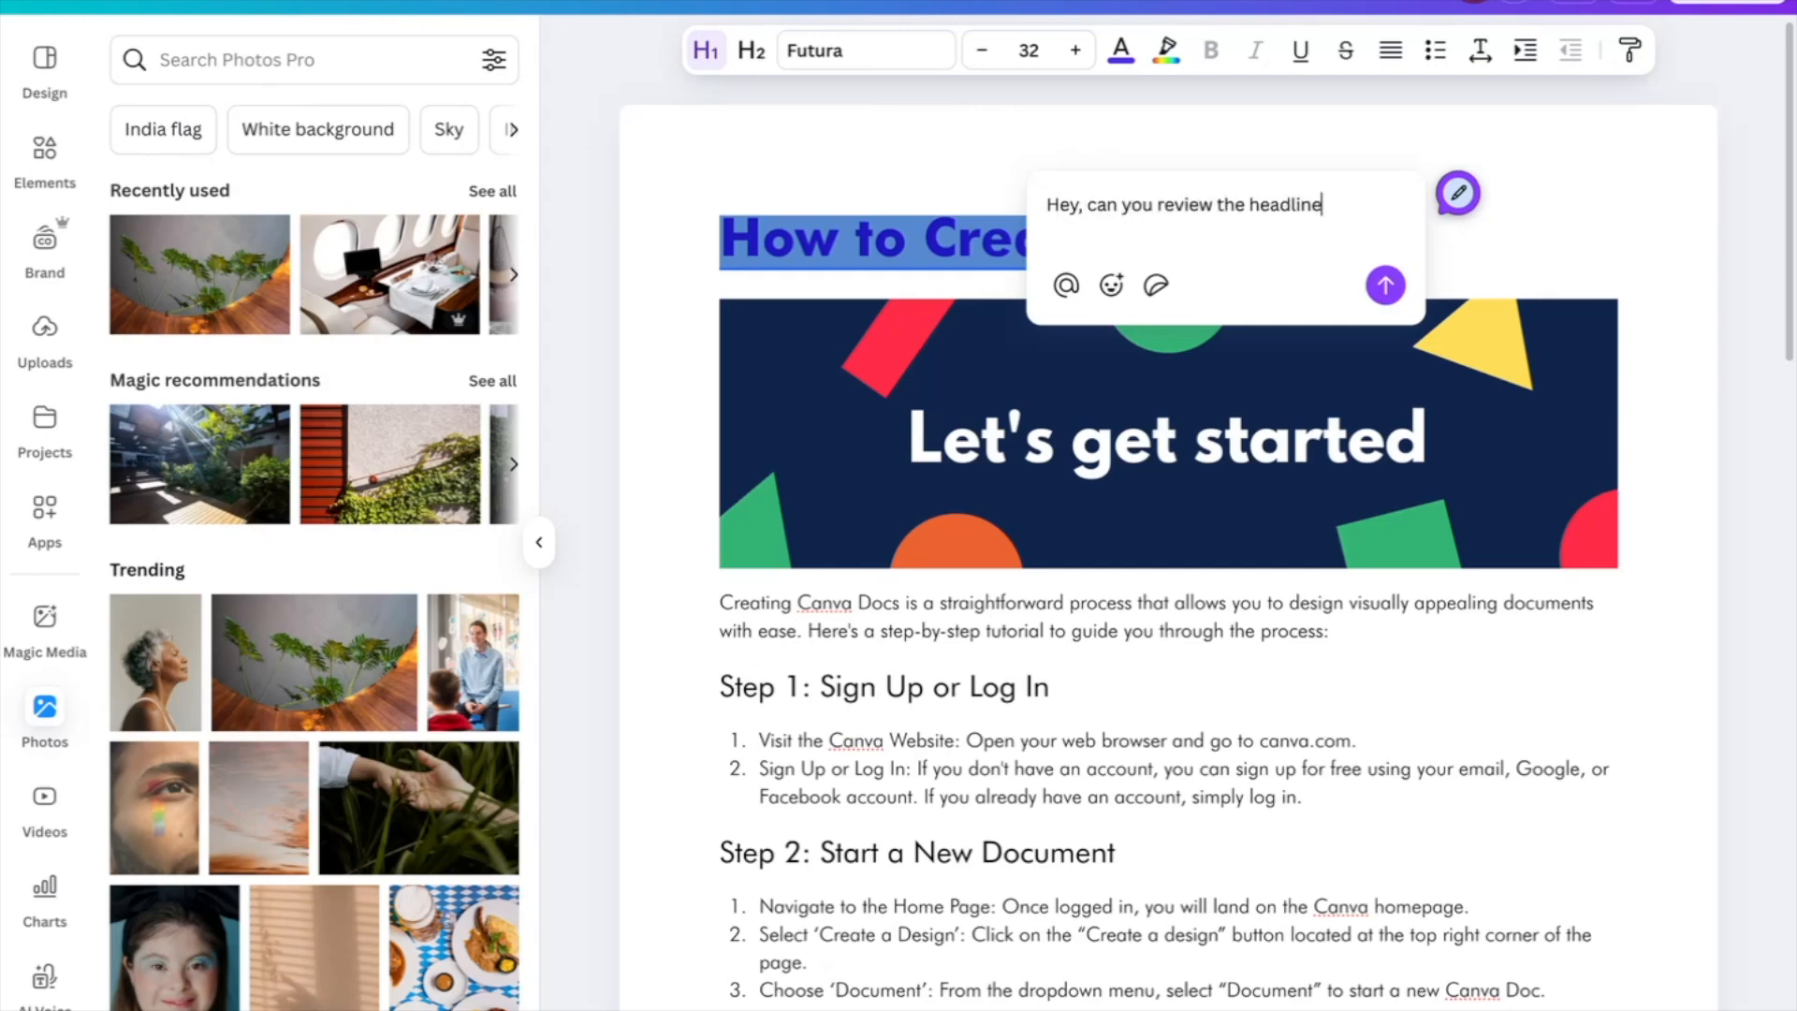
{"action": "left_click", "coordinate": [1385, 285]}
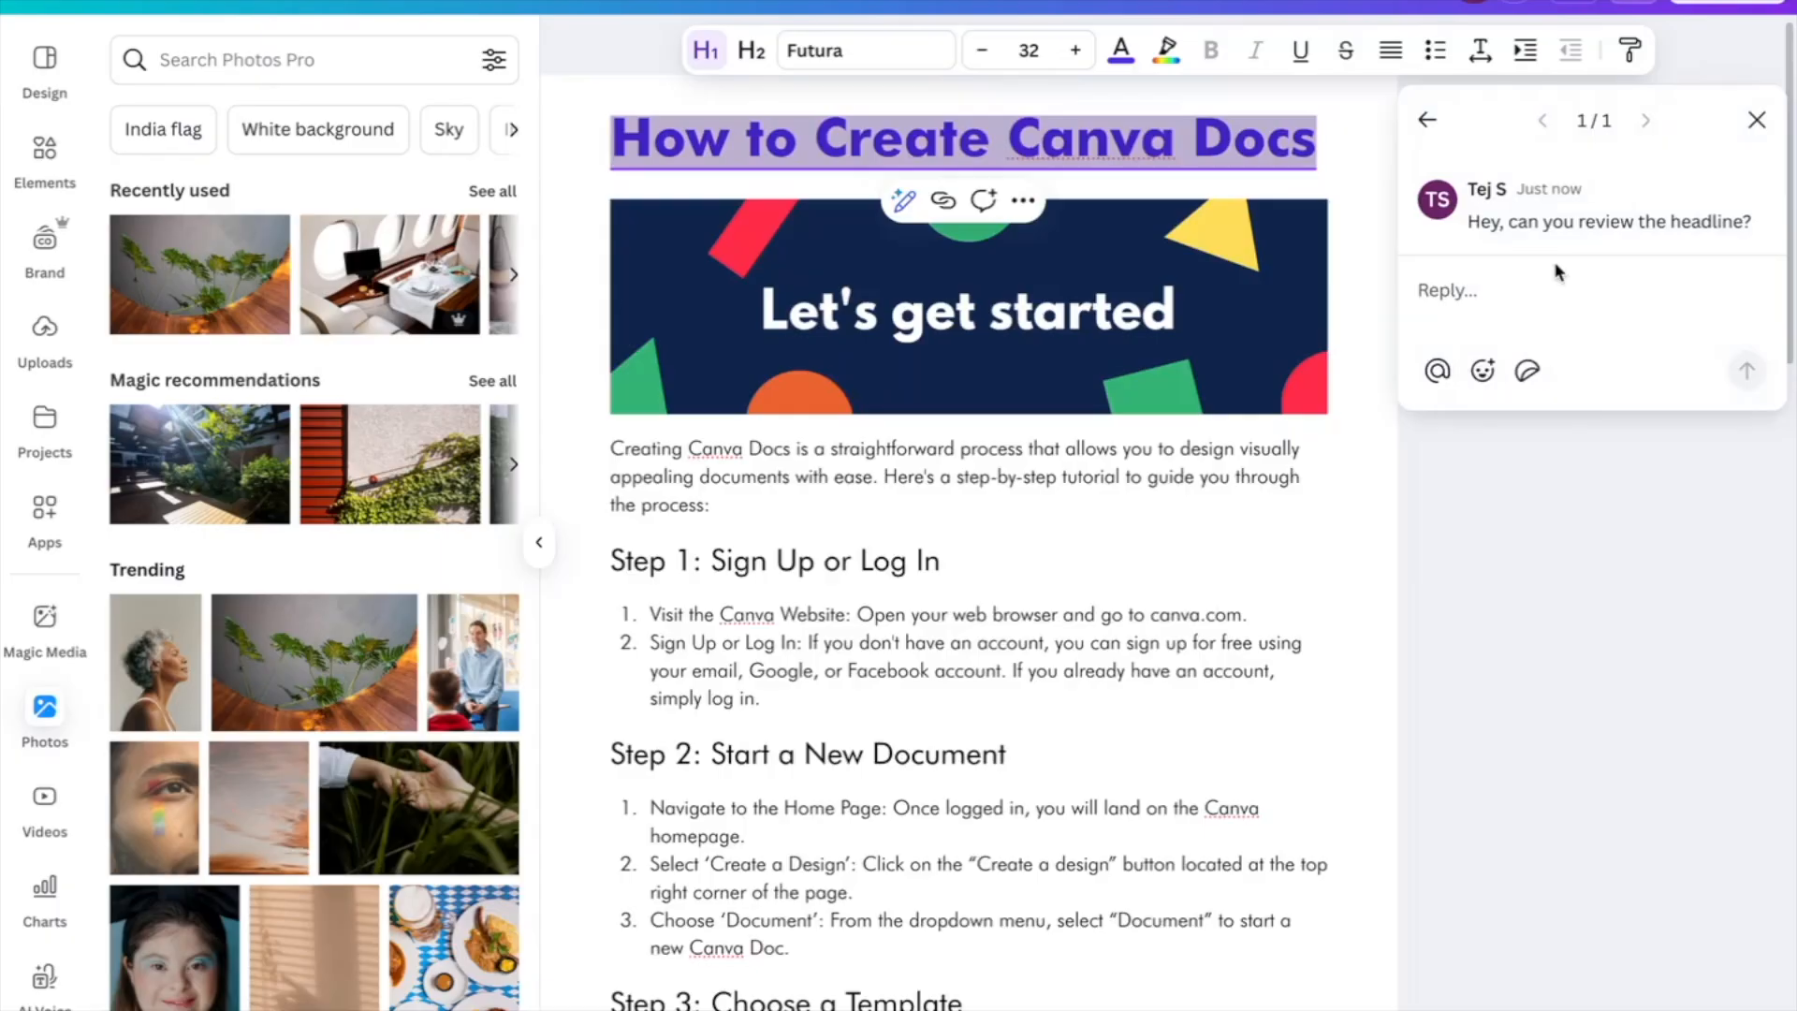
{"action": "left_click", "coordinate": [1493, 296]}
{"action": "left_click", "coordinate": [1755, 120]}
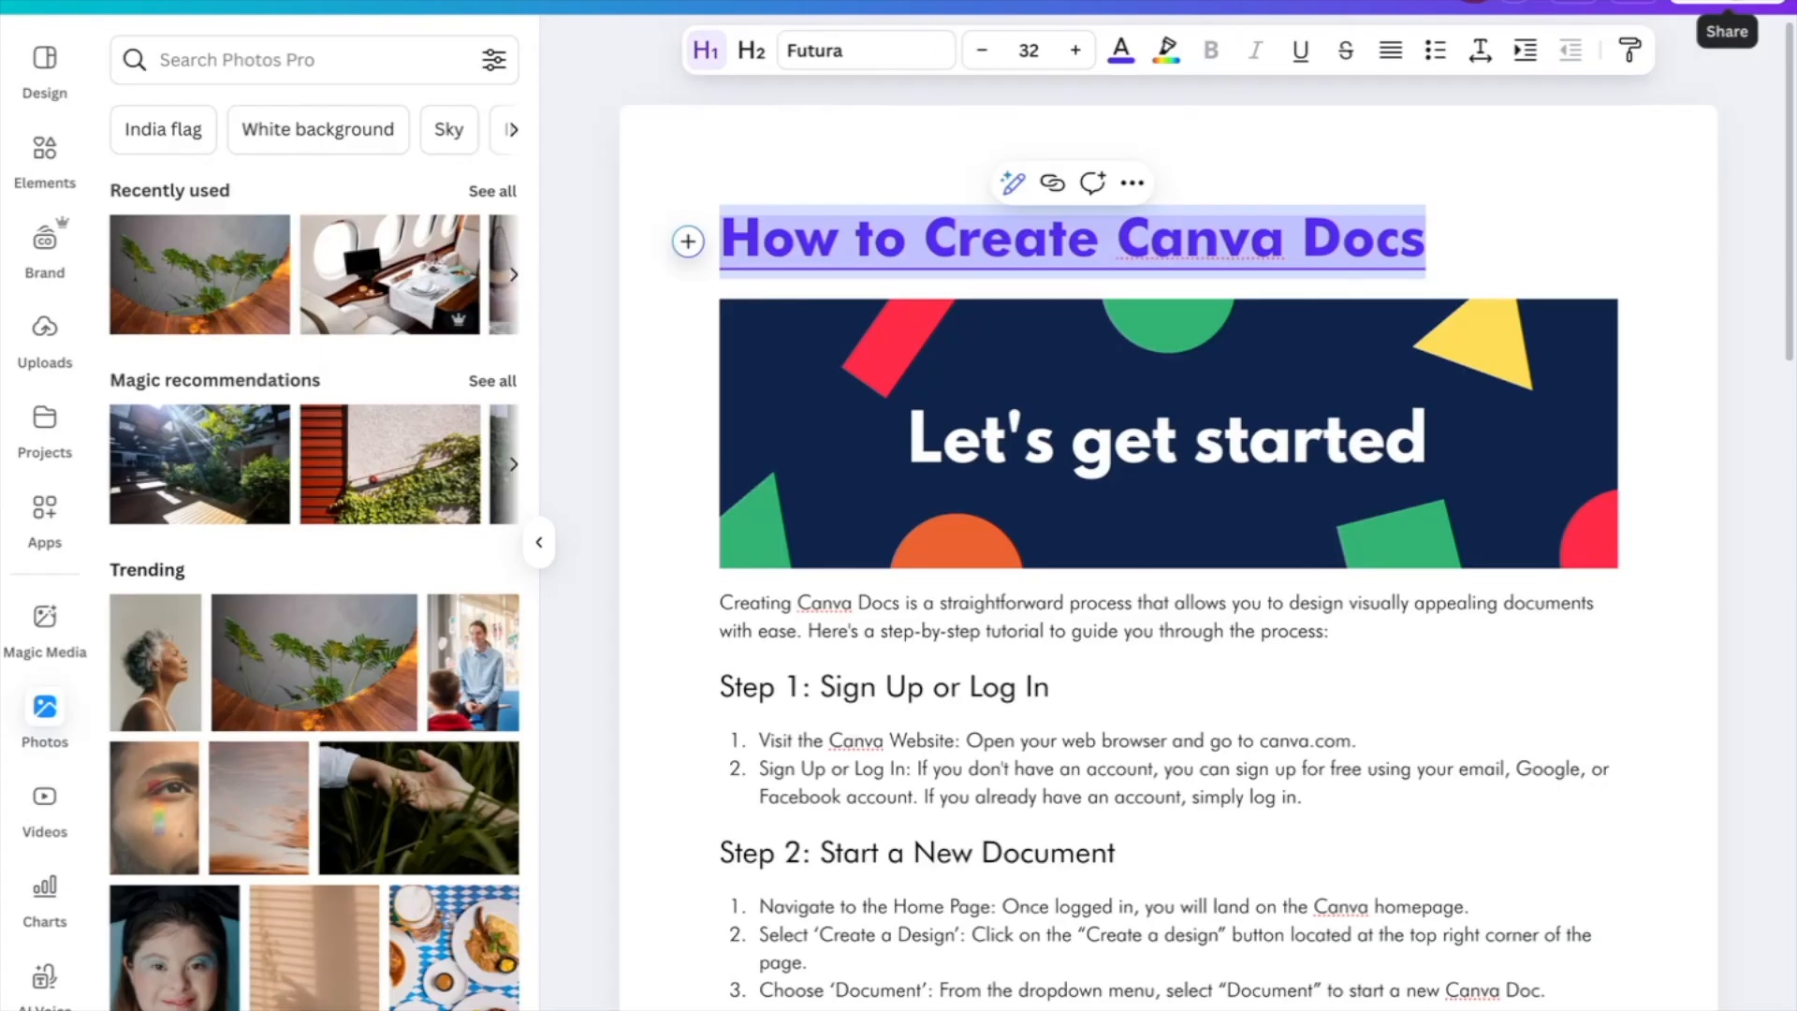
Download the doc as a PDF Standard file at A4 page size and scroll through it
{"action": "left_click", "coordinate": [1726, 3]}
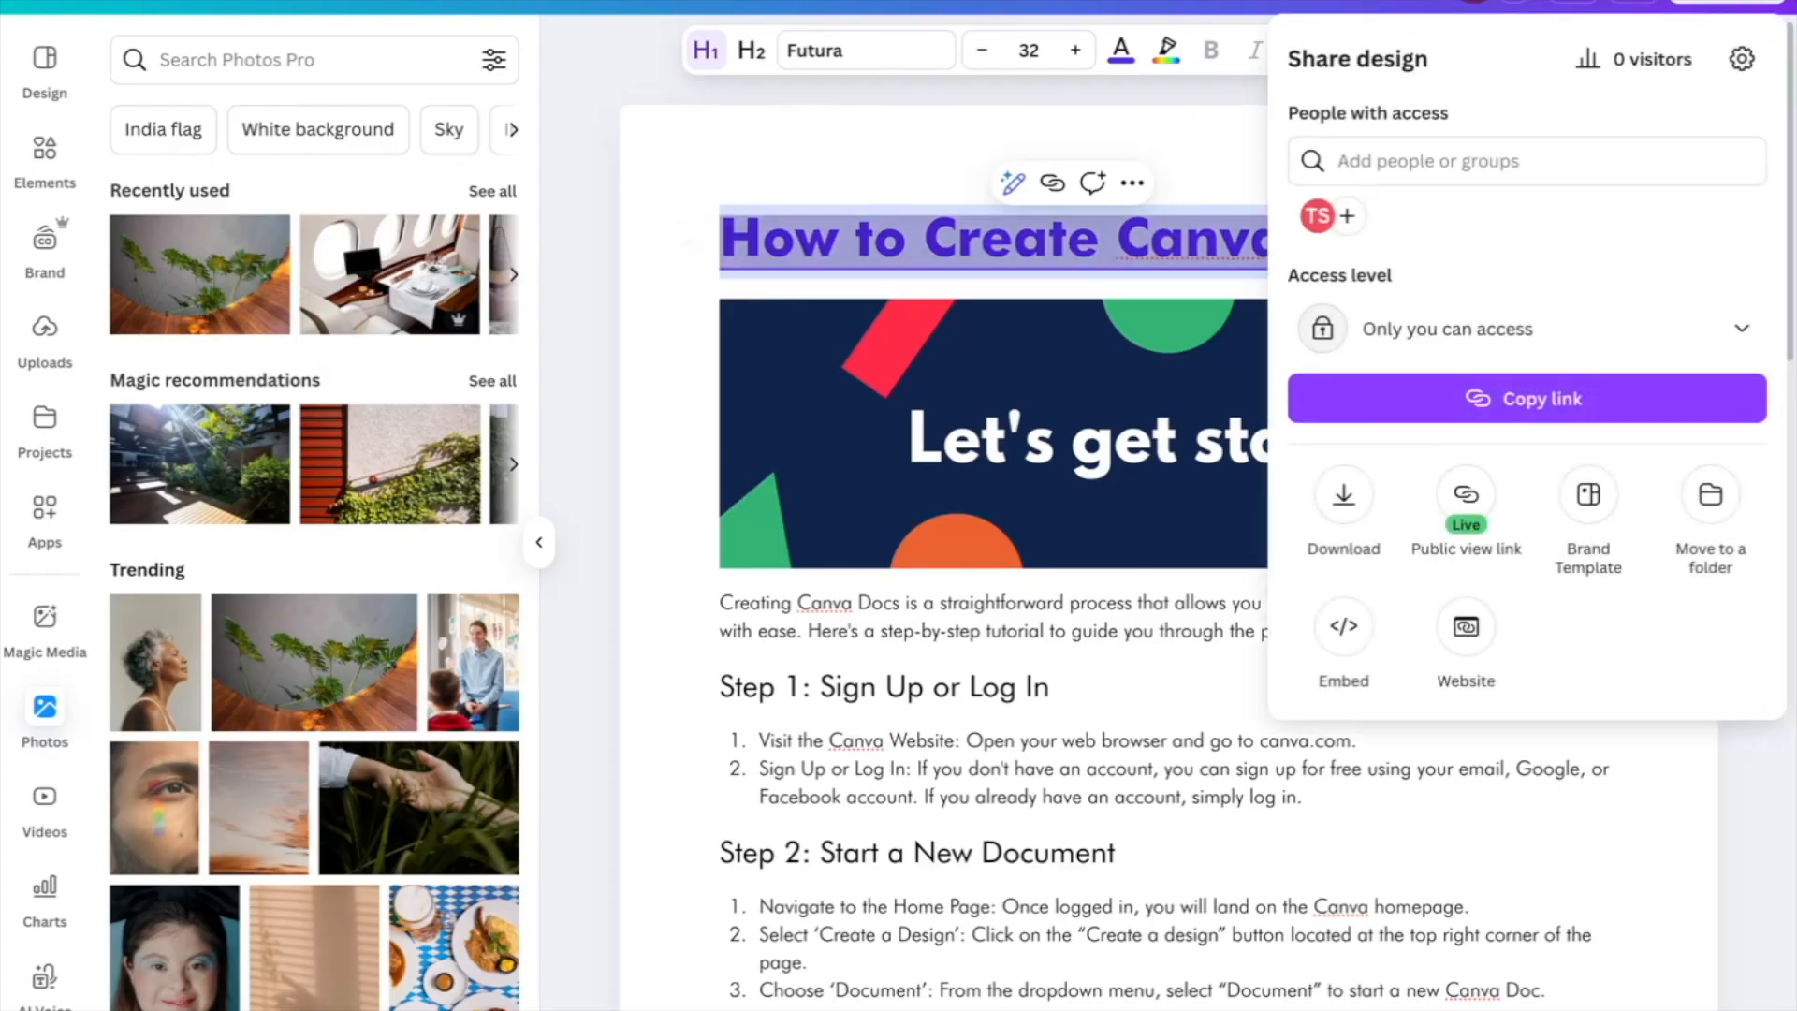
{"action": "left_click", "coordinate": [1345, 496]}
{"action": "left_click", "coordinate": [1447, 163]}
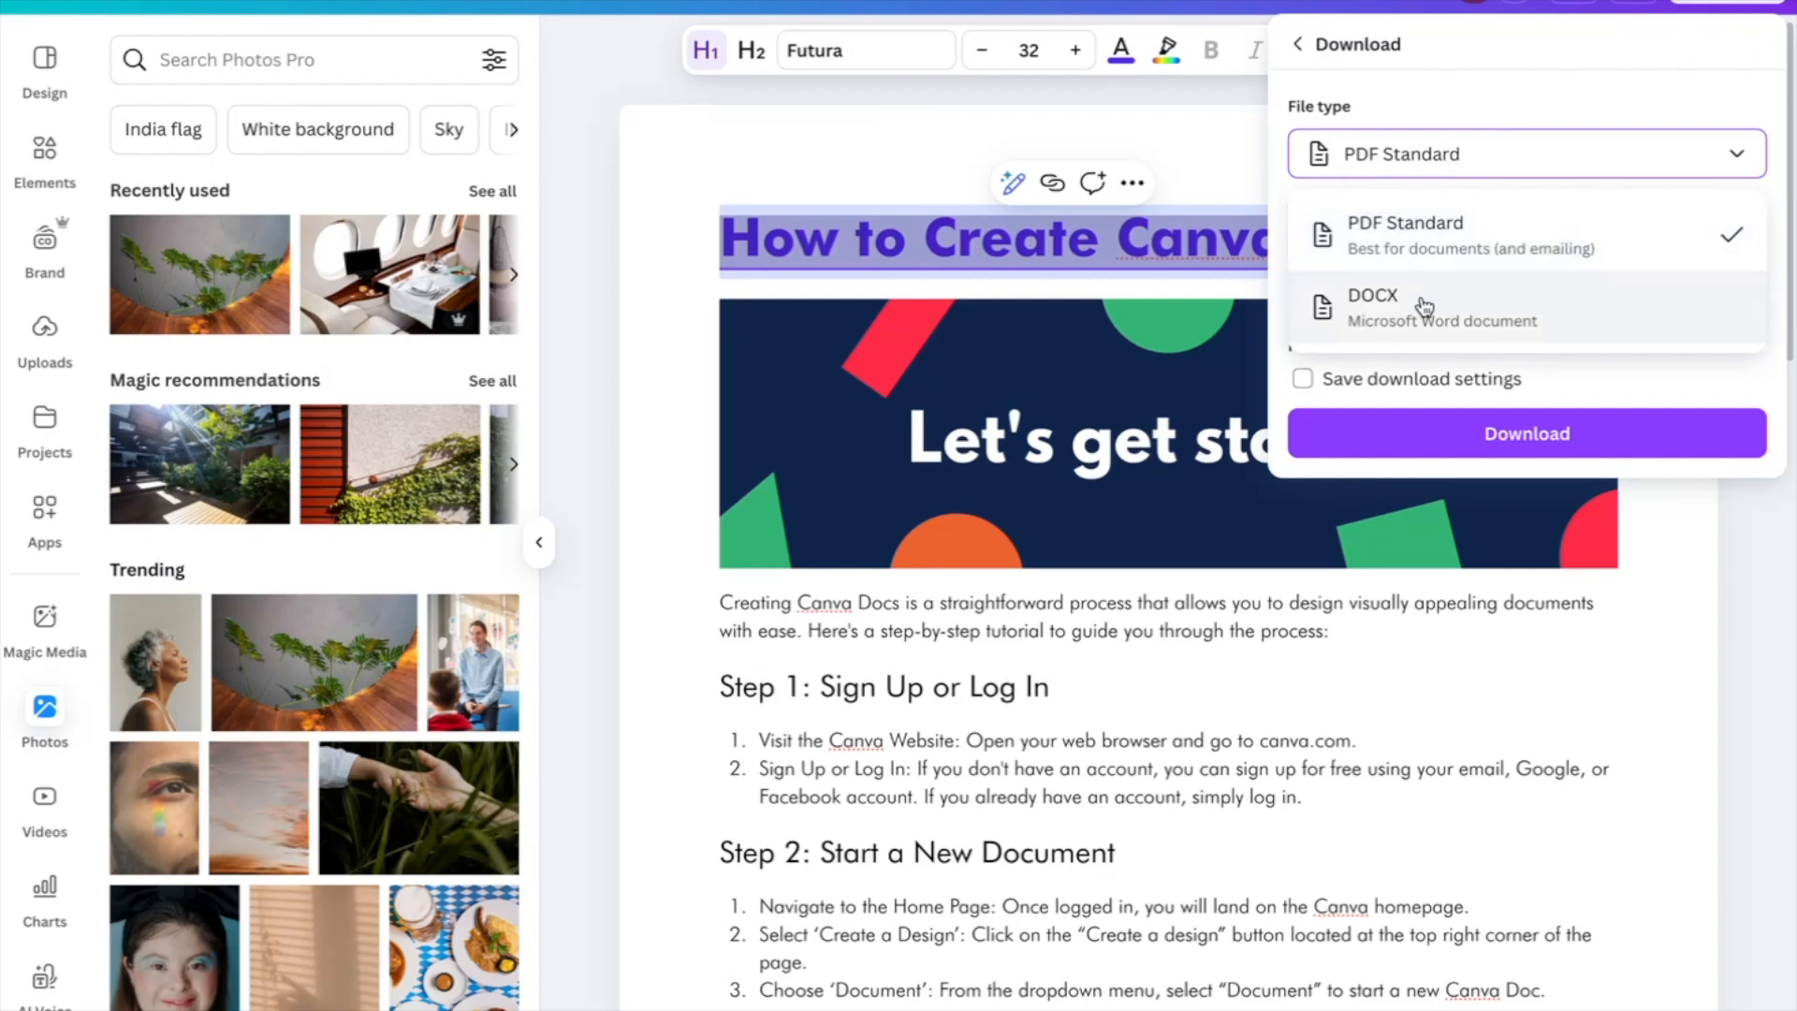
{"action": "left_click", "coordinate": [1540, 230]}
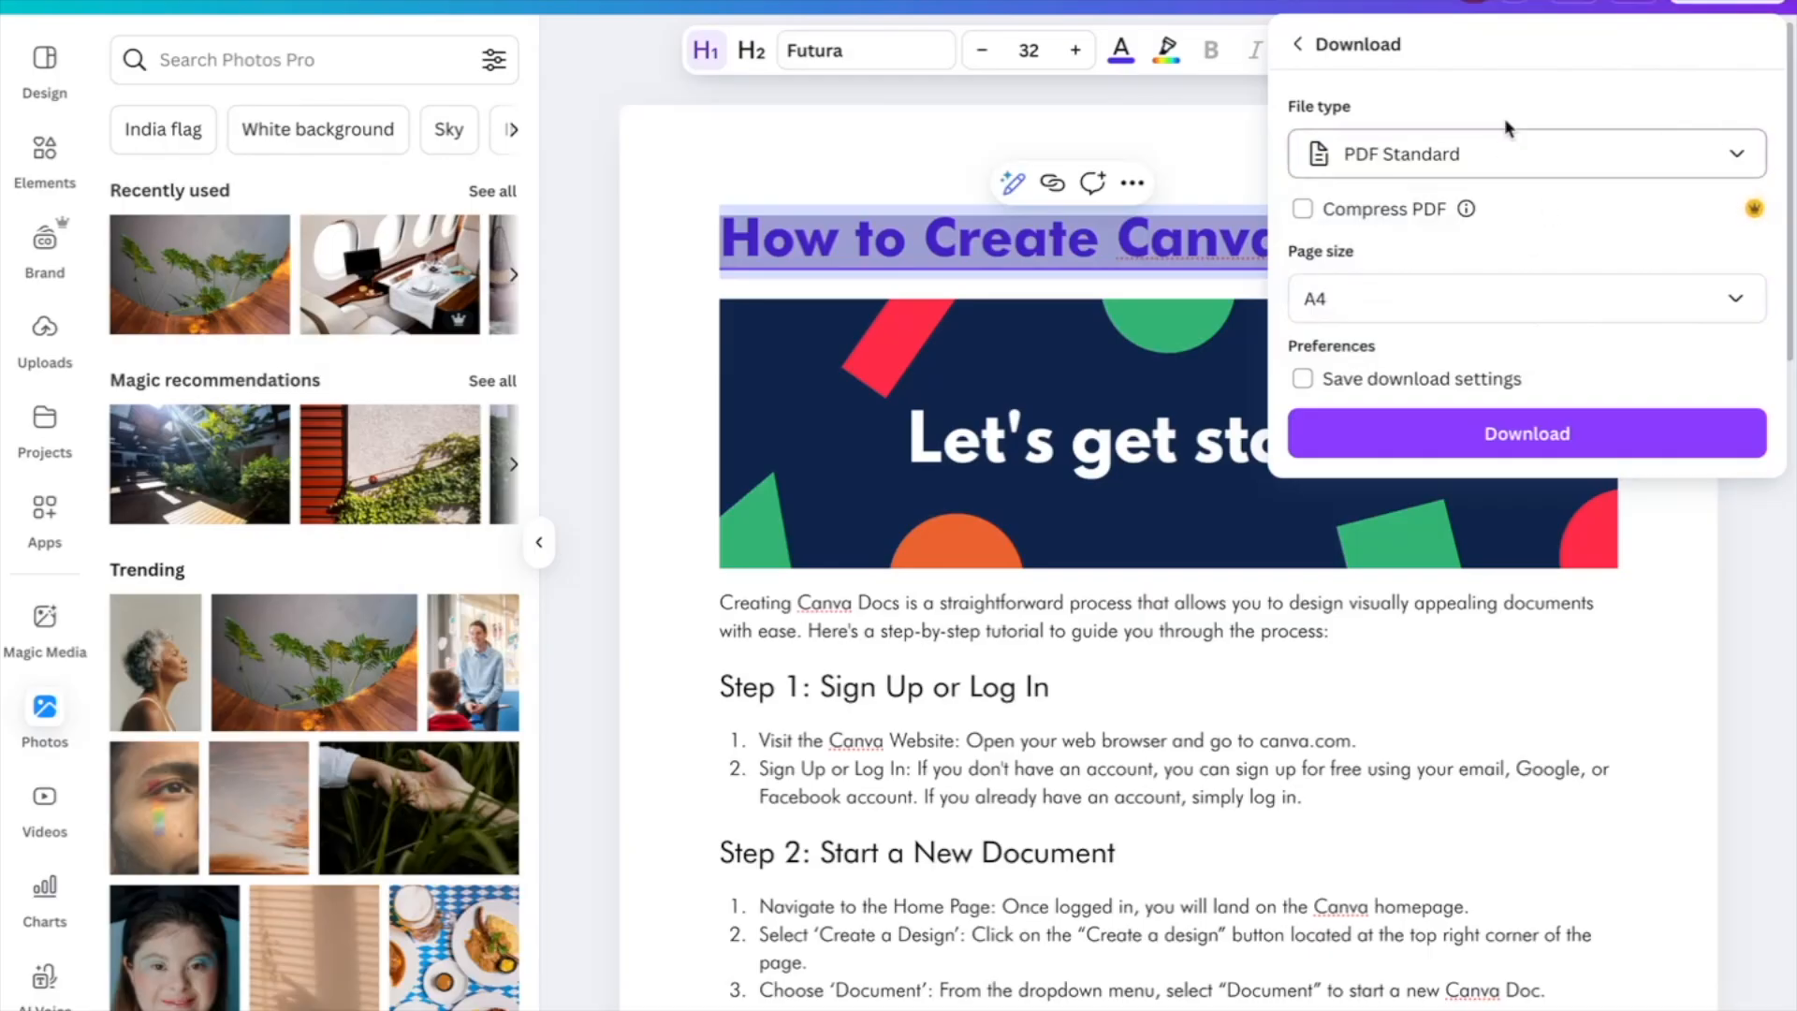
{"action": "left_click", "coordinate": [1404, 293]}
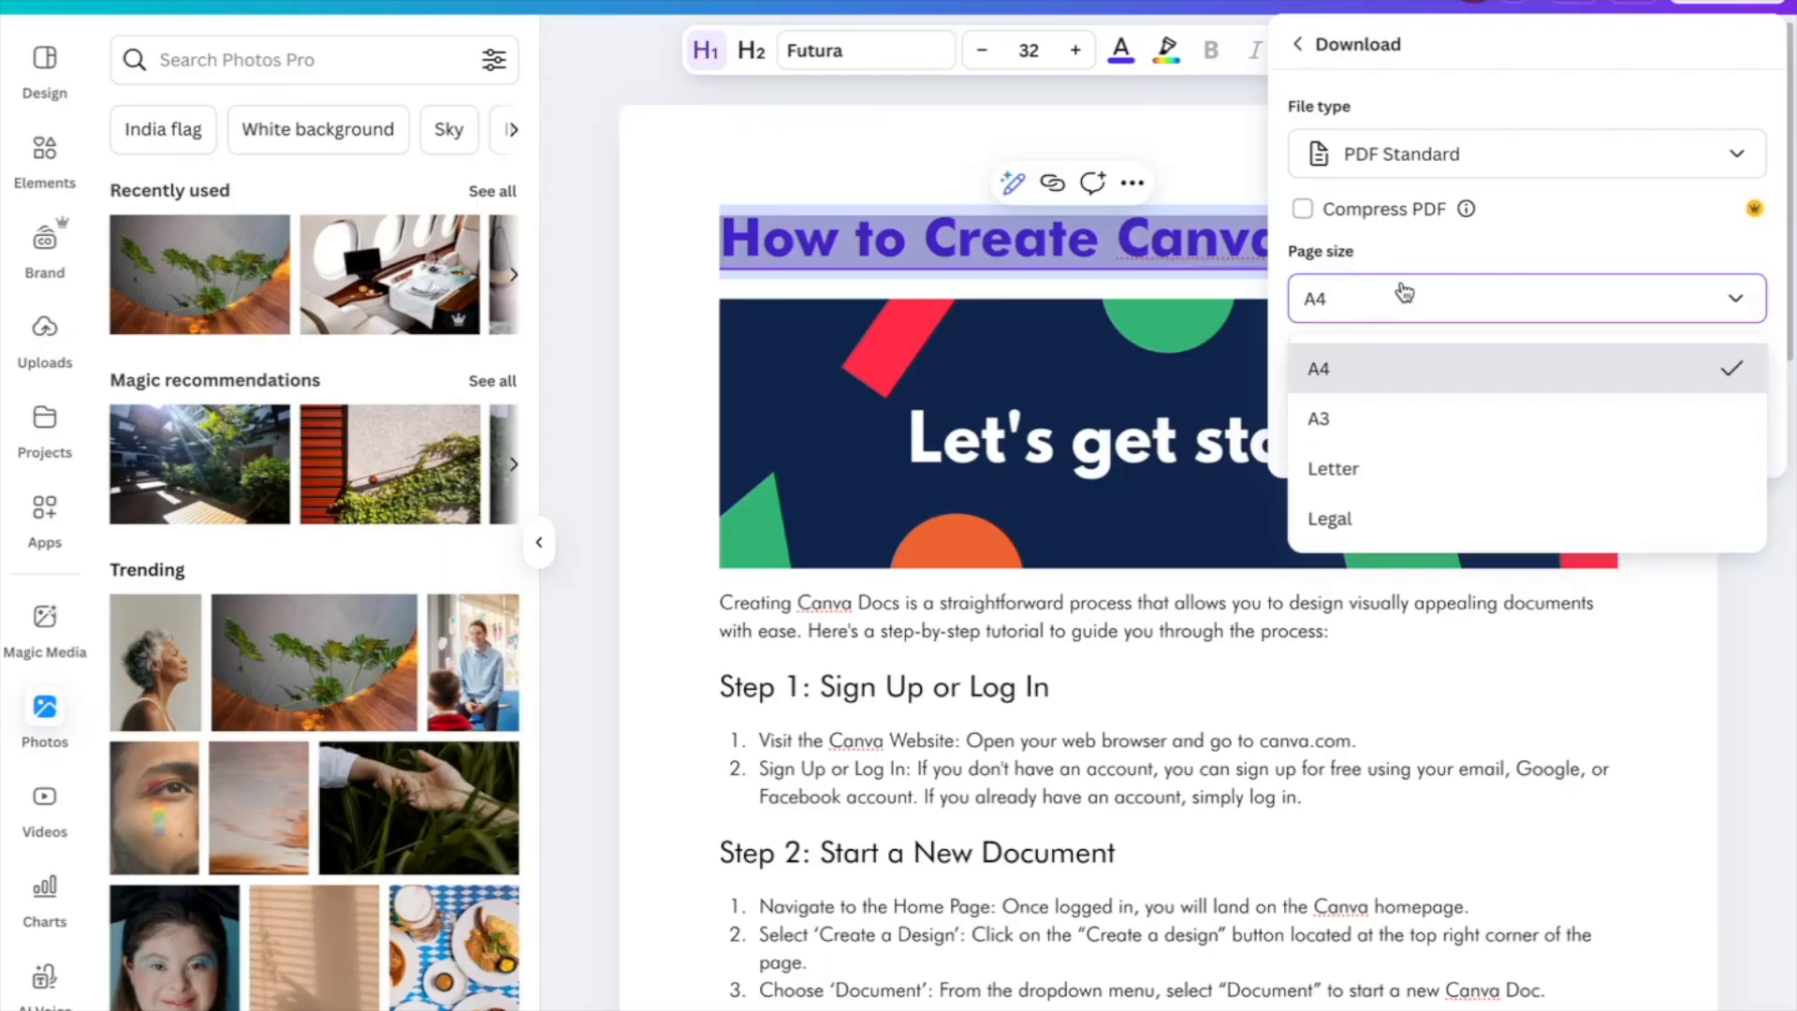
{"action": "left_click", "coordinate": [1404, 293]}
{"action": "left_click", "coordinate": [1498, 462]}
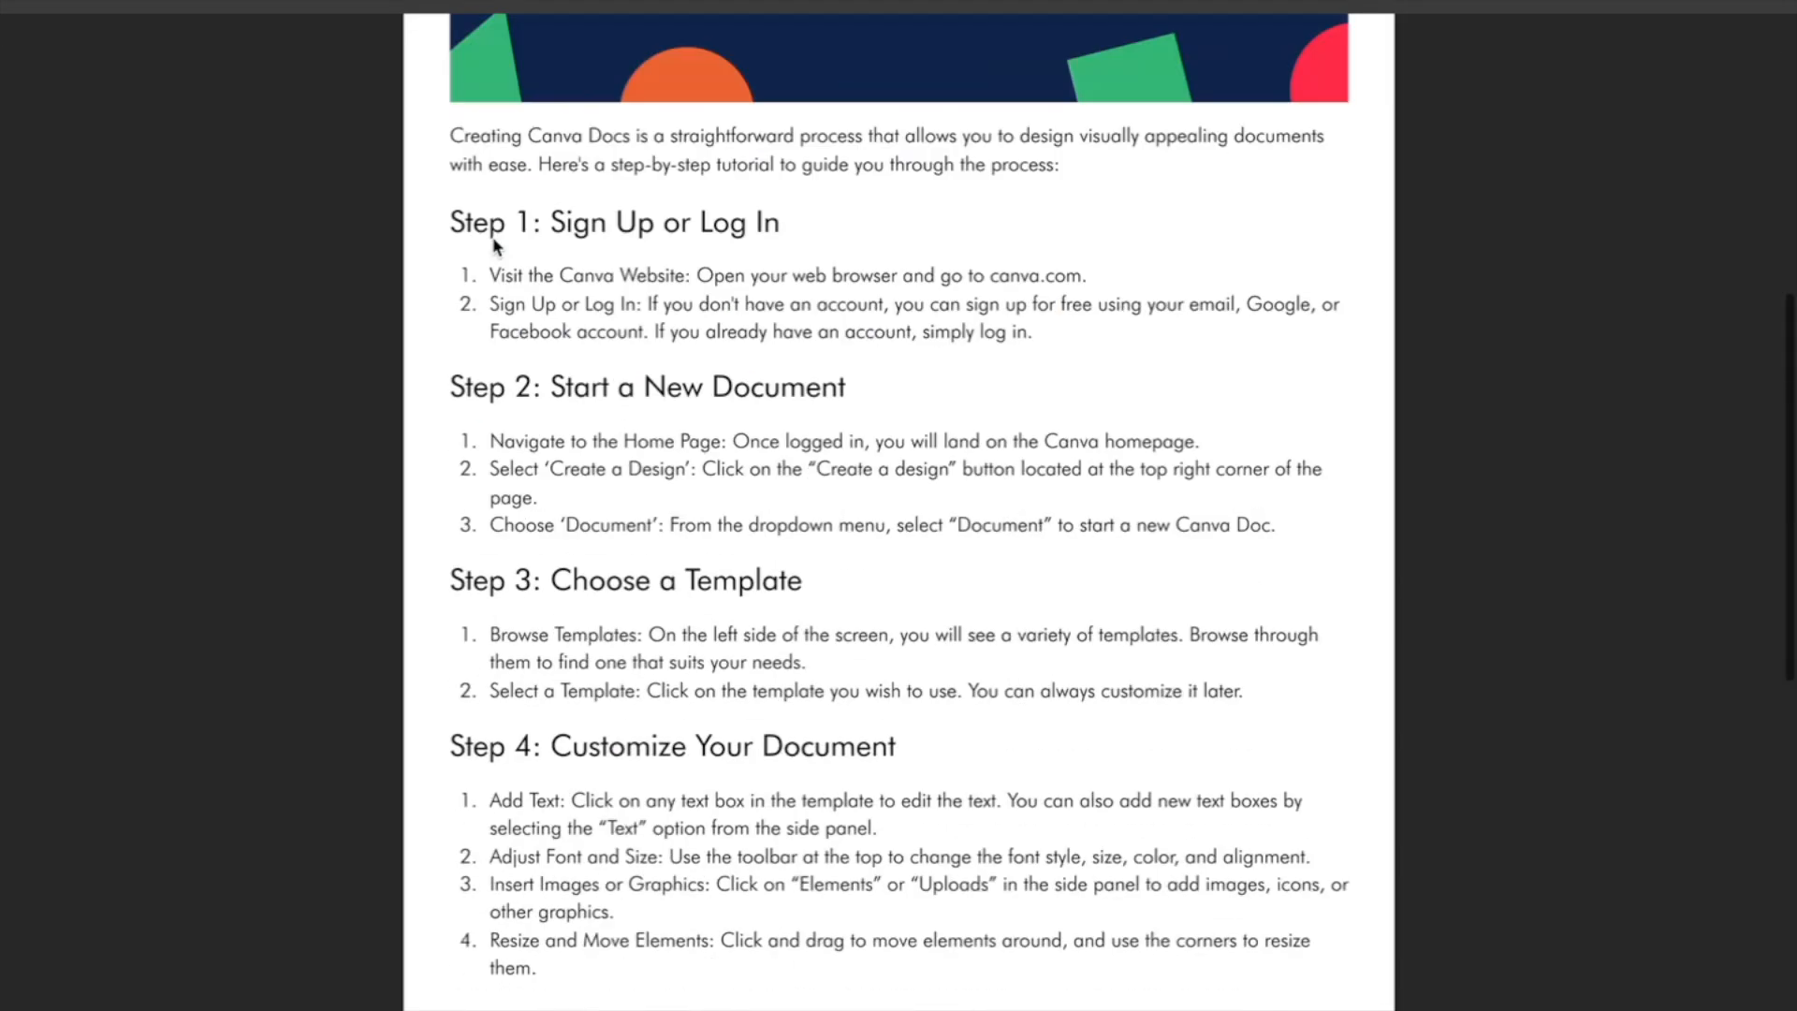
{"action": "scroll", "coordinate": [493, 247], "scroll_direction": "down", "scroll_amount": 15}
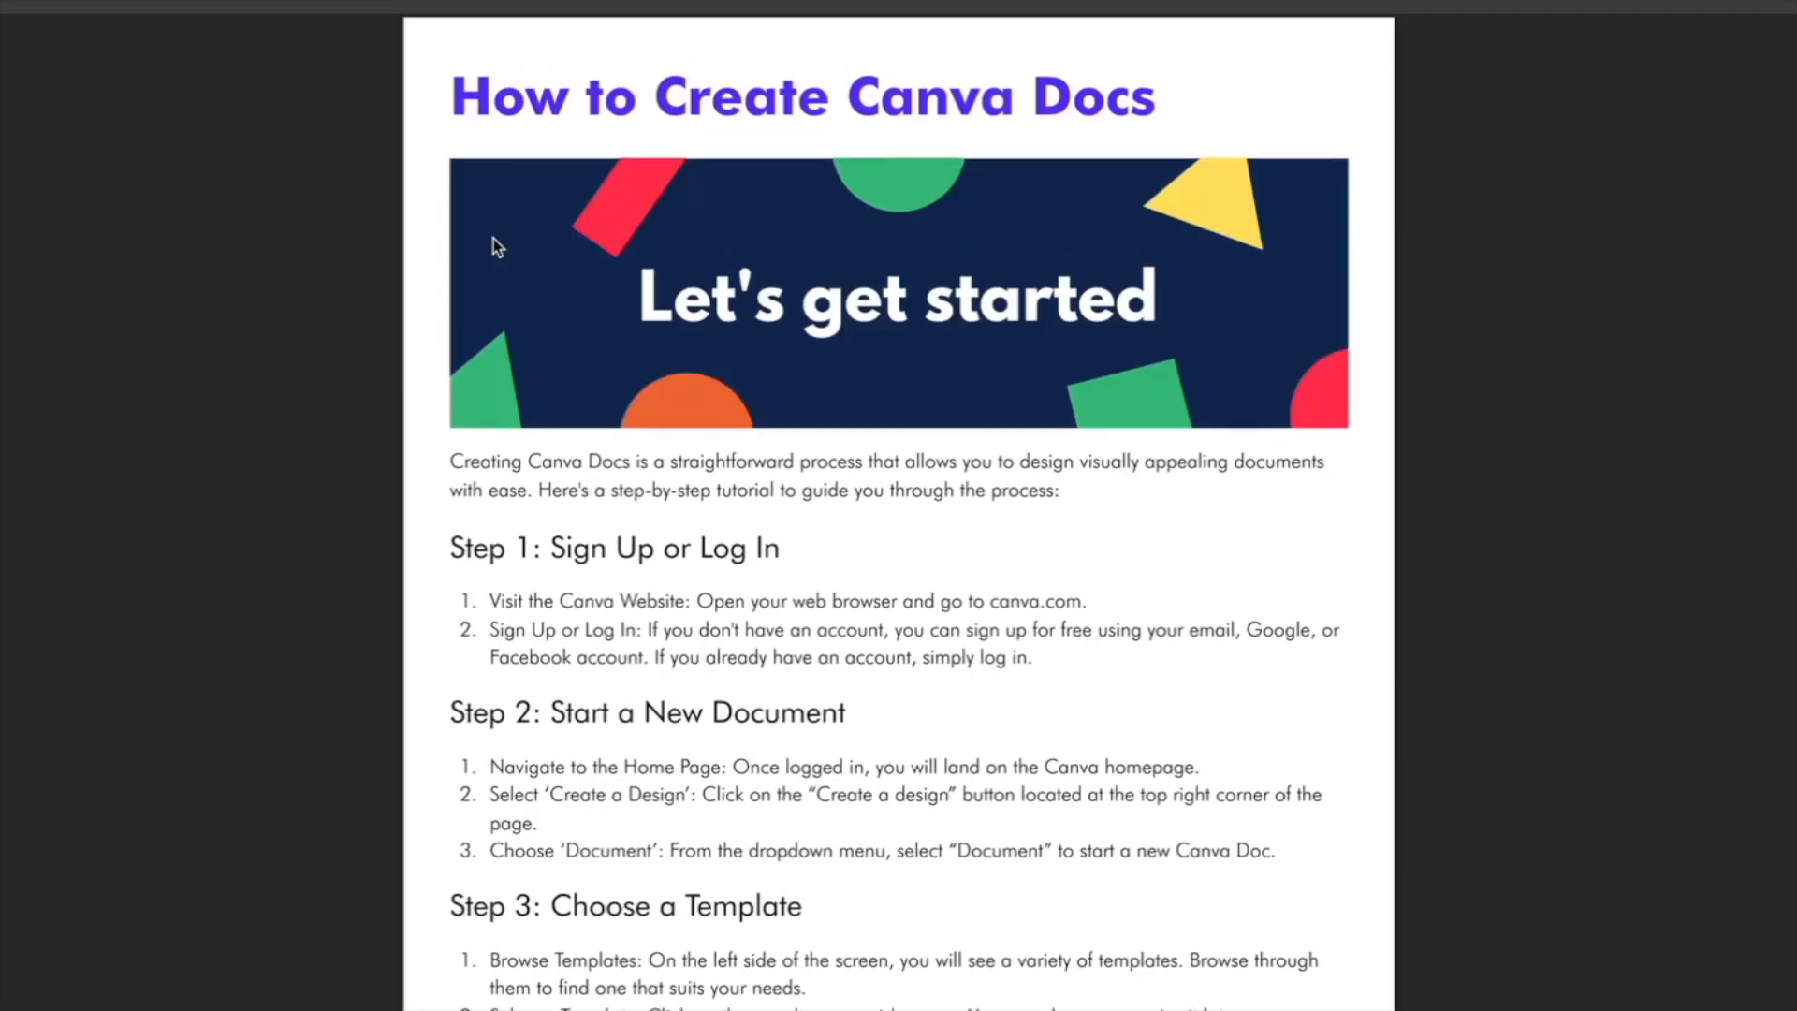